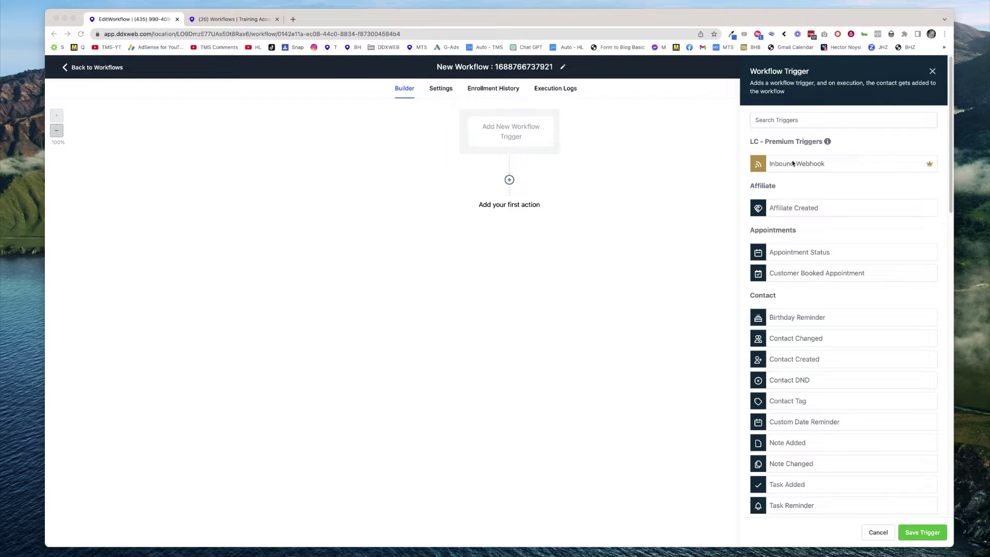
Rename the new workflow to 'send contact to training account'.
click(771, 145)
click(393, 168)
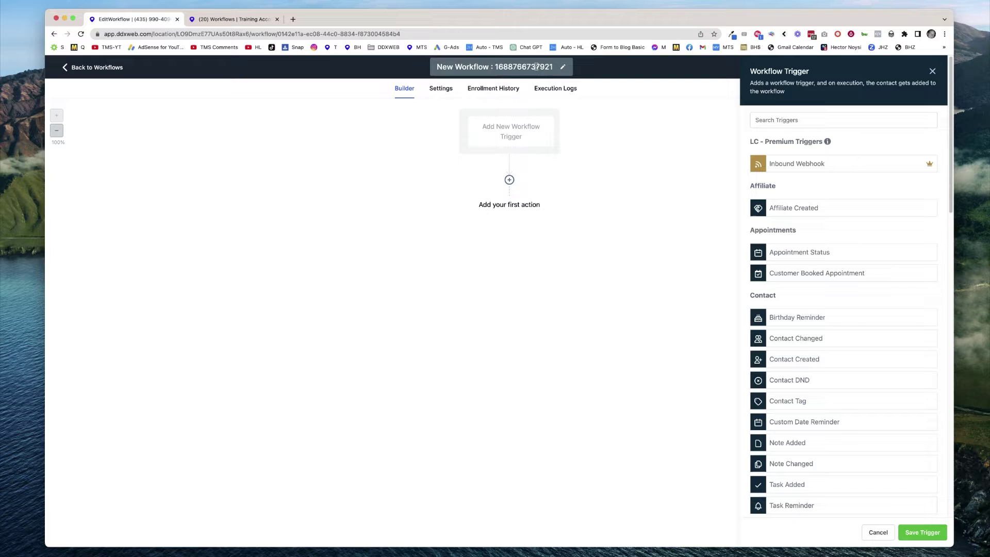
click(520, 68)
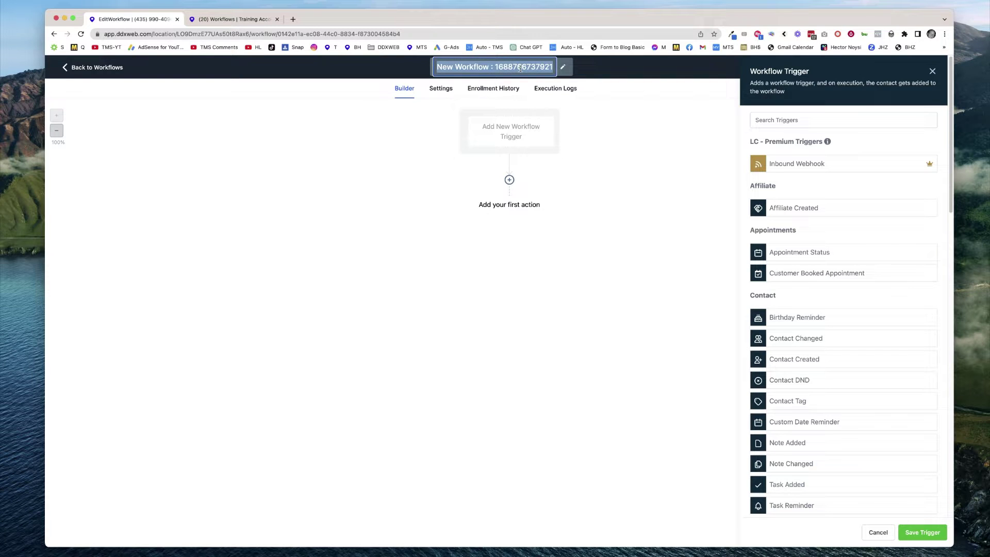
text(send conta)
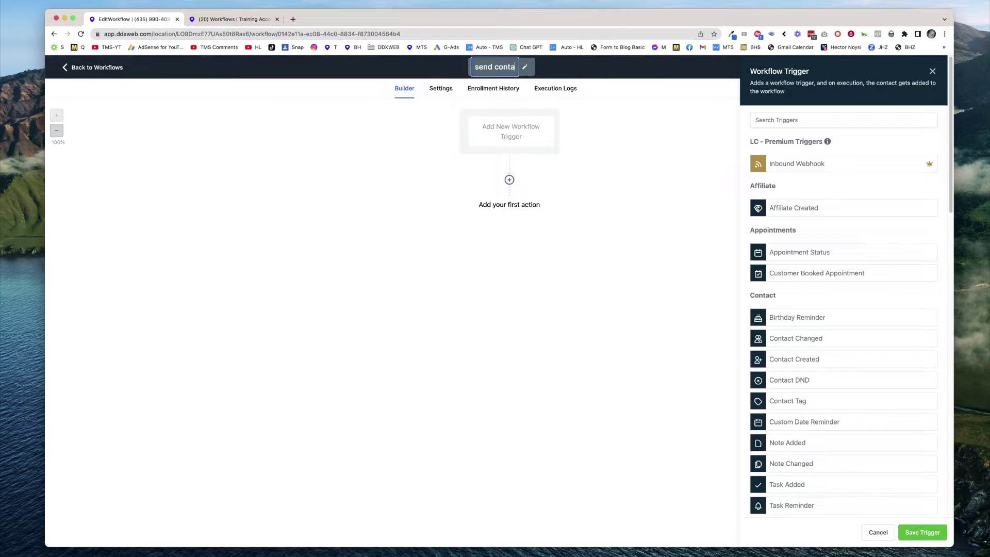
text(ct to train)
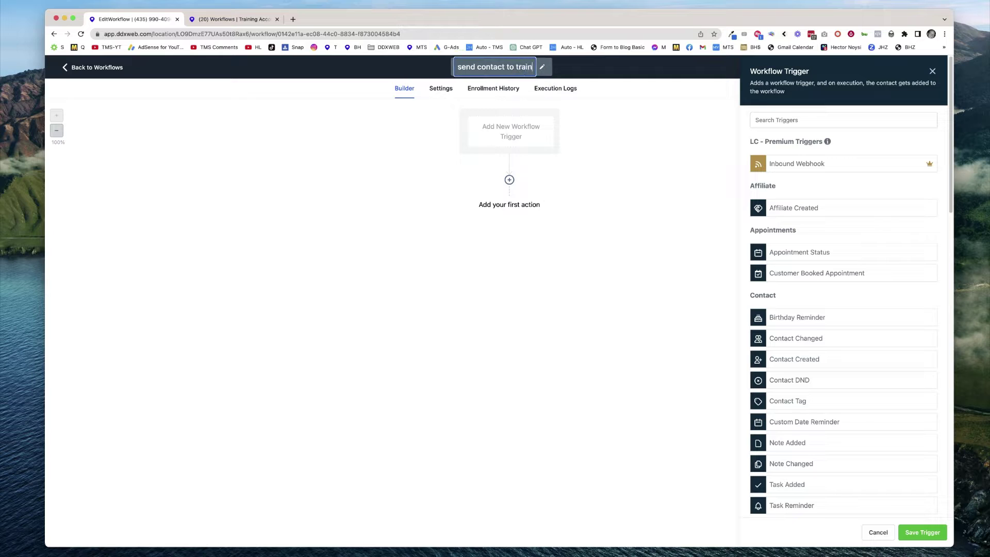
text(ing account)
click(438, 107)
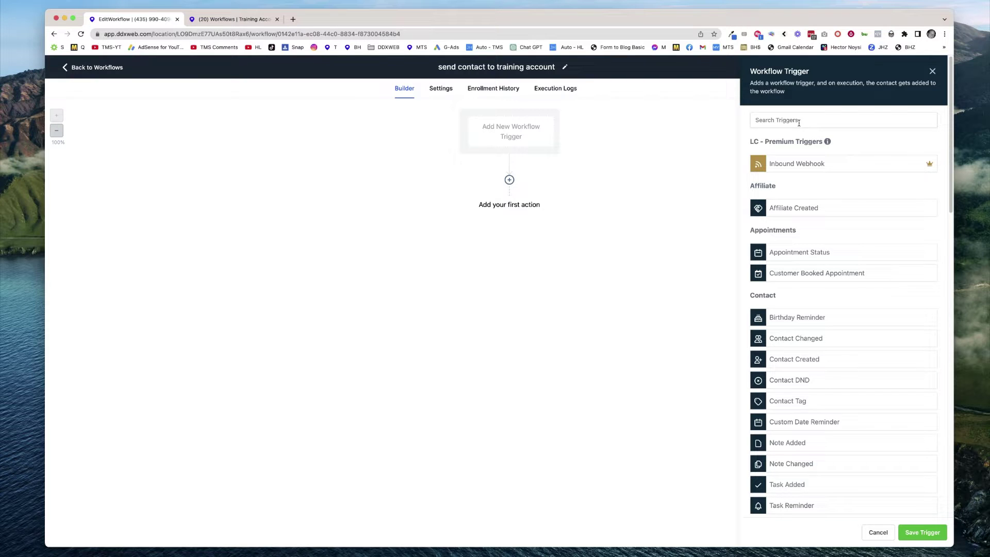
Save Contact Created as the trigger and add a Webhook action, leaving its URL empty for now.
click(804, 359)
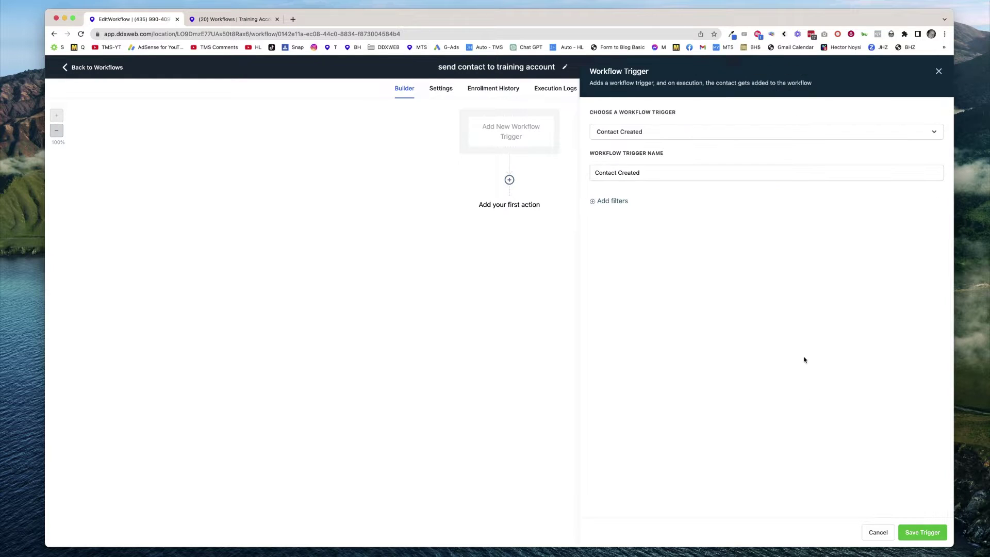
click(922, 532)
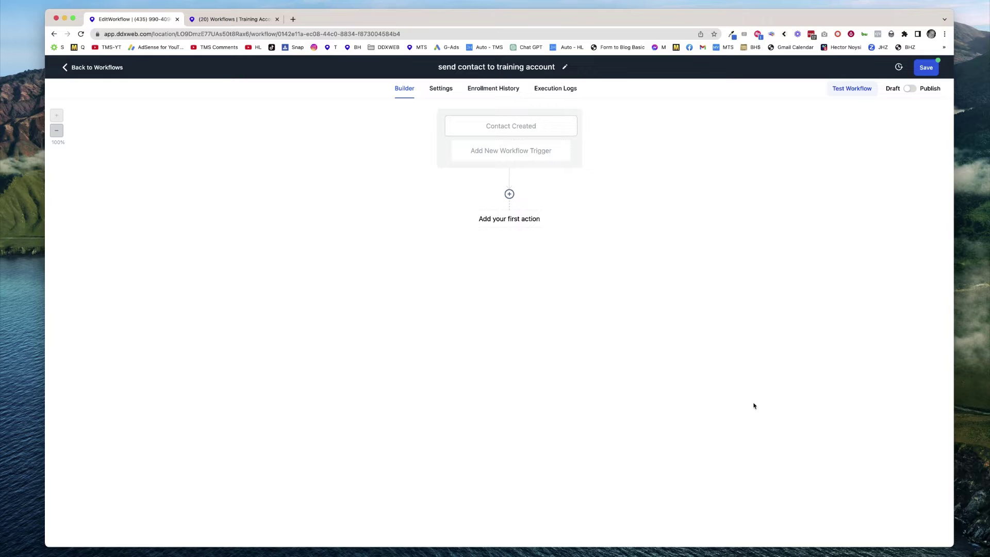
click(519, 221)
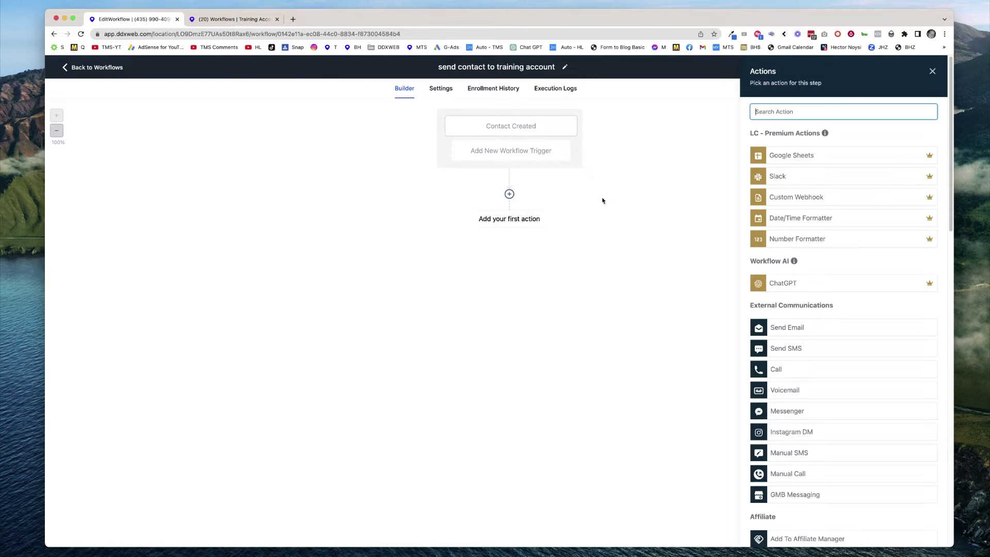
text(web)
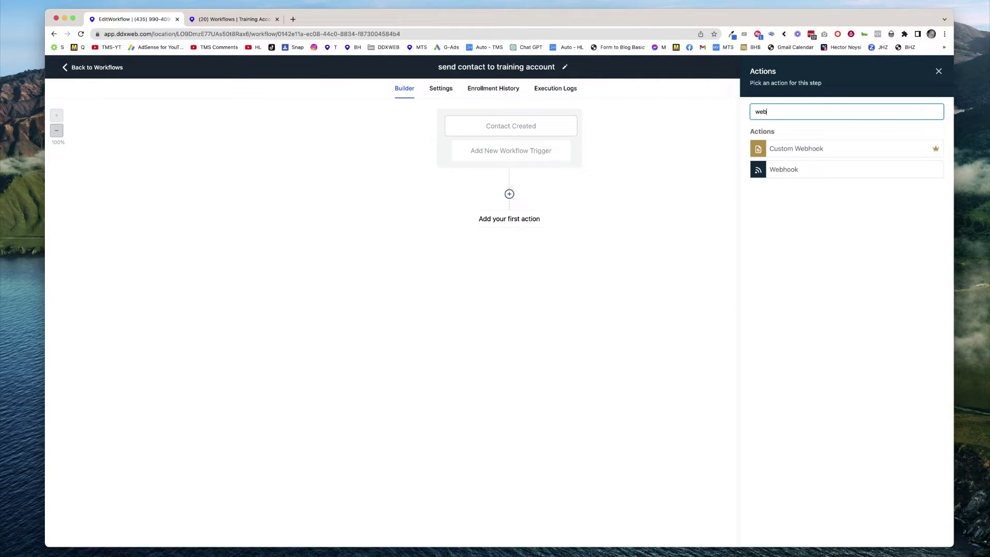
click(782, 171)
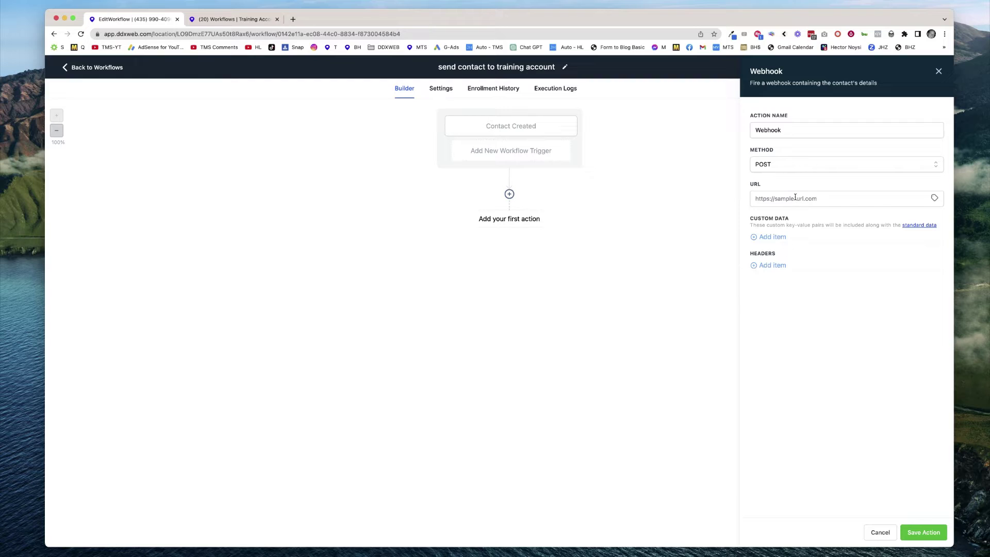
click(757, 199)
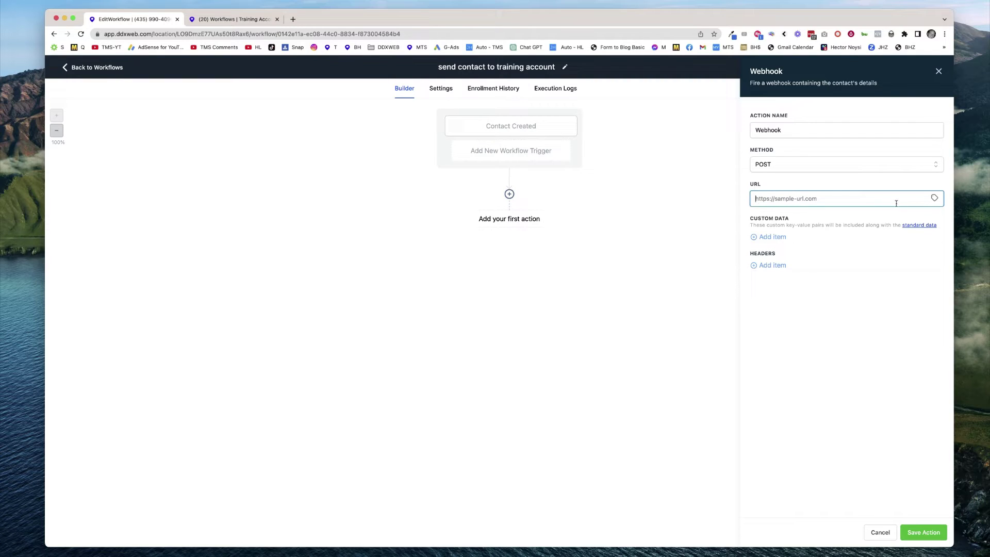
click(611, 282)
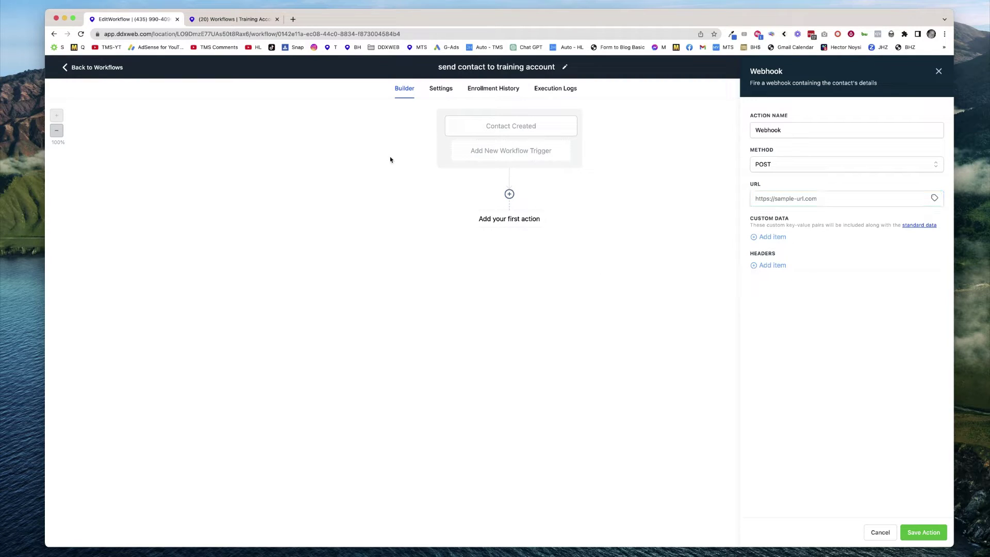
In the Training Account's workflow list, start creating a new workflow.
click(254, 21)
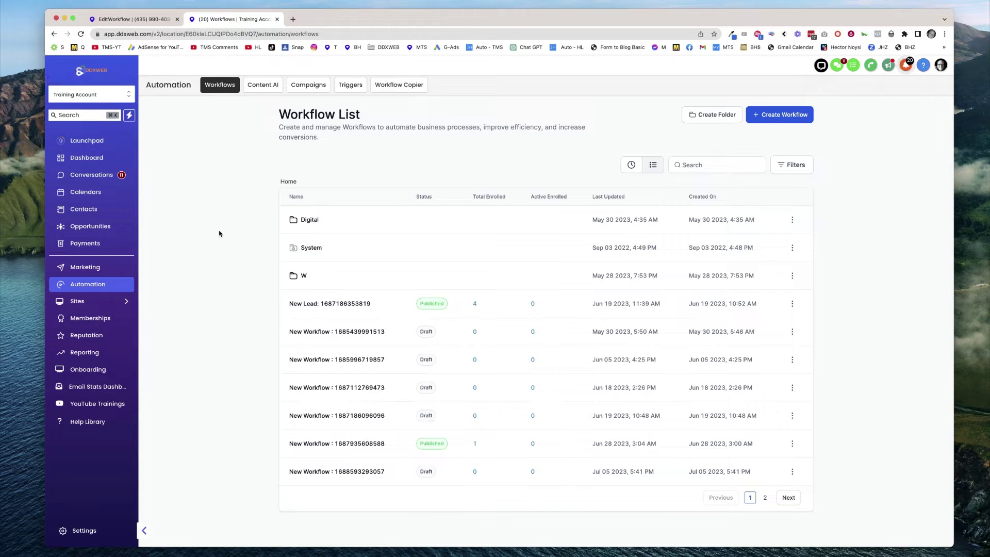
click(777, 114)
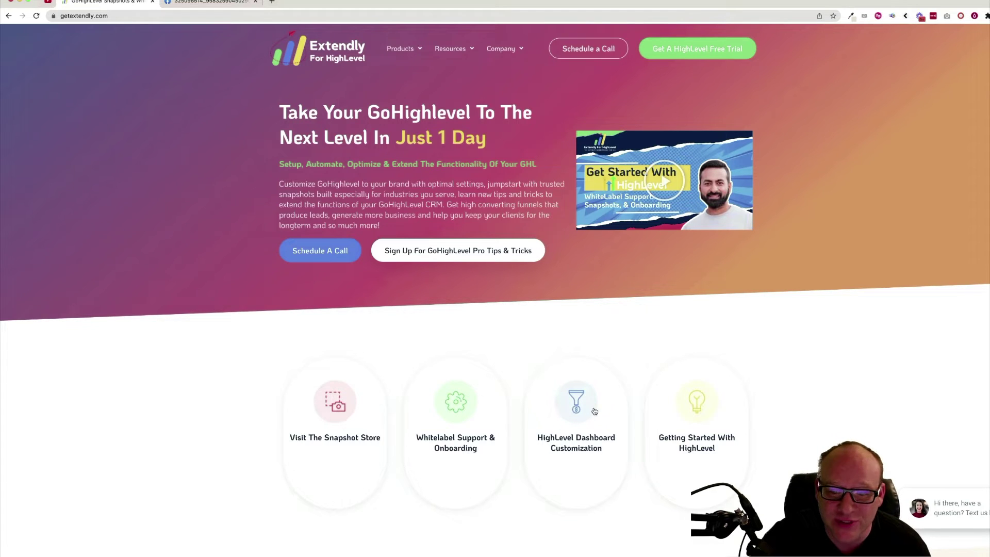
mouse_move(400, 49)
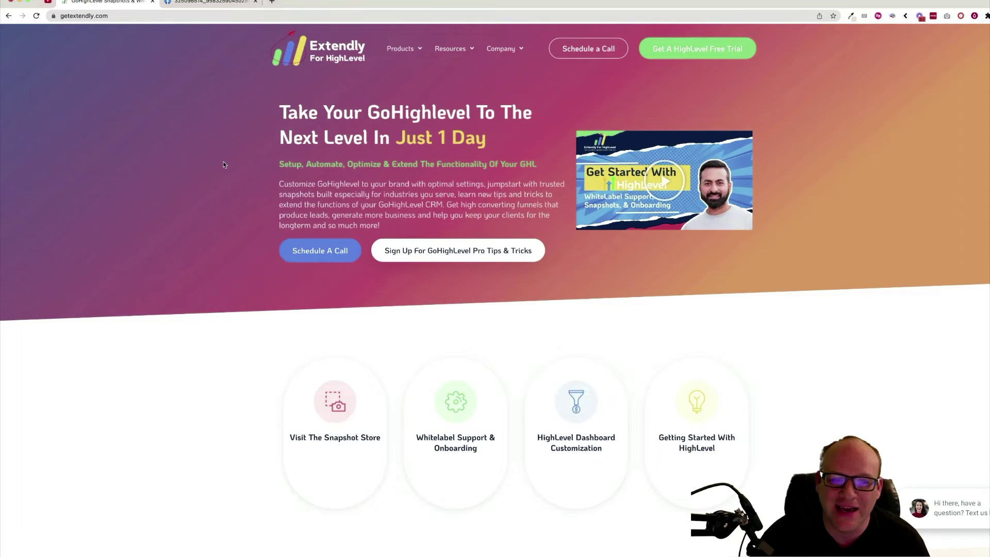
click(223, 3)
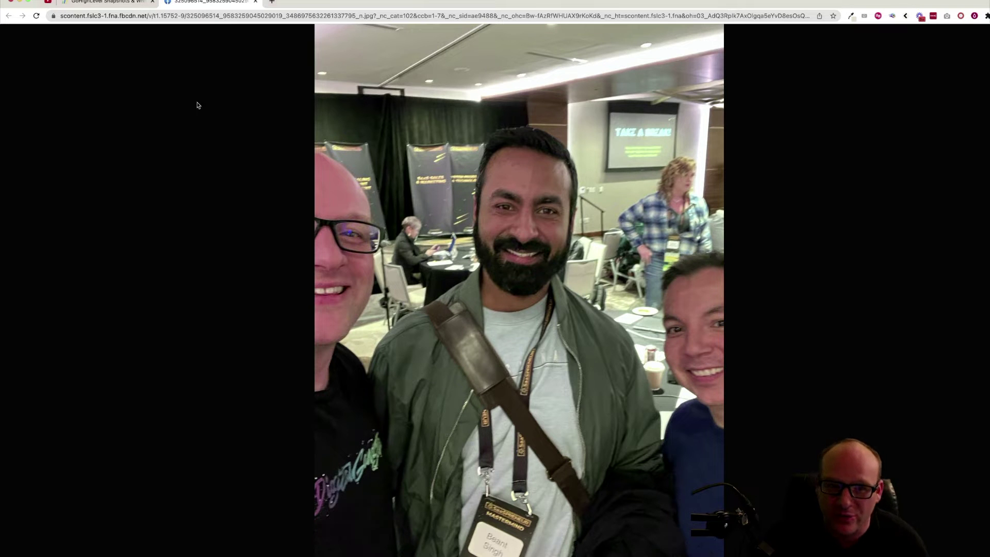
click(122, 4)
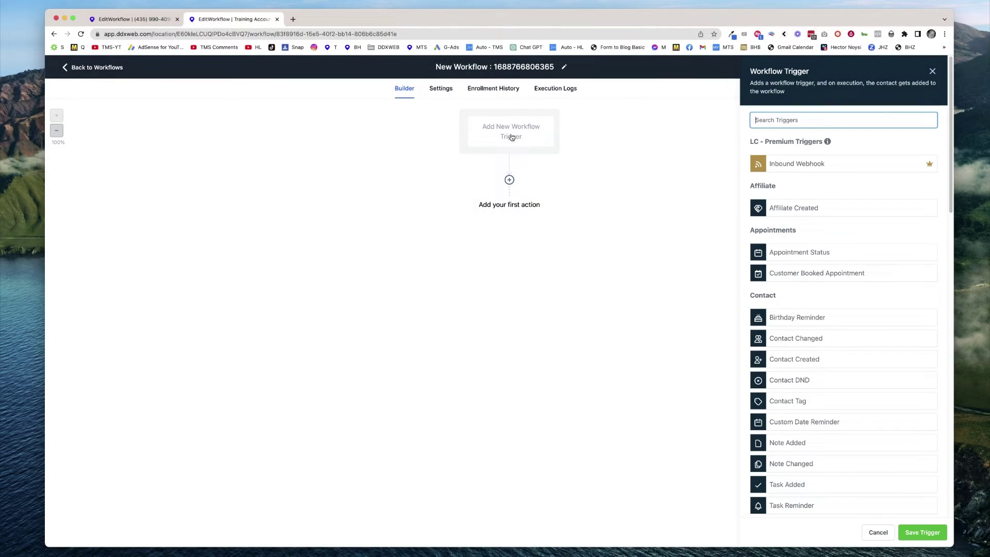
Rename the workflow to 'catch a new contact being created from test account'.
click(523, 62)
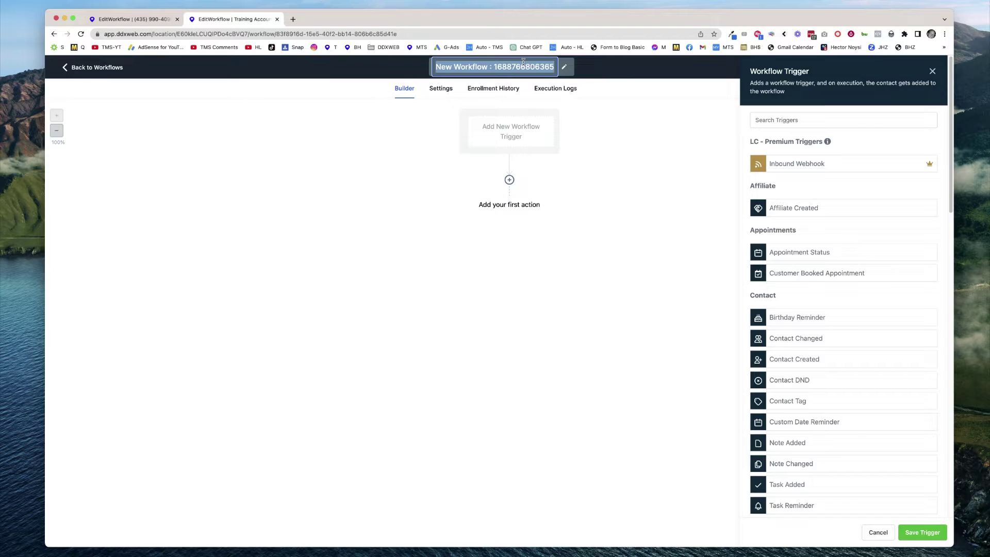
text(catch a new )
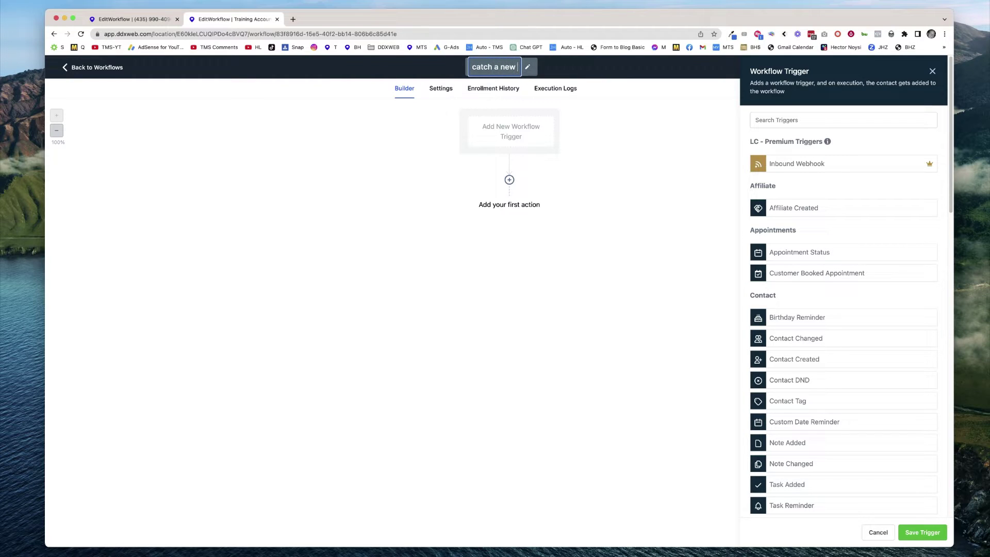
text(contact being creatd)
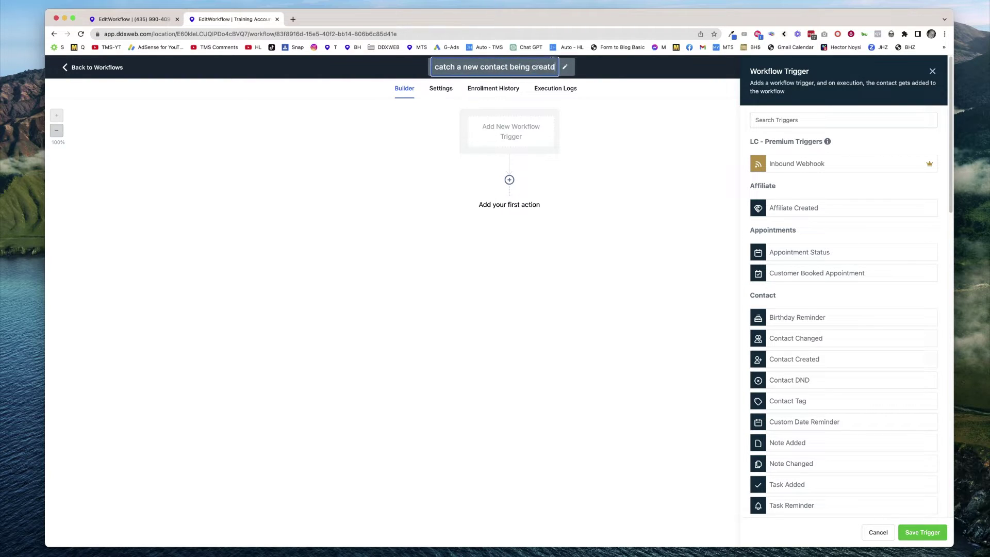
key(BackSpace)
text(ed)
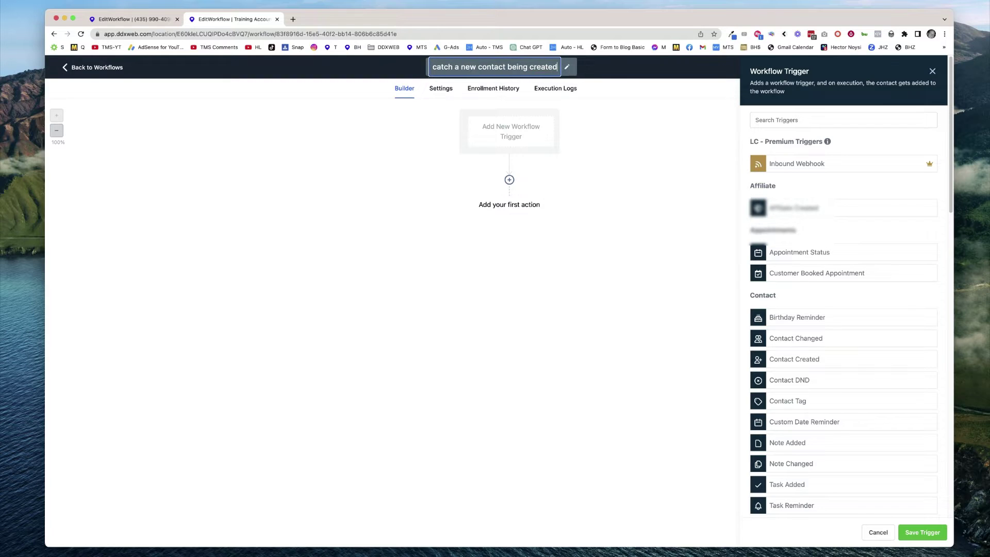
text( from test account)
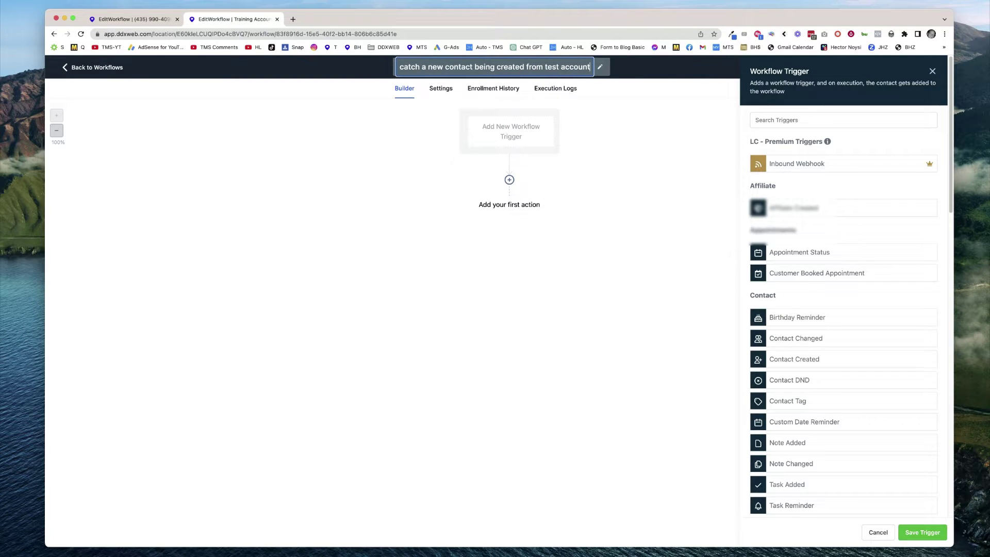
key(Return)
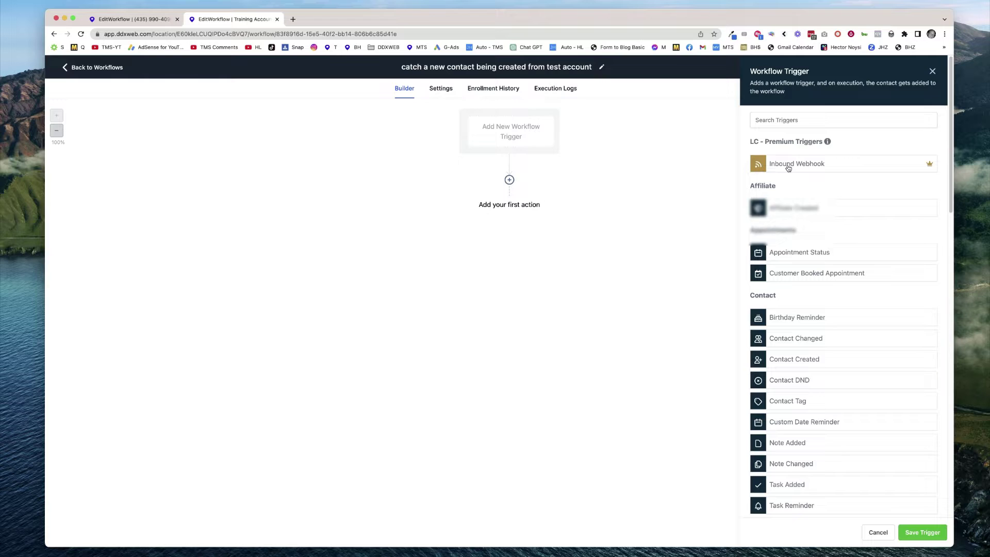
Choose Inbound Webhook as the trigger, copy its URL, and attempt to save the trigger.
click(788, 166)
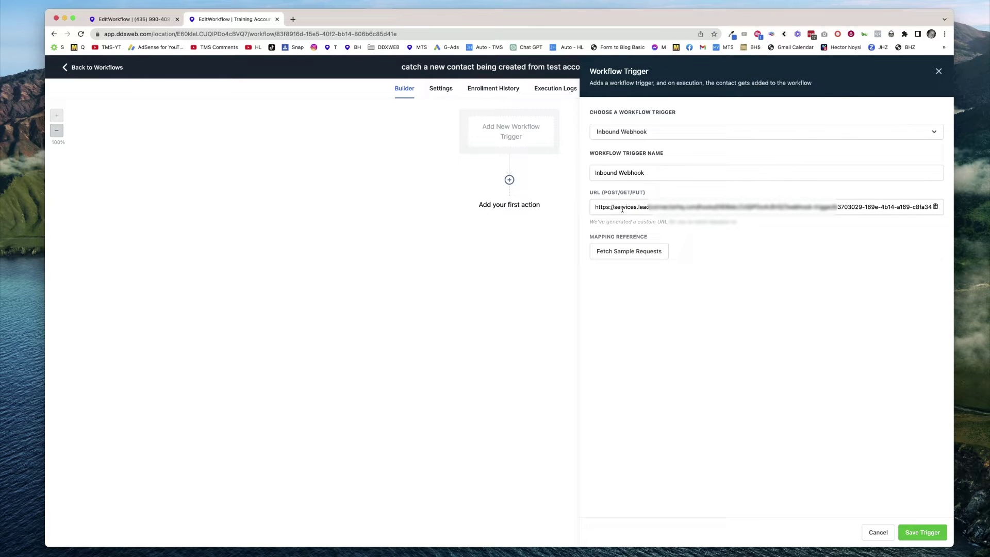
drag(602, 208, 913, 209)
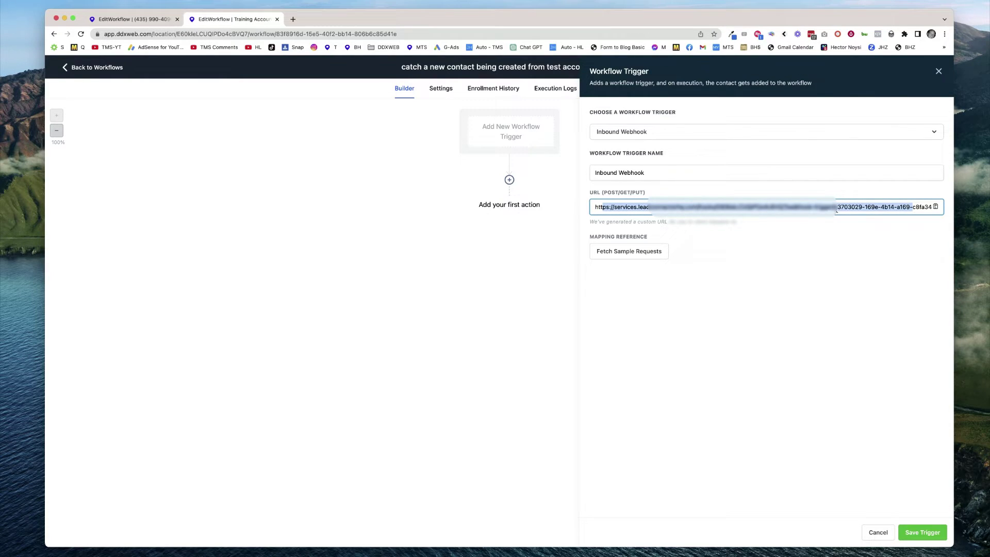
key(super+a)
click(920, 532)
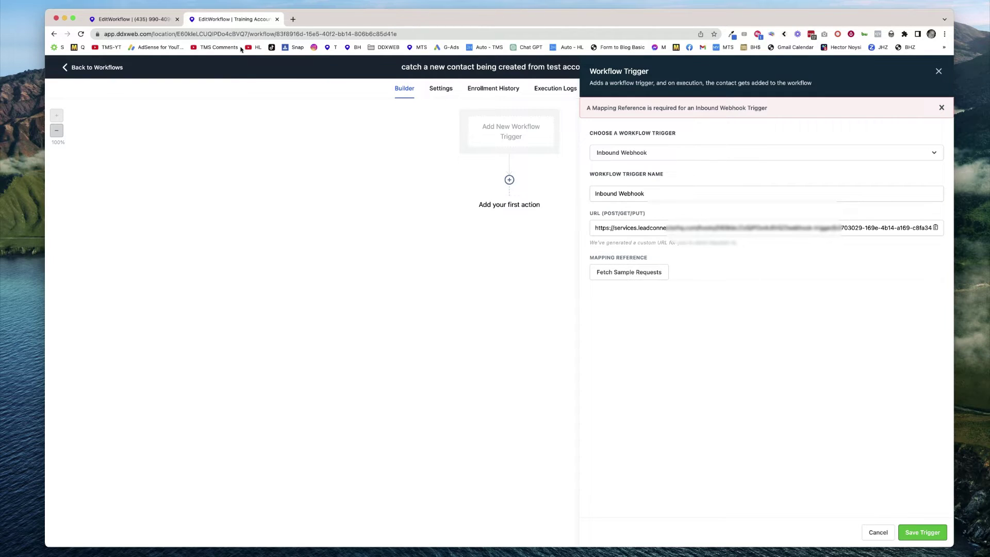
Paste the copied inbound webhook URL into the Webhook action's URL and save the action.
click(151, 19)
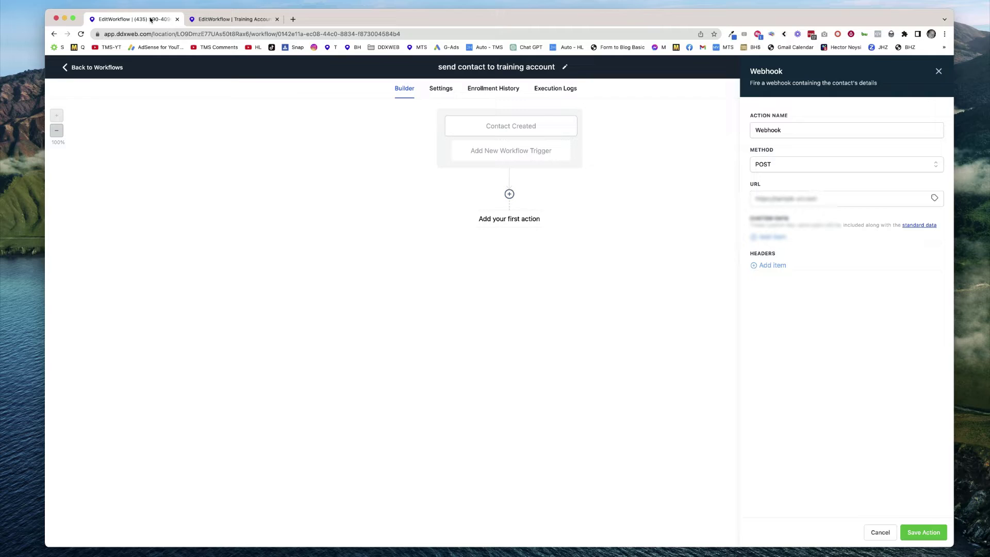
click(778, 203)
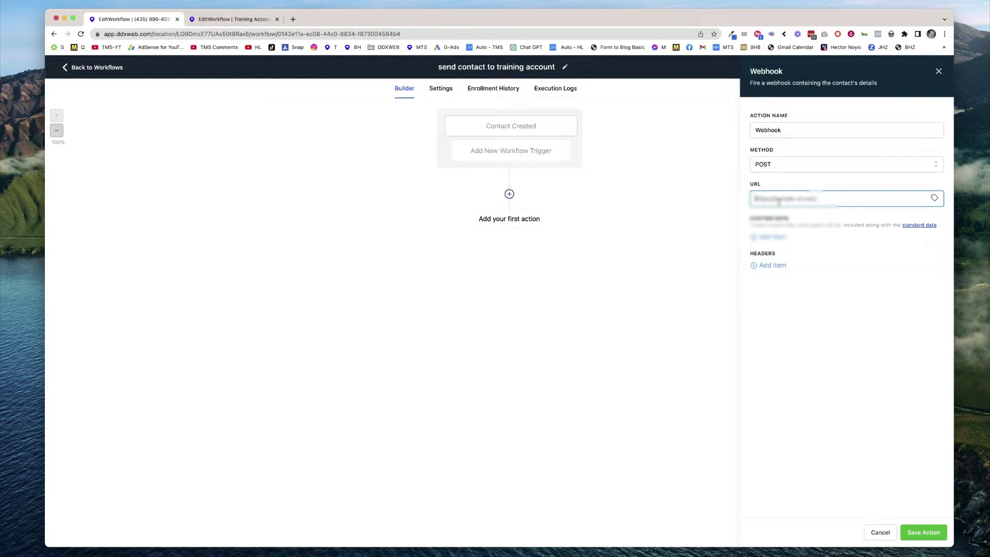
key(super+v)
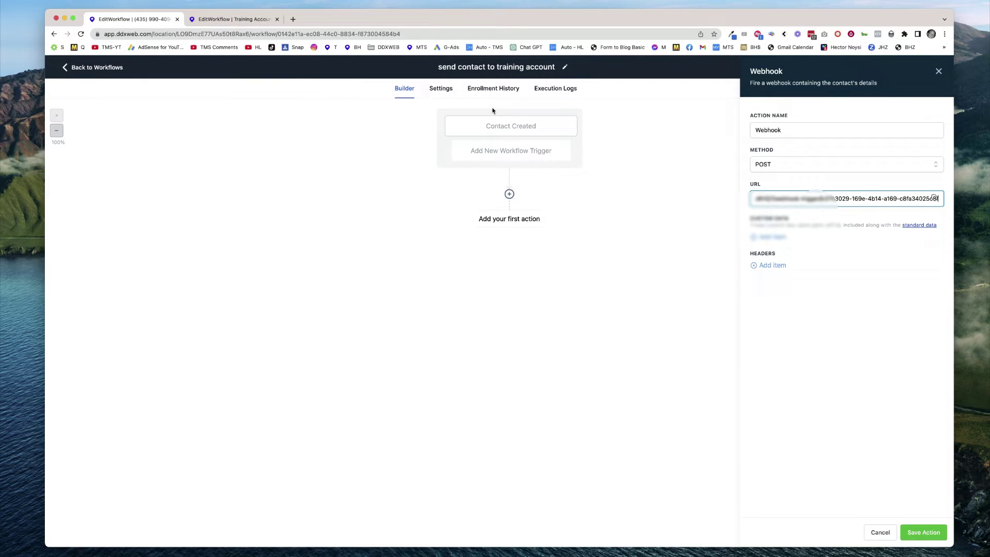
click(921, 535)
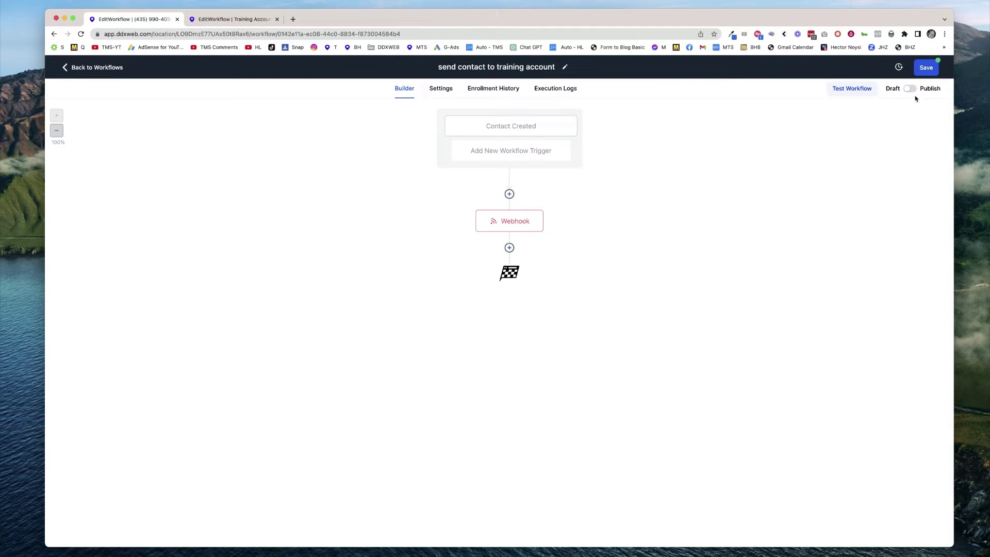
Publish and save the workflow, then duplicate the browser tab.
click(911, 89)
click(926, 68)
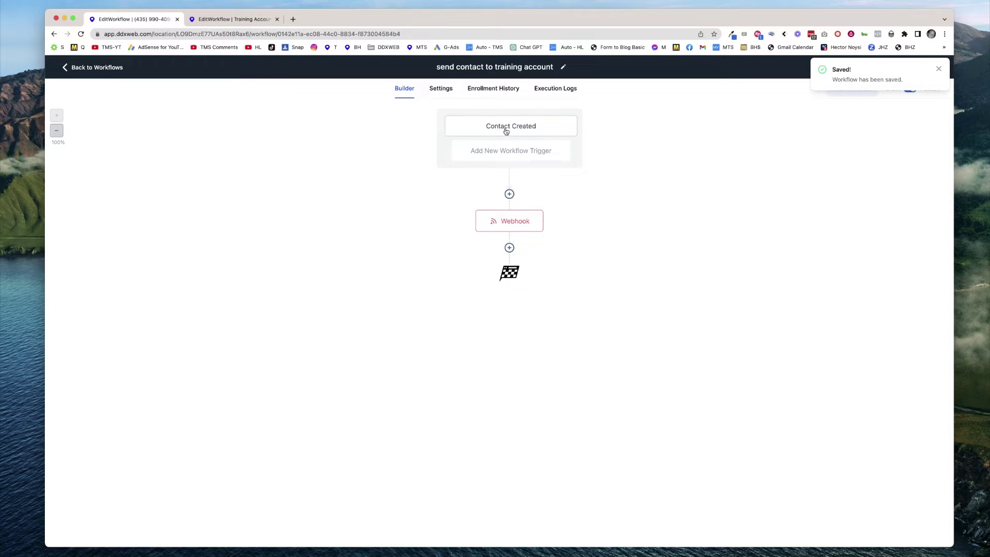
right_click(138, 19)
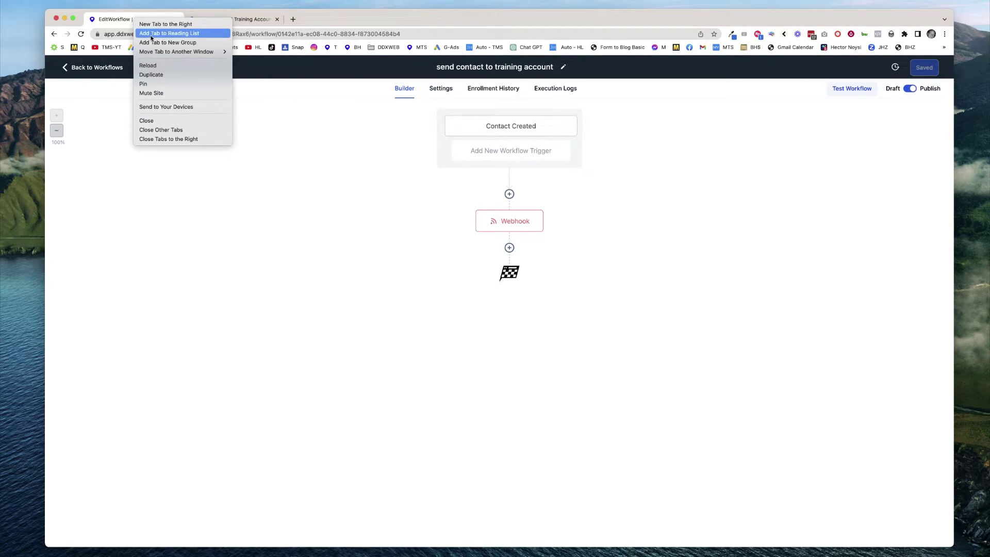
click(154, 74)
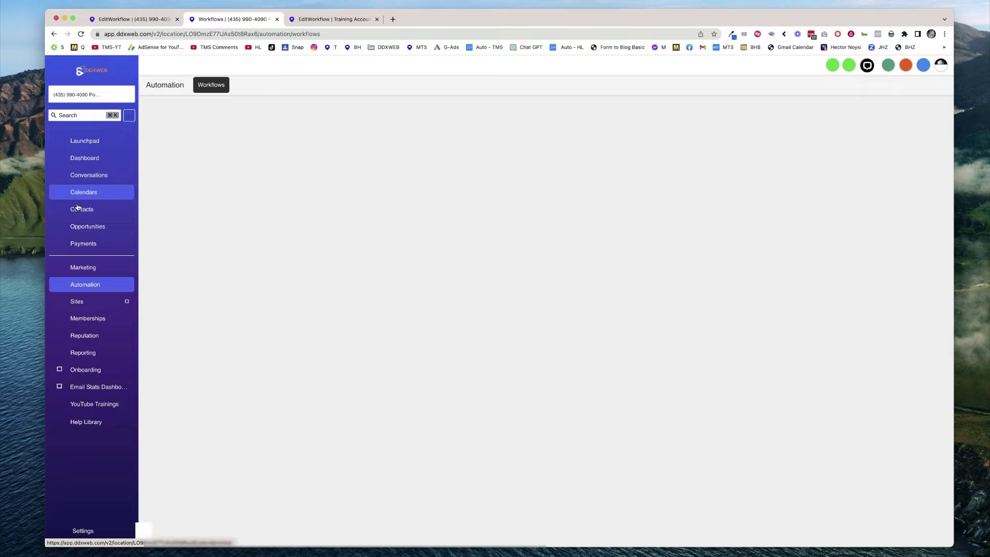
Open the Add Contact form in Contacts and enter the test contact's first and last name.
click(80, 209)
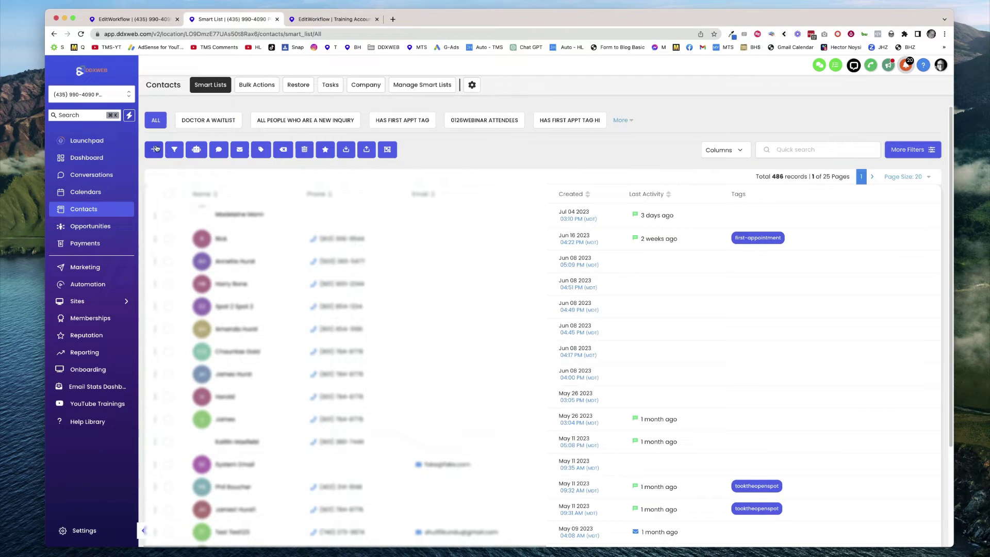
click(154, 150)
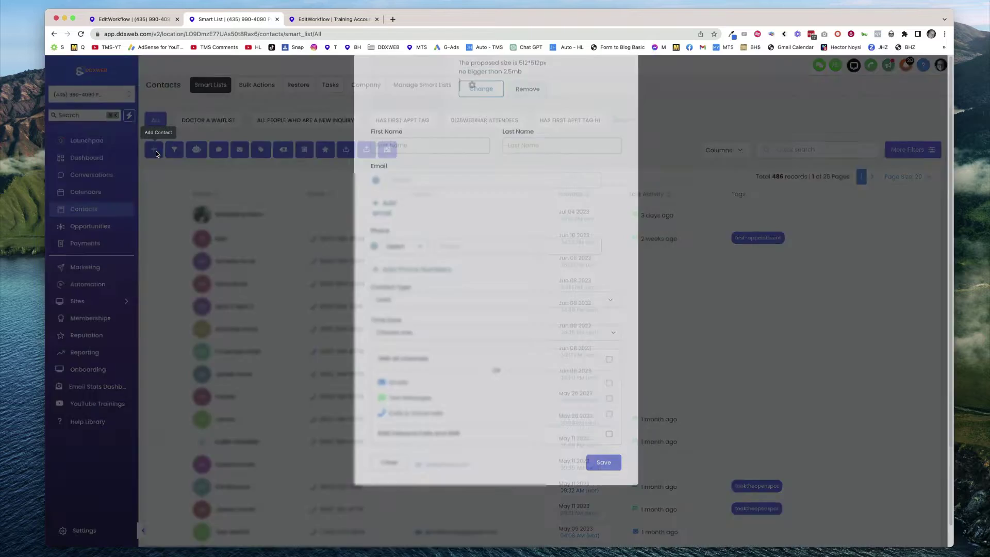
click(156, 148)
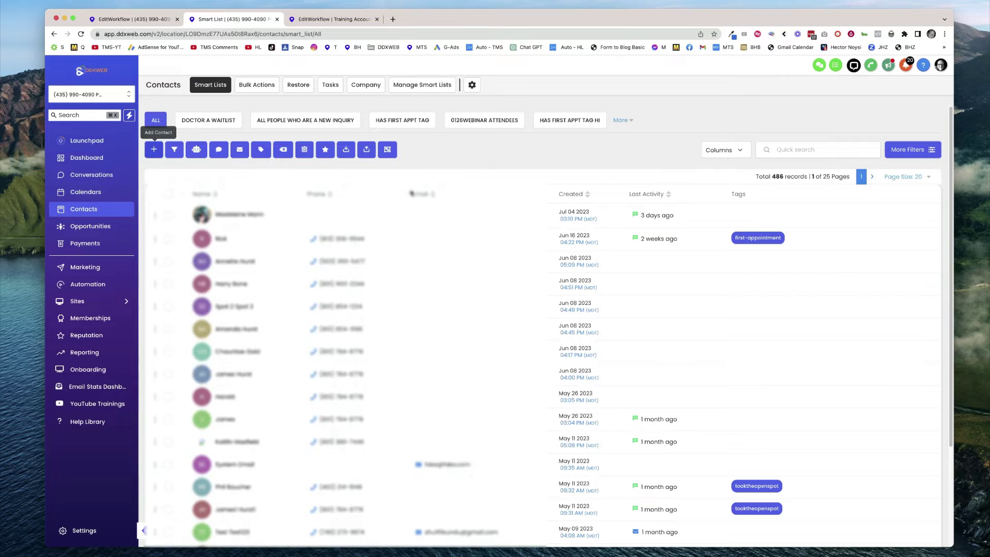
click(153, 149)
click(430, 217)
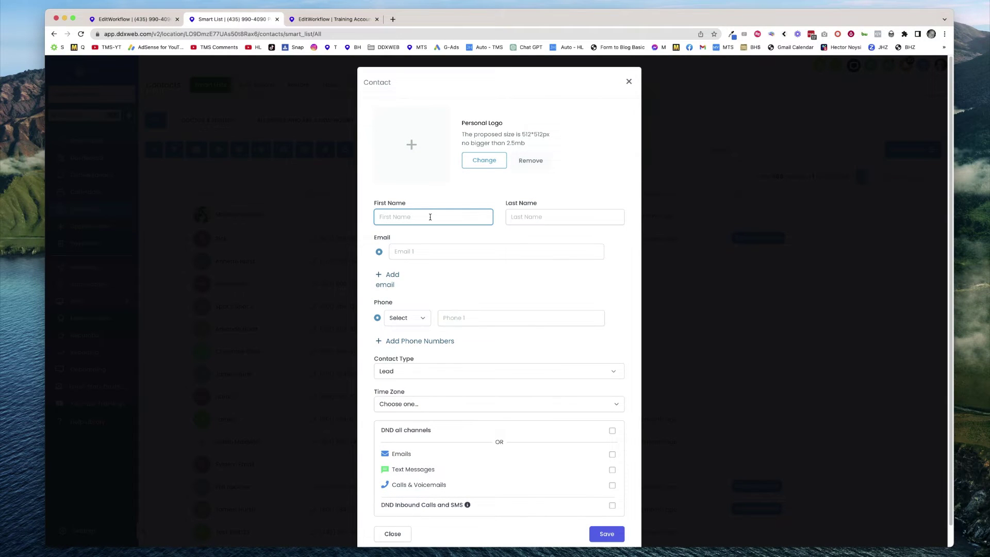
text(SEnd)
click(565, 216)
text(t)
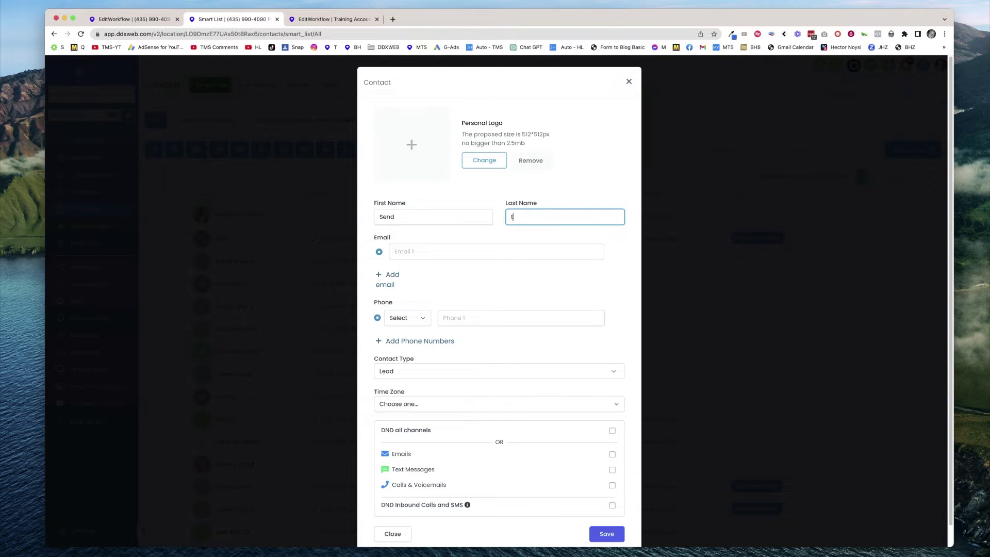
text(oTrainingAccount)
Fill in the contact's e-mail address and phone number and save the contact.
key(Tab)
key(Tab)
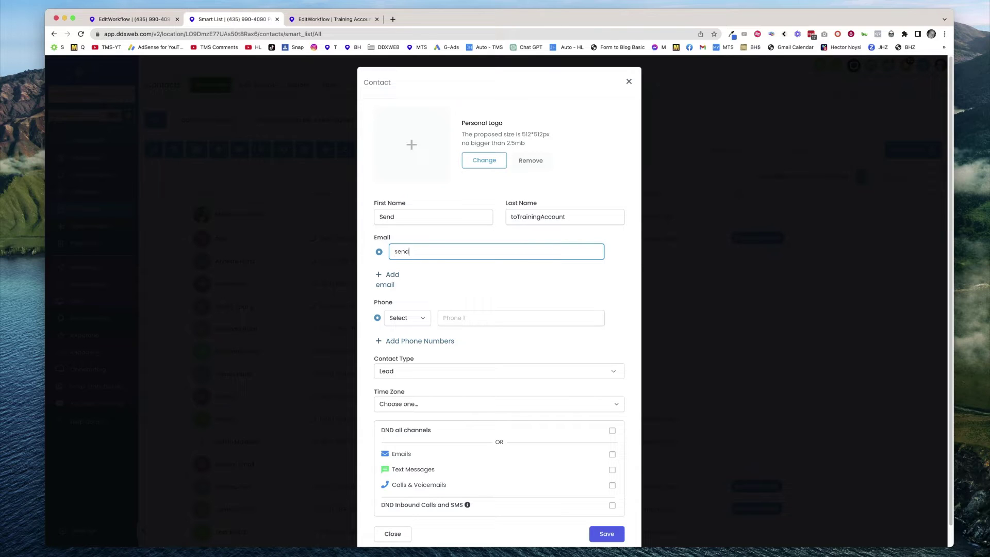
click(468, 318)
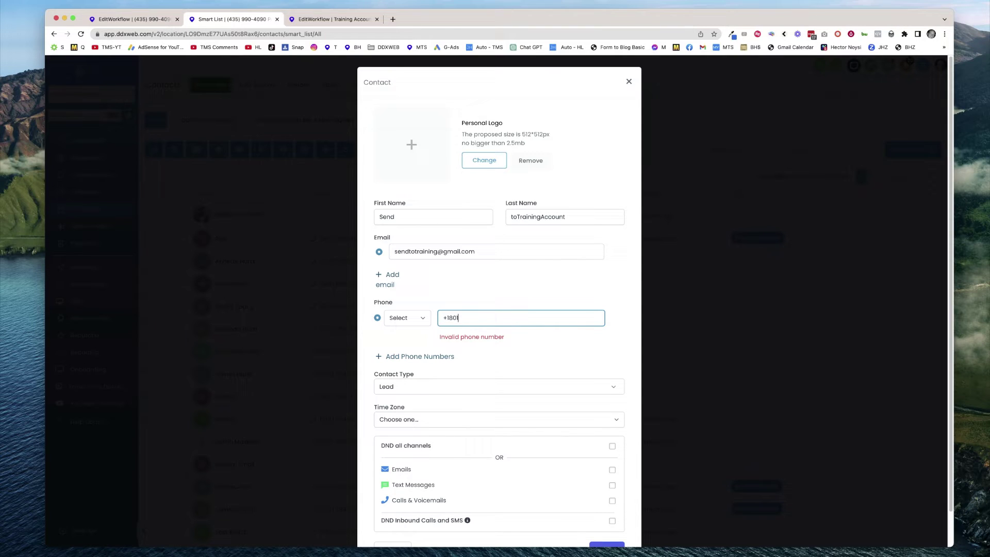
scroll(588, 336, down, 1)
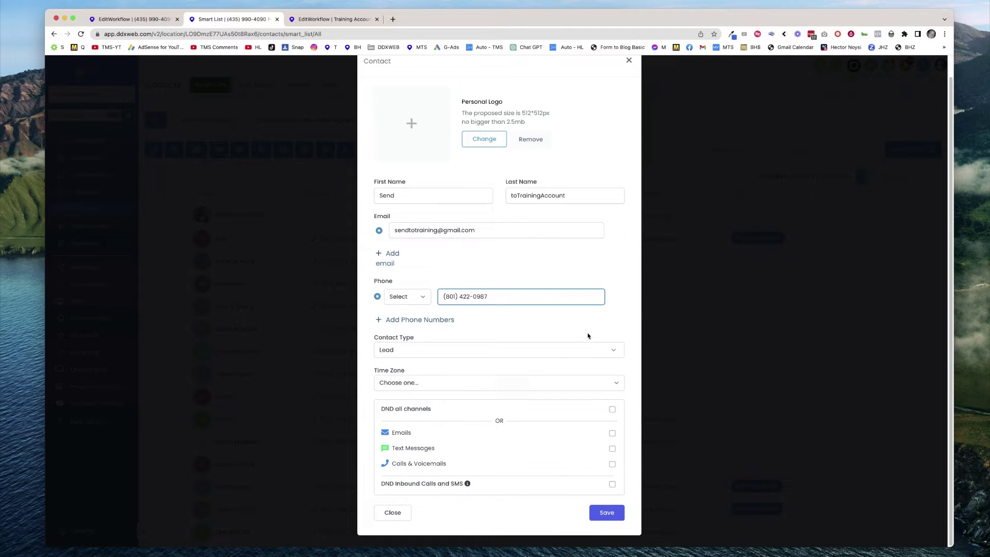
click(607, 514)
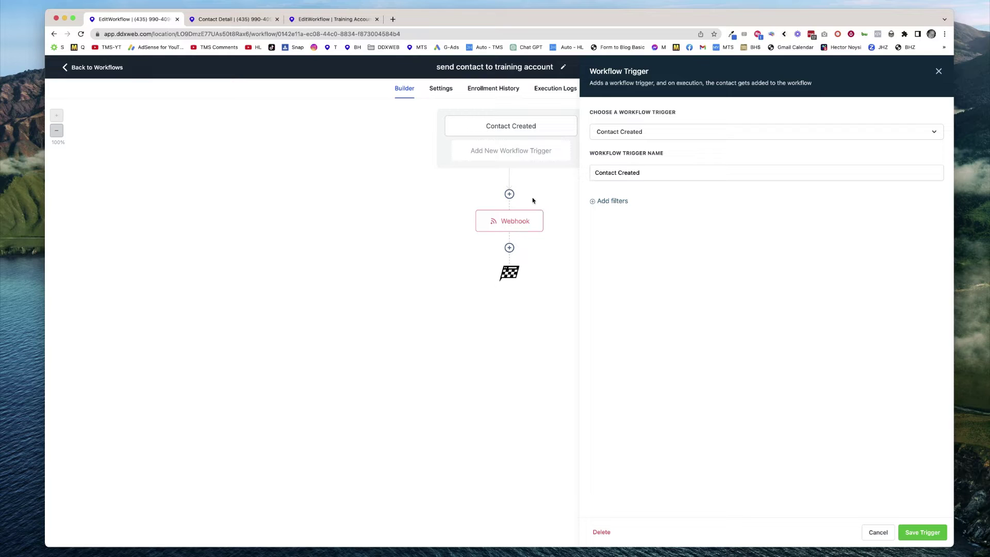
View the workflow's Enrollment History showing the test contact finished the Webhook step.
click(495, 90)
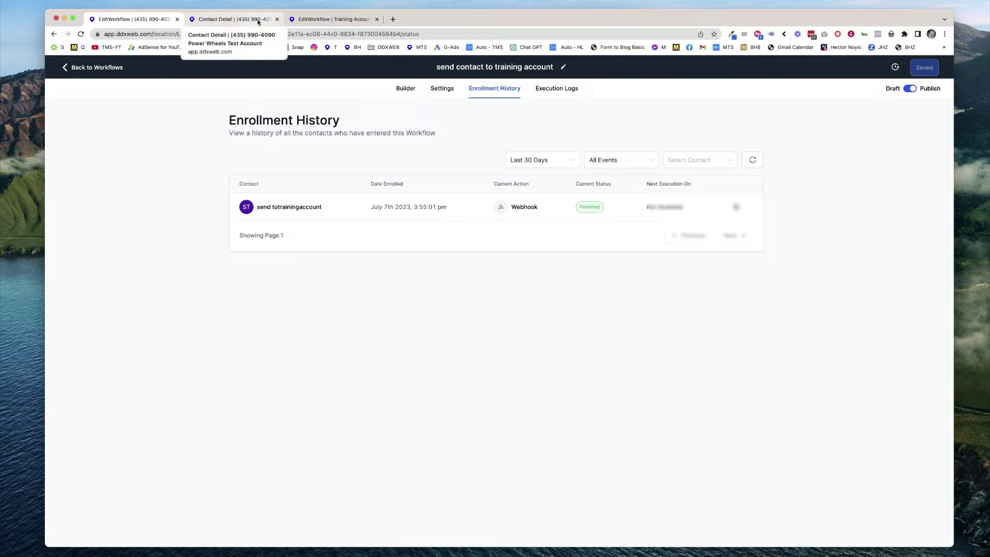
Fetch the webhook's sample requests and pick the received request as mapping reference.
click(338, 20)
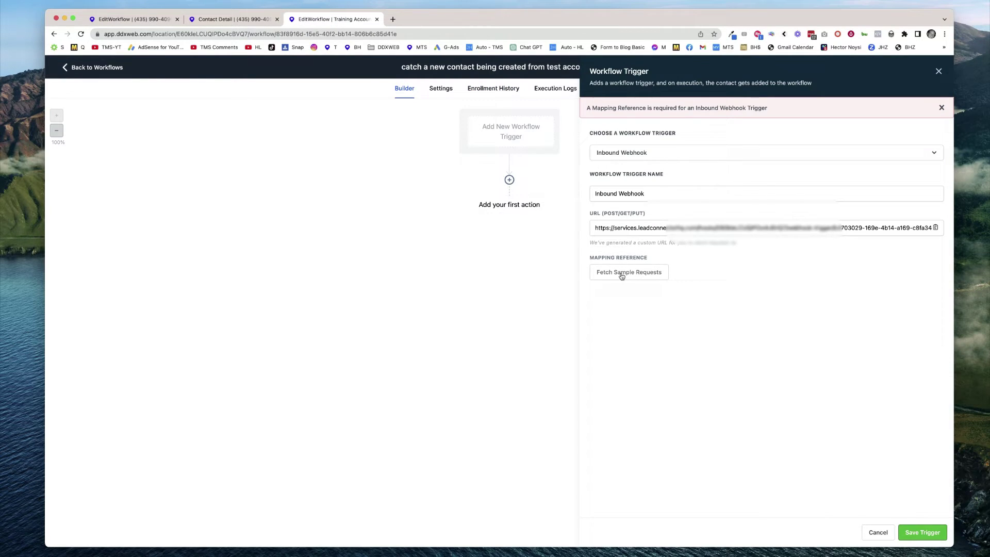
click(622, 274)
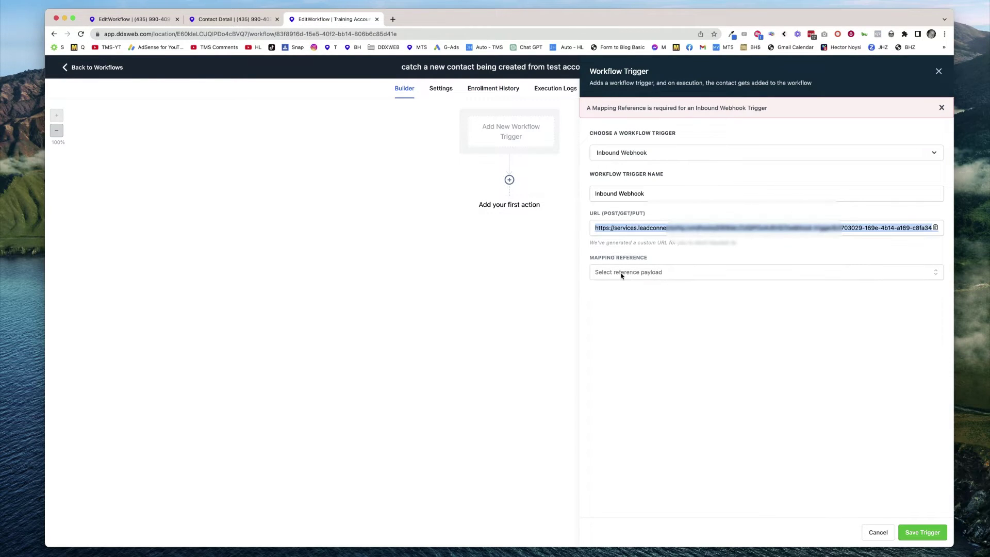
click(661, 272)
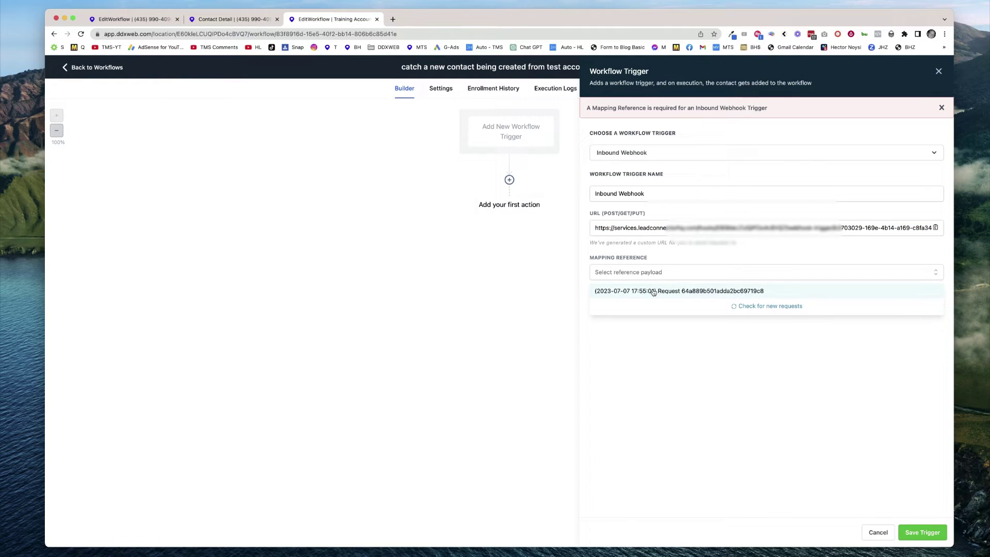
click(651, 292)
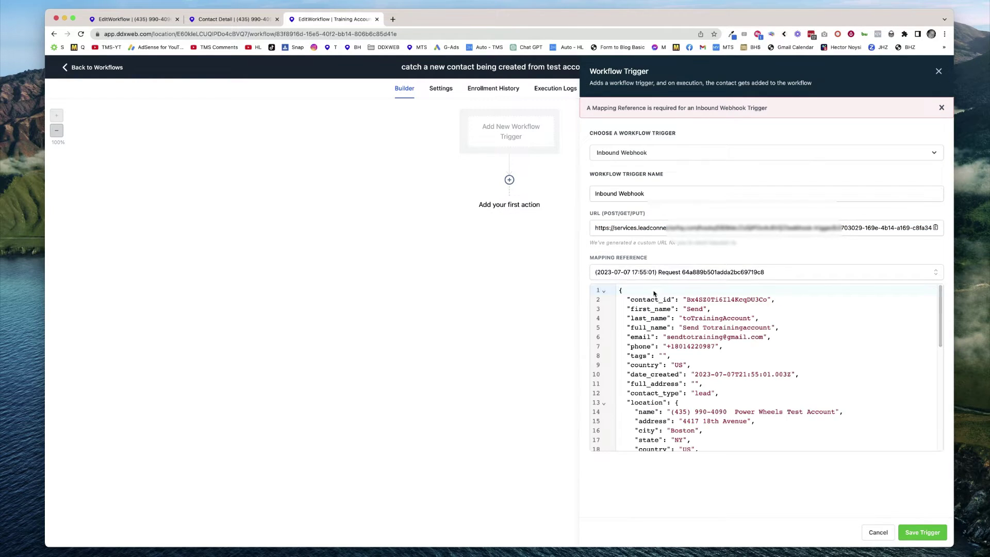
Review the contact fields in the sample JSON payload and save the Inbound Webhook trigger.
drag(700, 309, 764, 390)
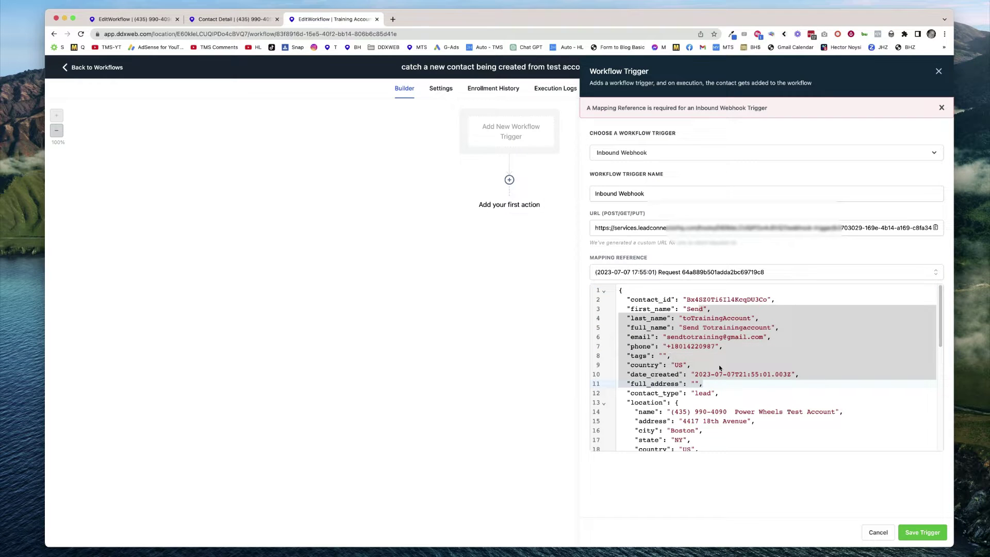
scroll(720, 368, down, 5)
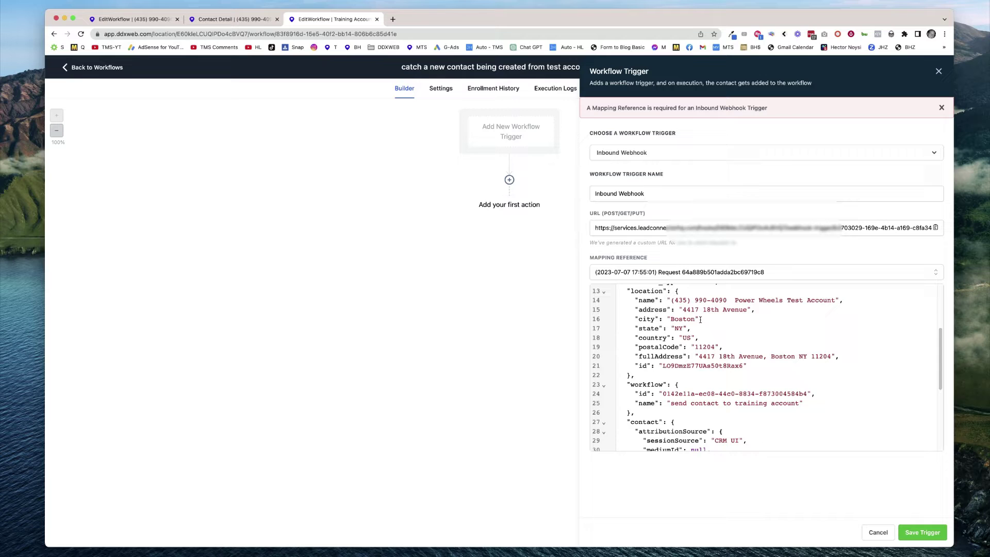
drag(655, 301, 728, 357)
scroll(774, 386, down, 2)
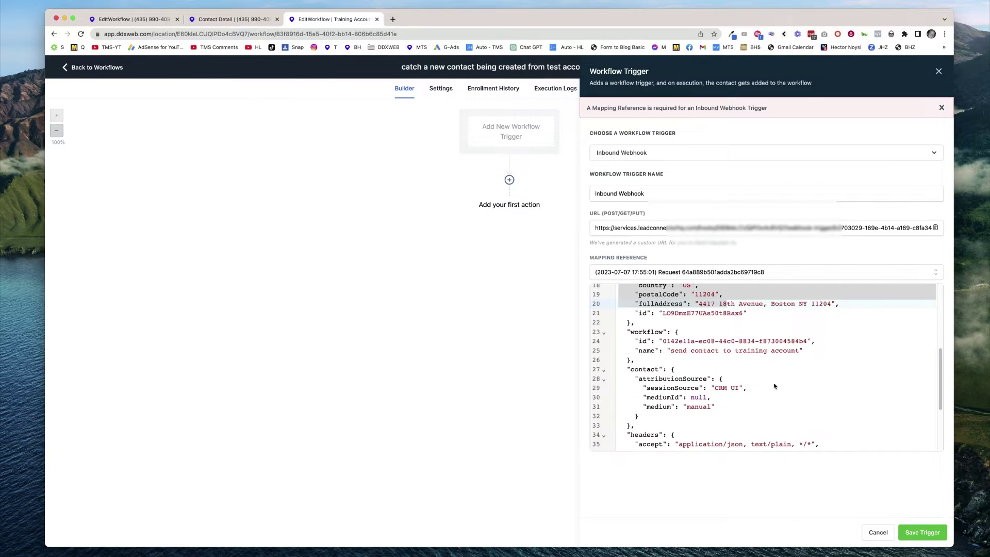
scroll(712, 337, down, 4)
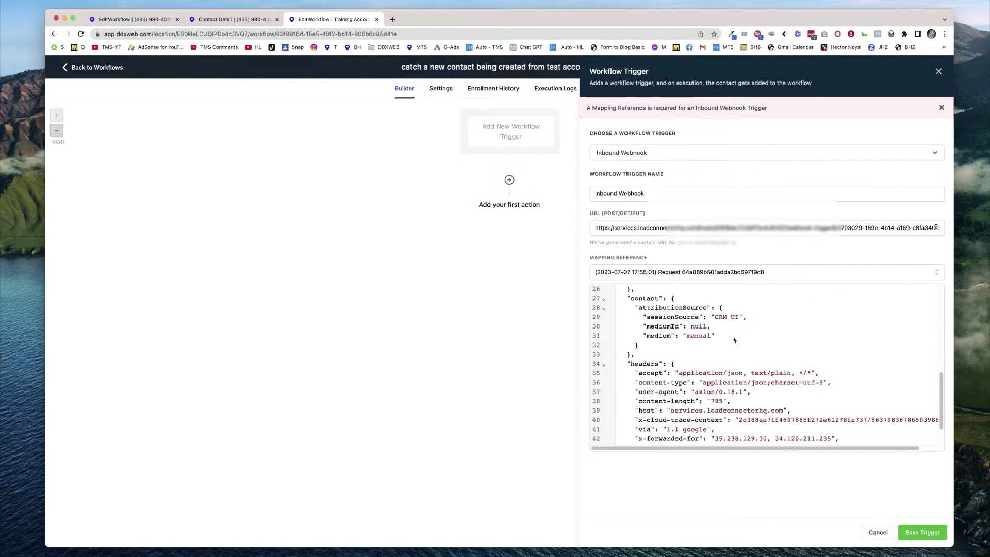
scroll(735, 339, up, 10)
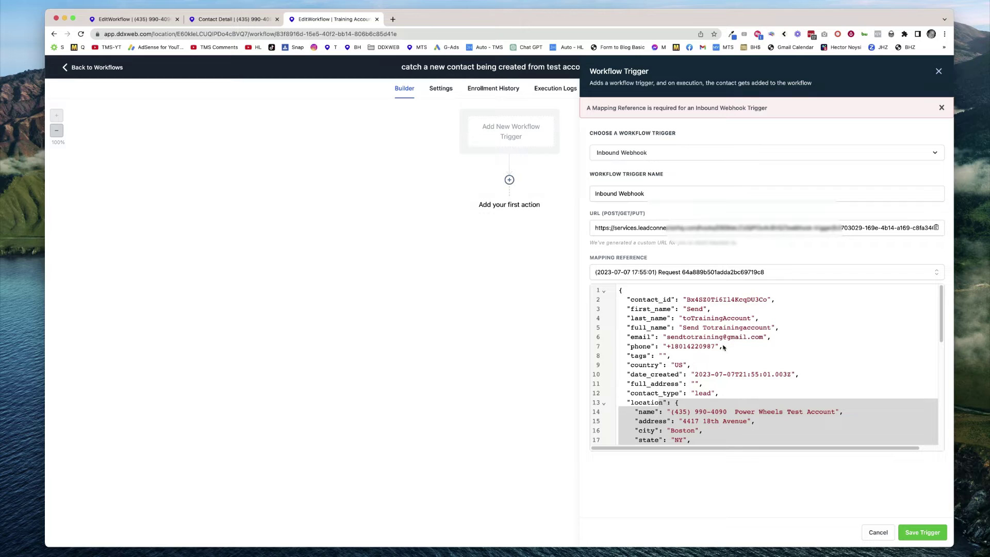
click(761, 365)
drag(635, 296, 755, 412)
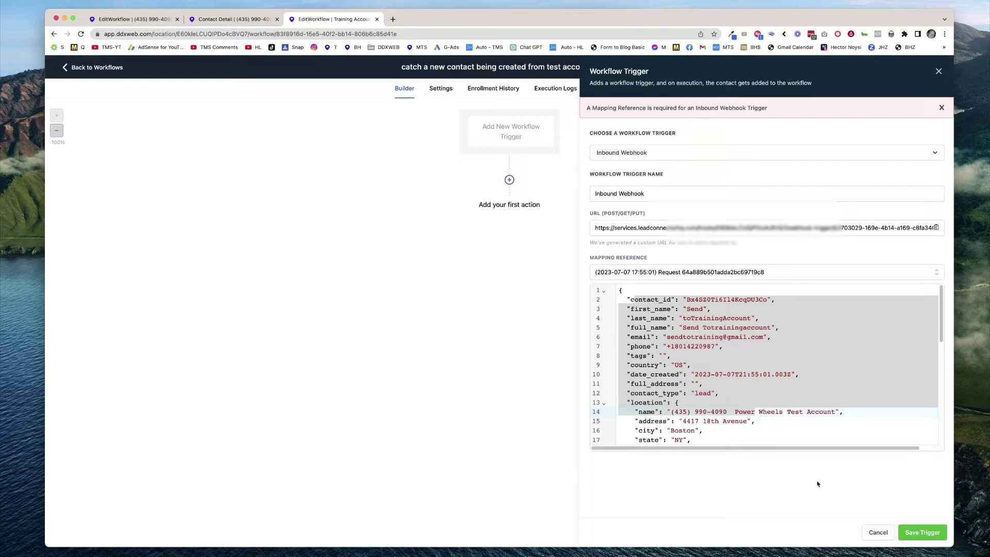
click(923, 532)
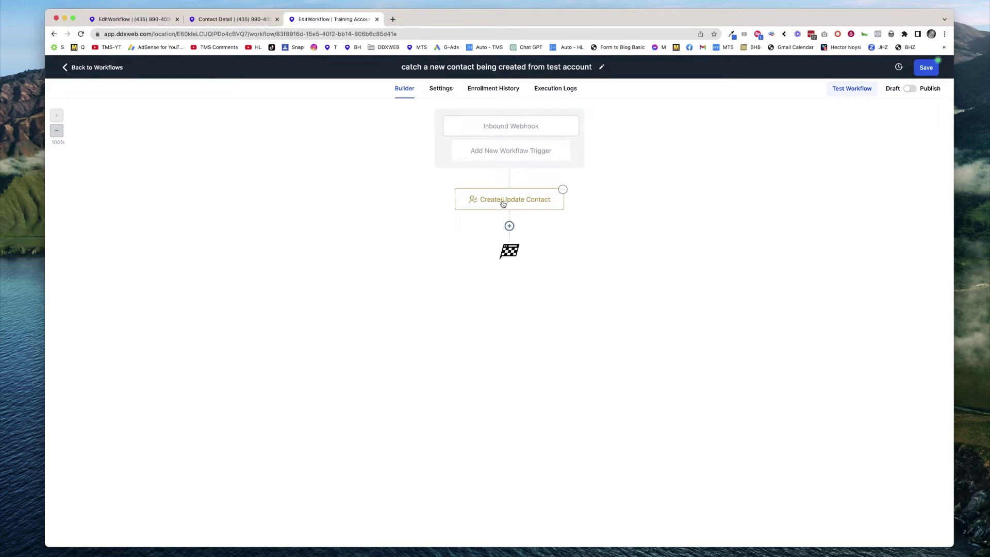
In Create/Update Contact, map First Name to first_name and Last Name to last_name.
click(504, 204)
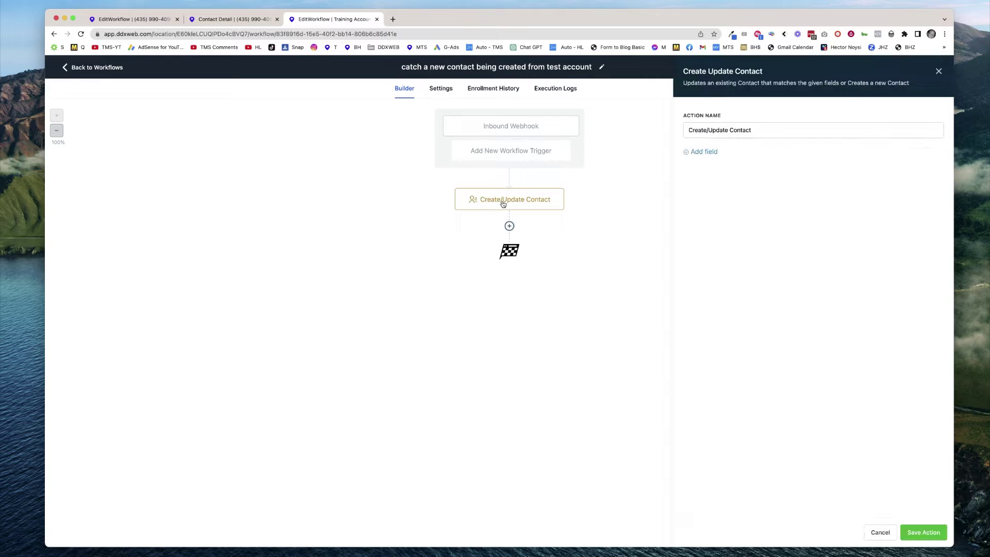
click(707, 152)
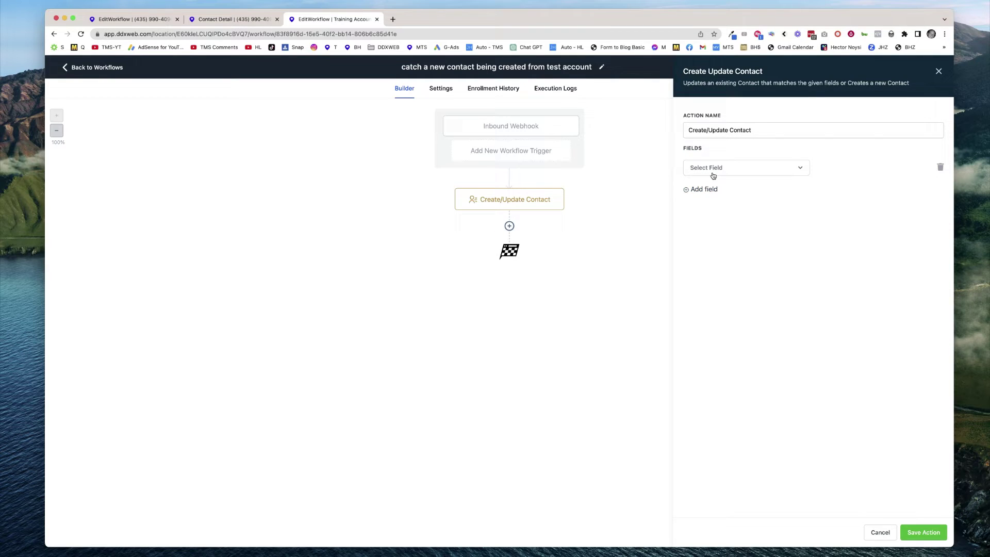
click(712, 172)
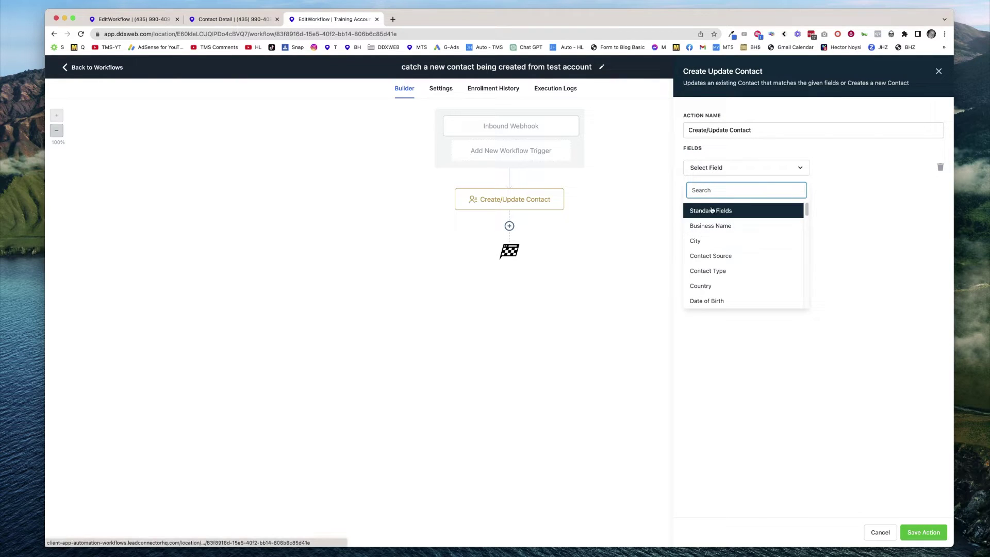
text(name)
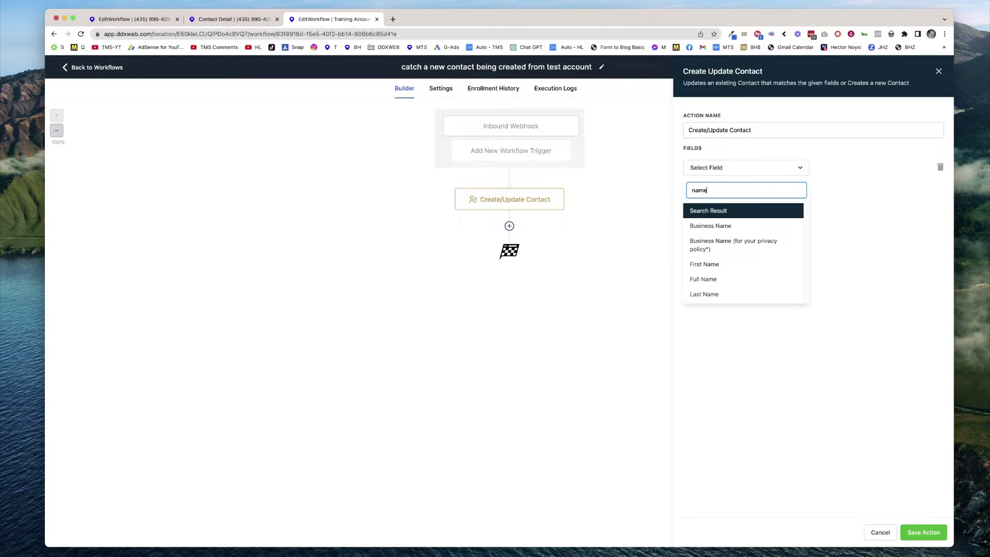
click(705, 265)
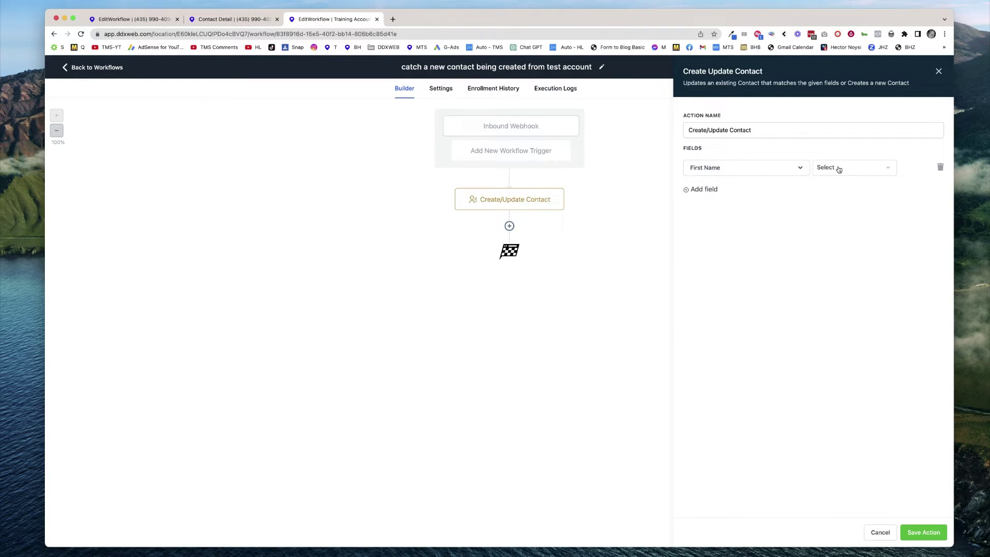
click(838, 169)
click(842, 205)
click(706, 190)
click(713, 192)
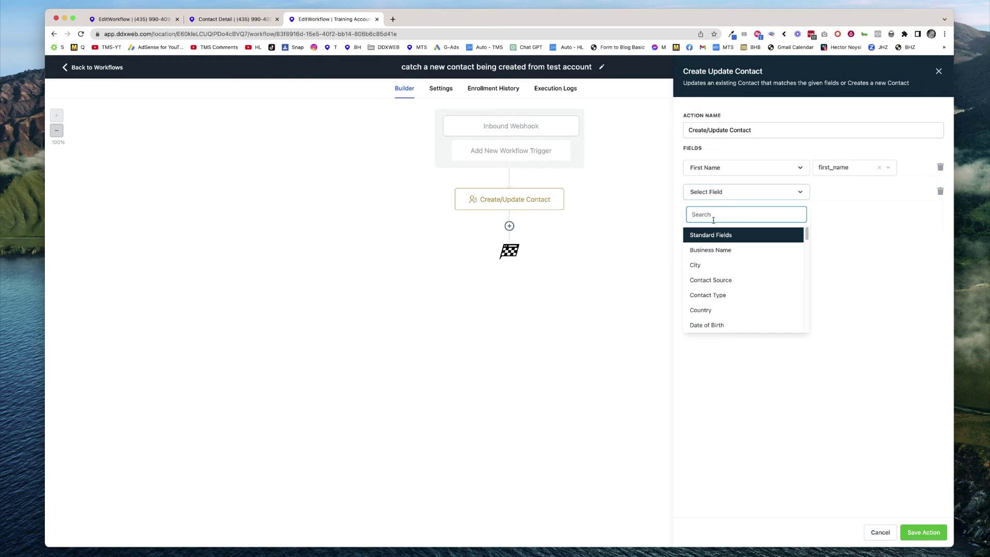
text(last)
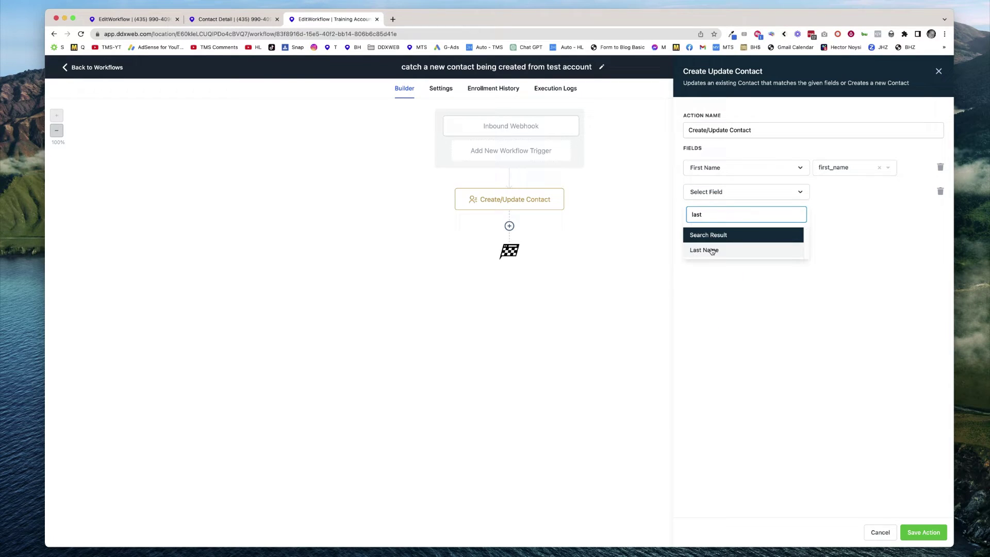
click(712, 250)
click(837, 199)
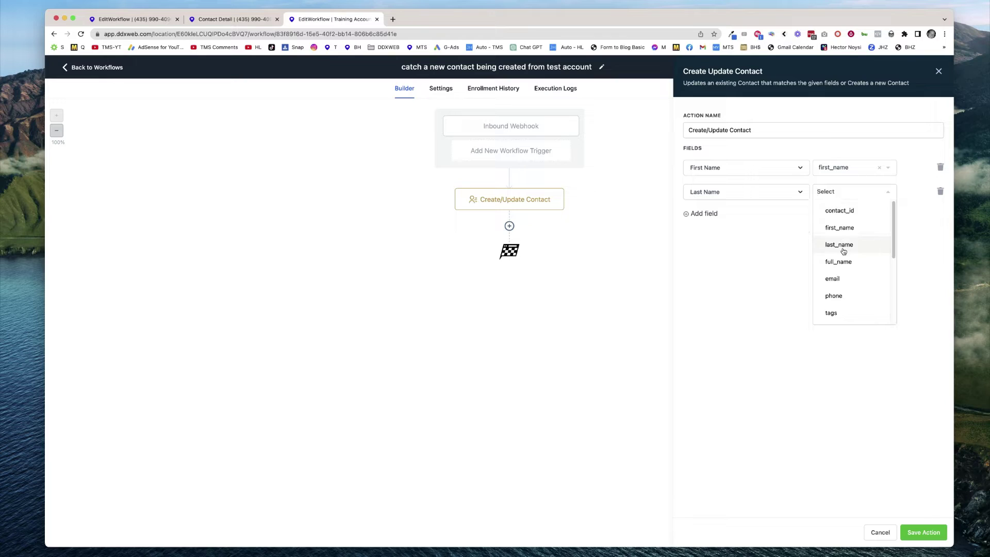
click(833, 245)
Map Email to the webhook's email value and Phone to its phone value.
click(710, 214)
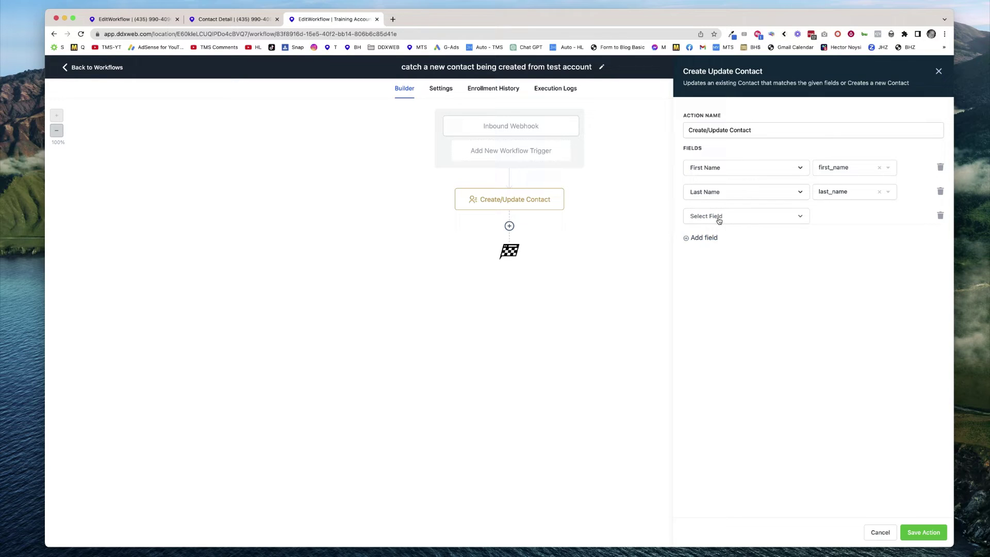
click(717, 217)
text(emai)
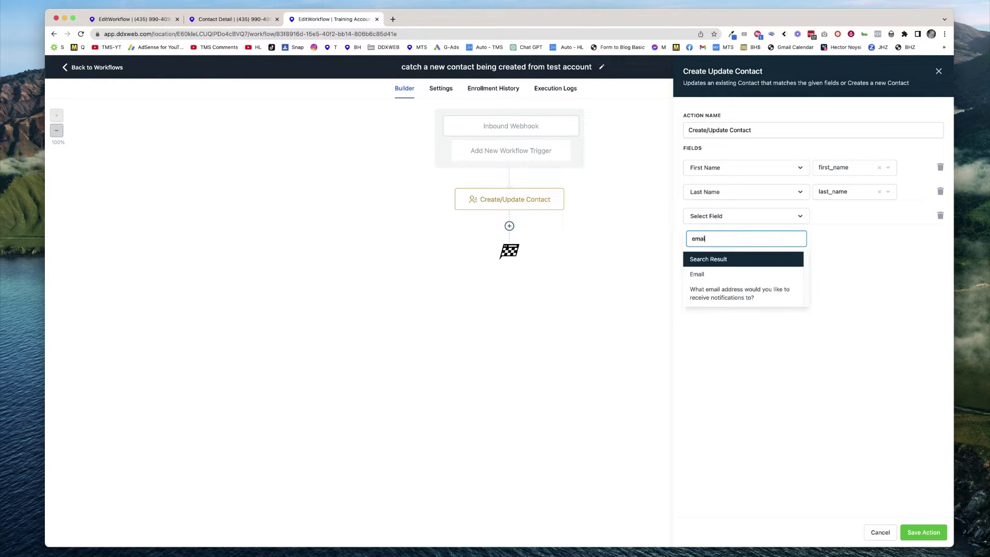
click(708, 273)
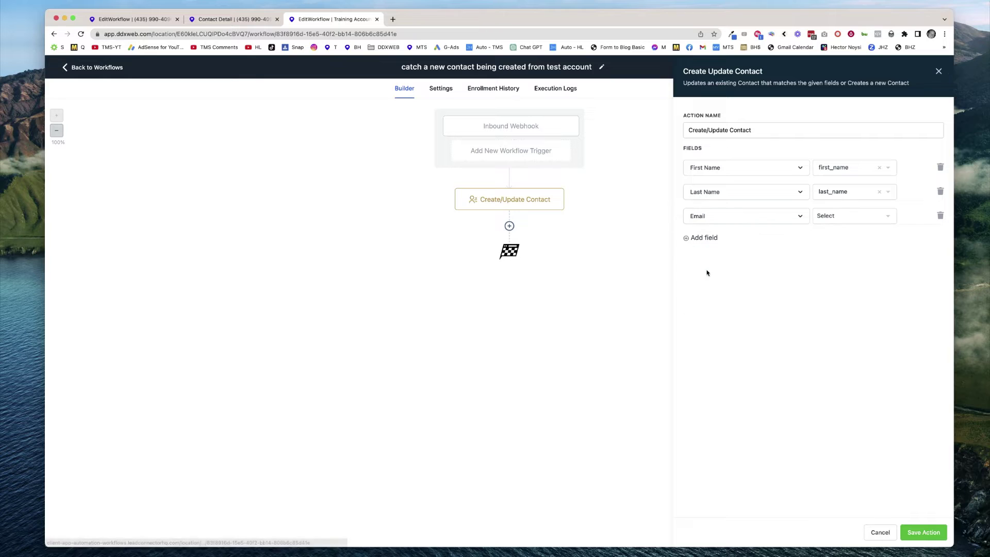
click(860, 216)
click(836, 303)
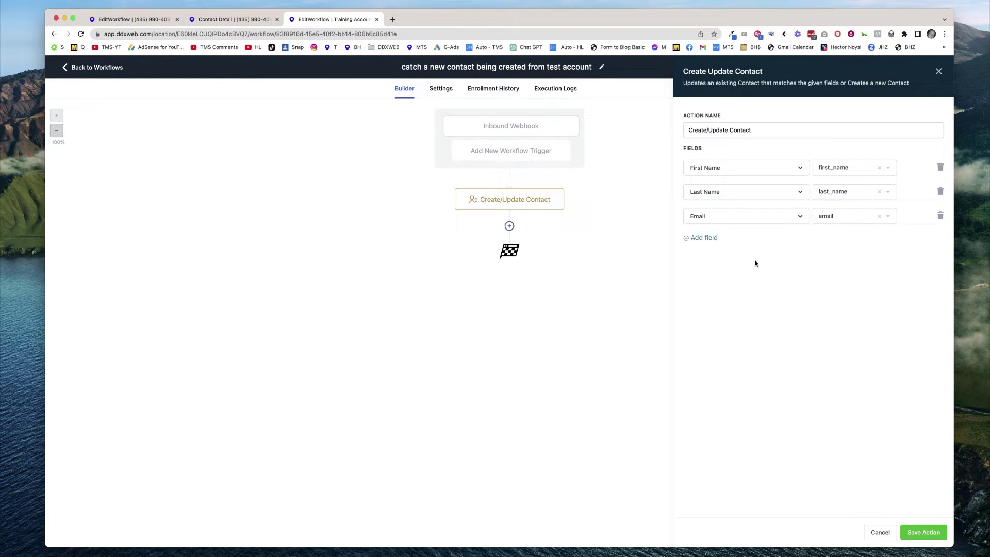
click(708, 238)
click(713, 242)
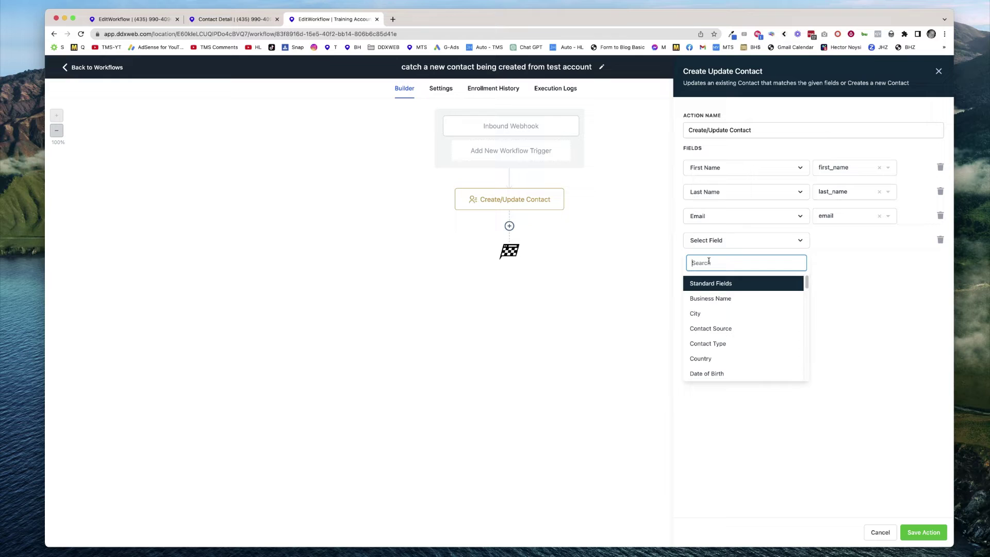
text(phone)
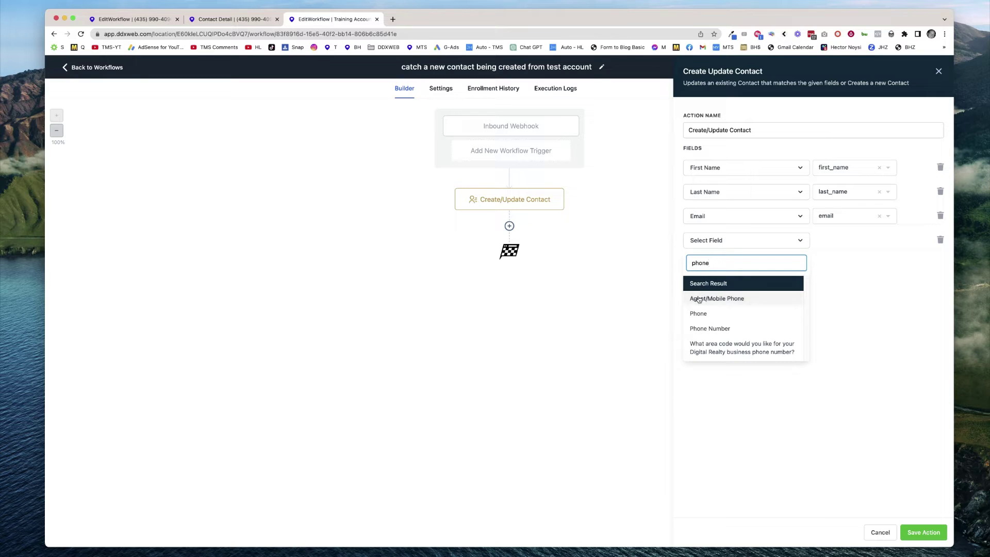
click(701, 319)
click(856, 242)
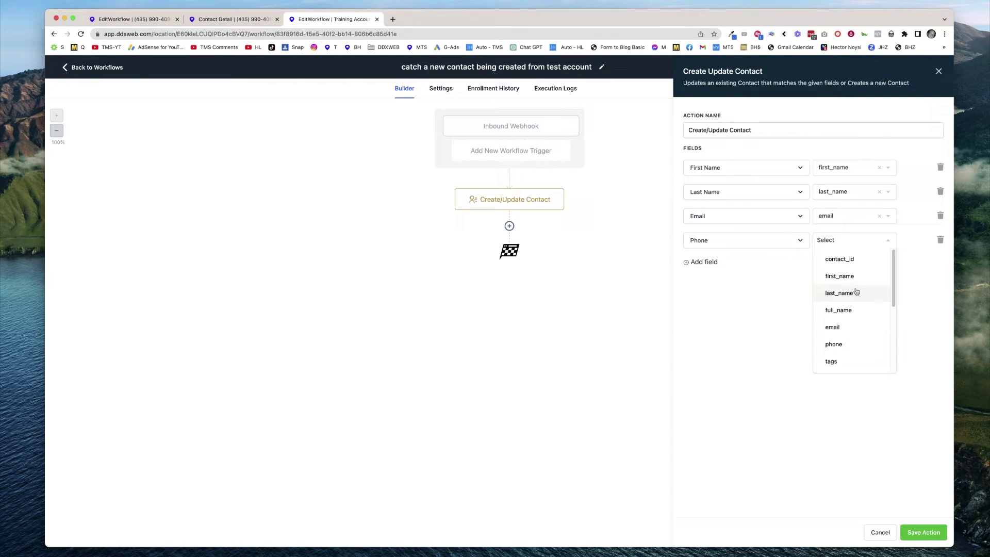
click(842, 342)
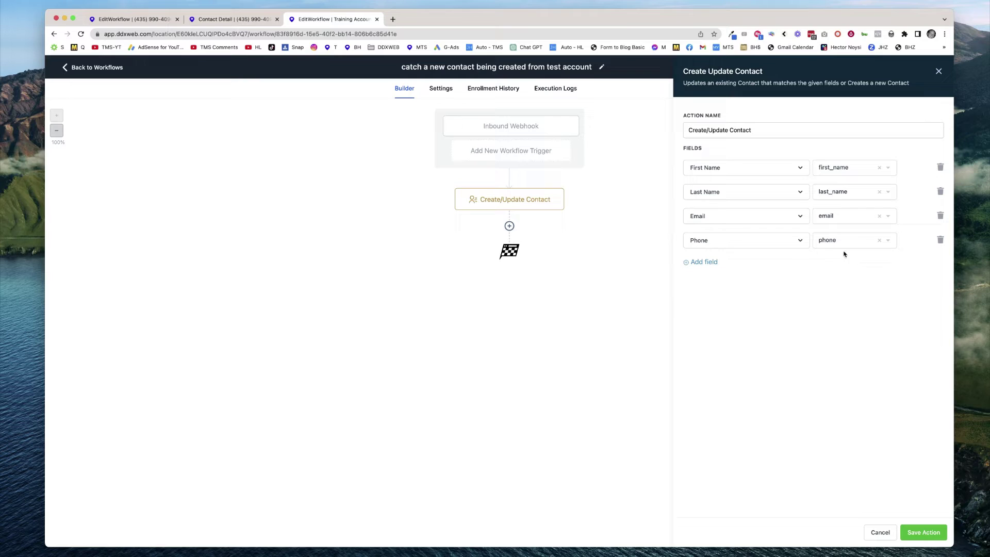
Review the values available for Phone and keep the phone mapping.
click(863, 245)
scroll(846, 315, down, 5)
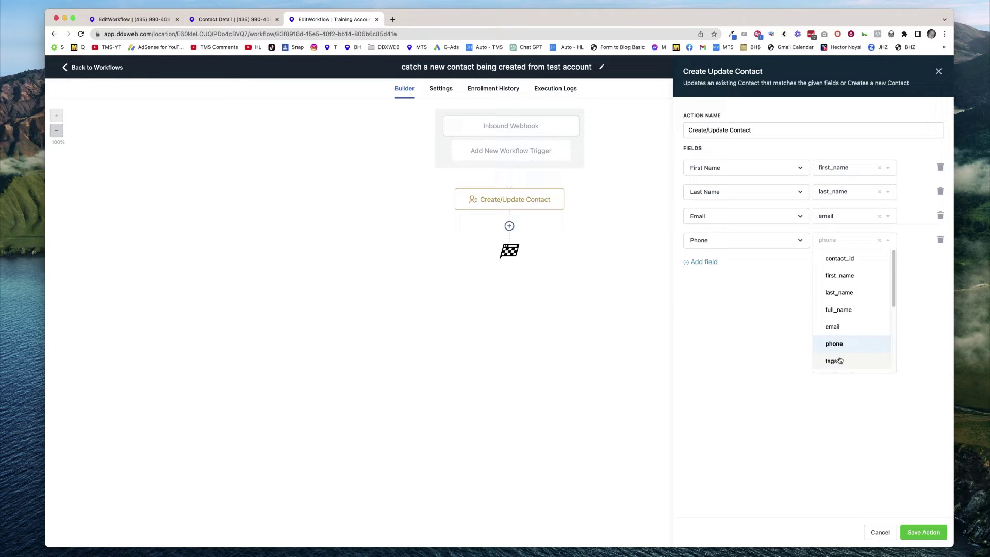
scroll(847, 315, up, 3)
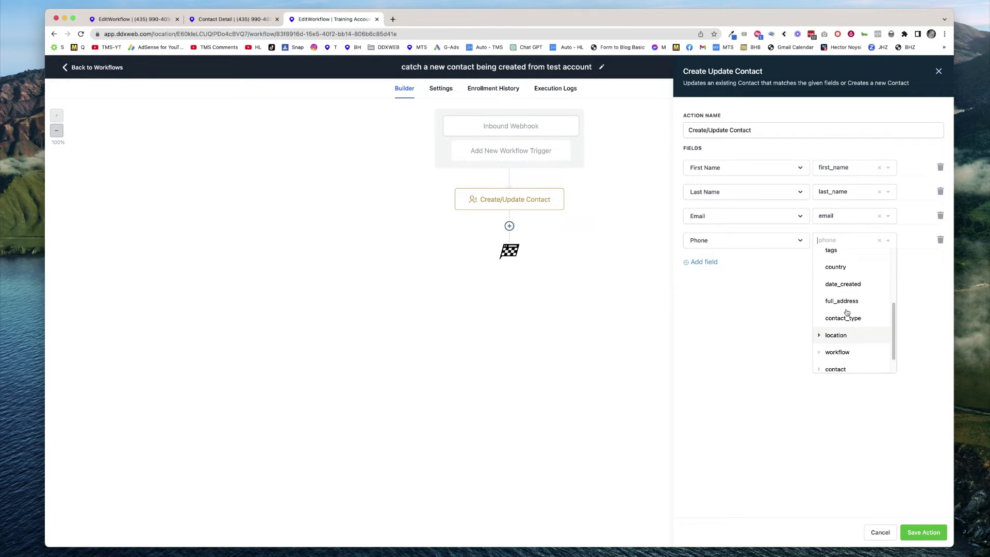
click(782, 289)
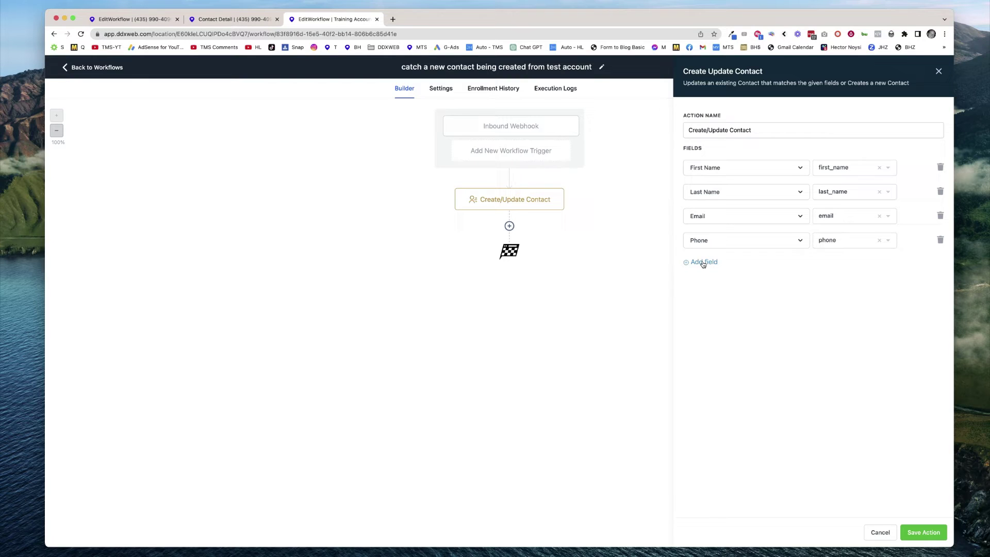
Add a mapping row, search for a tags field, then delete the empty row.
click(705, 263)
click(710, 266)
text(ta)
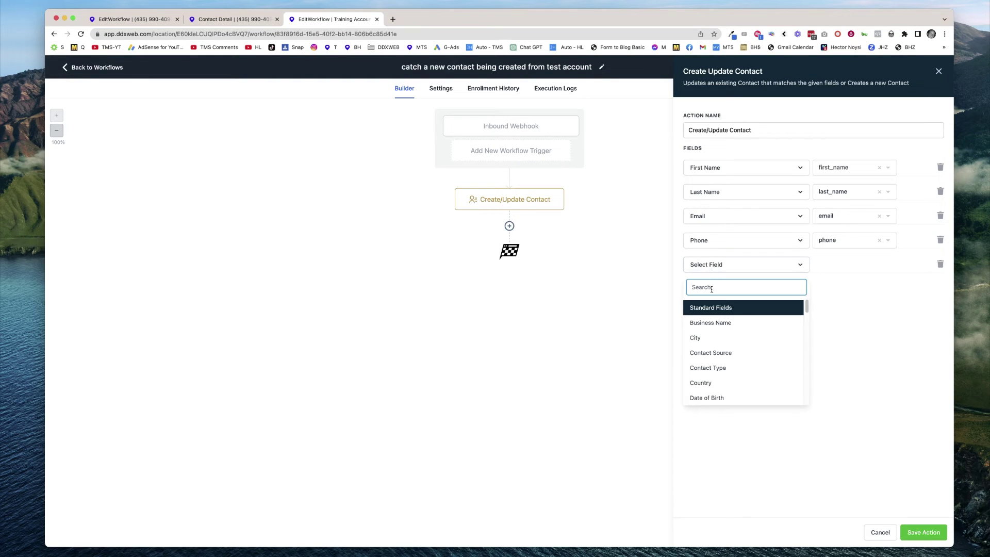
text(gs)
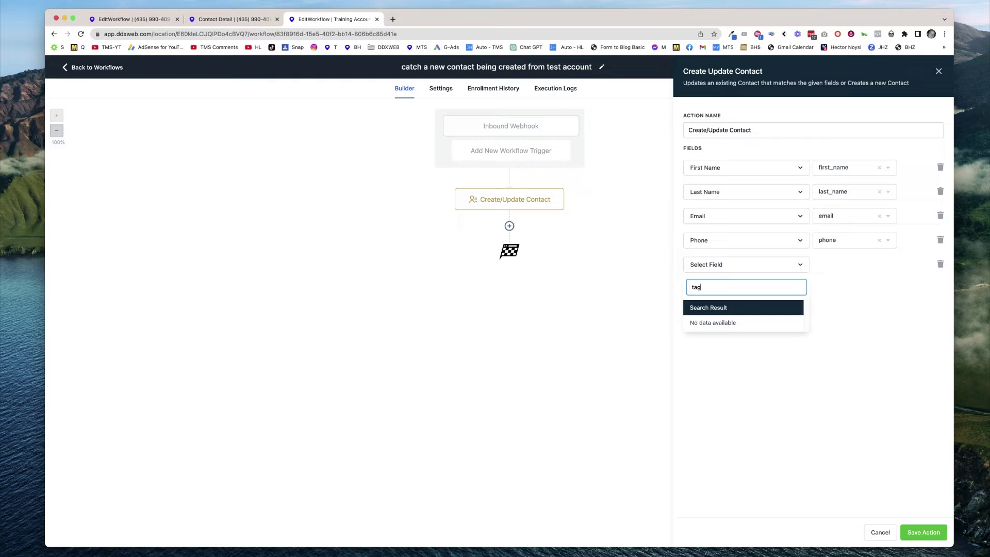
key(BackSpace)
key(BackSpace)
key(BackSpace)
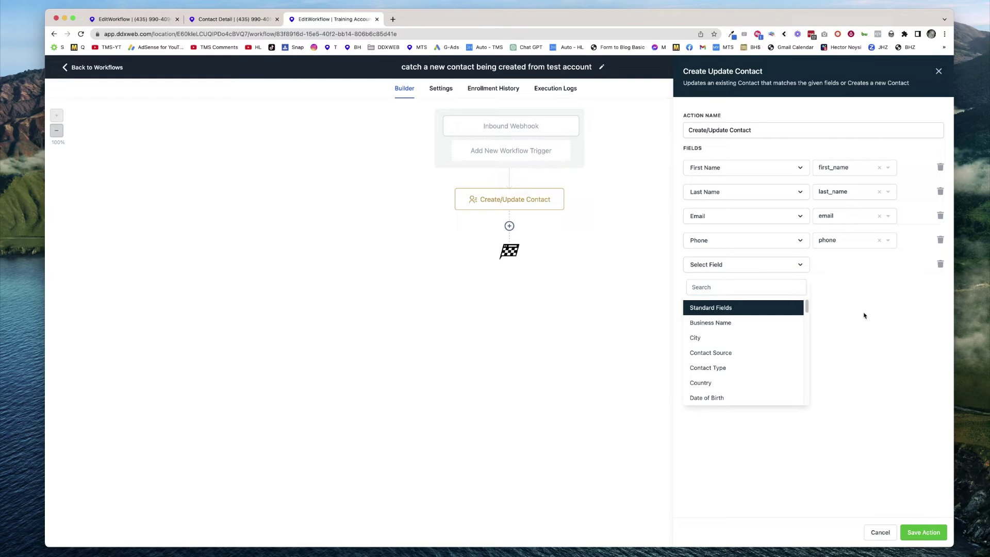
click(866, 315)
click(940, 265)
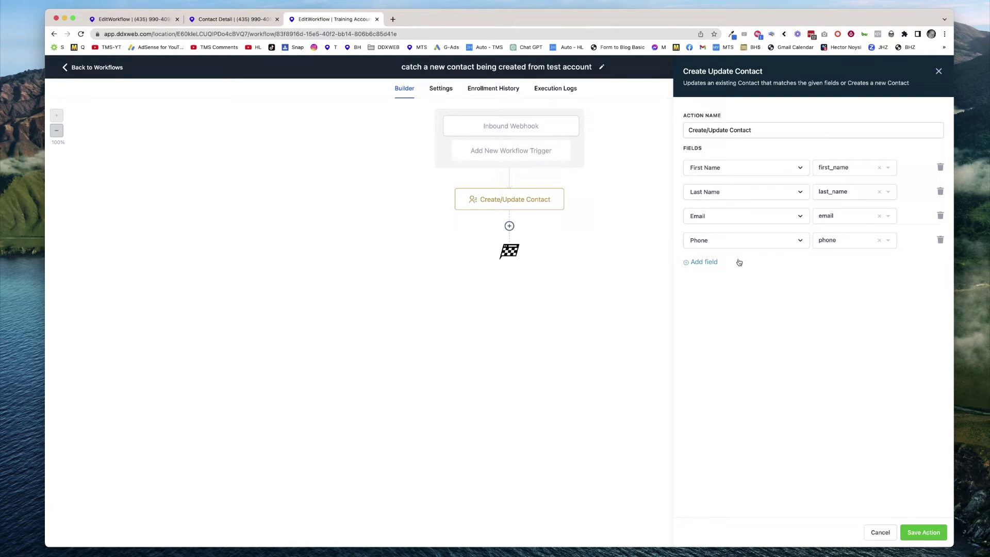
Recheck the Phone values, save the Create/Update Contact action, then publish and save the workflow.
click(852, 246)
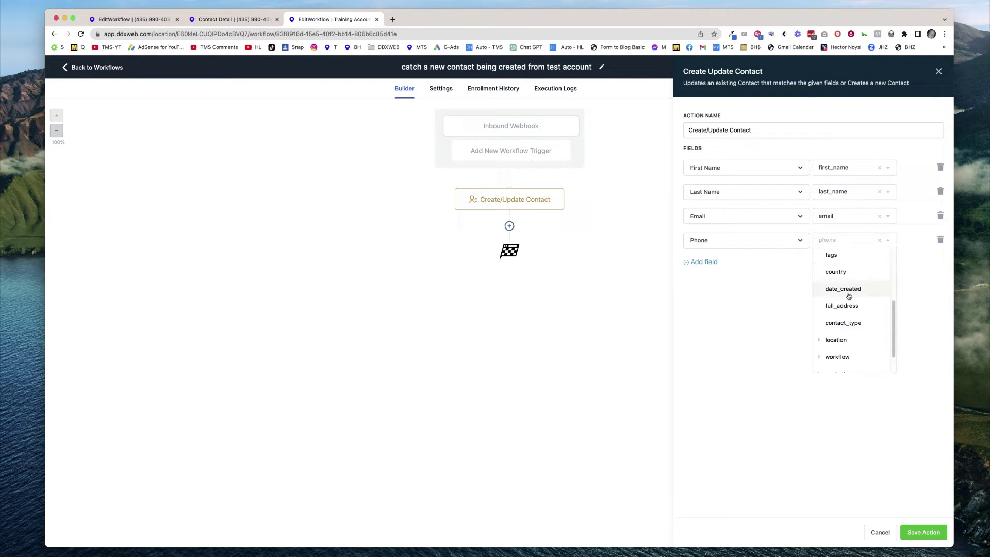
scroll(853, 308, down, 1)
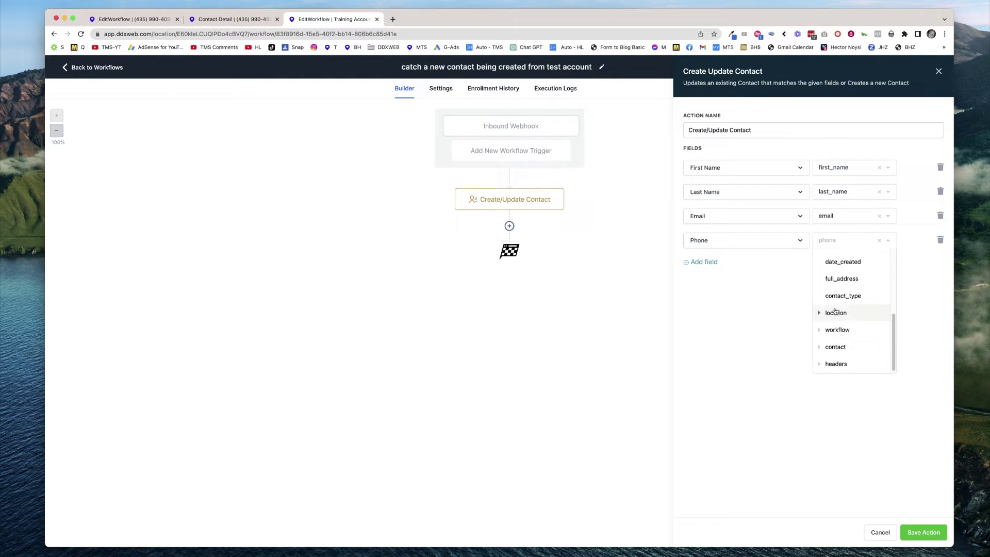
scroll(838, 310, up, 1)
scroll(838, 310, up, 4)
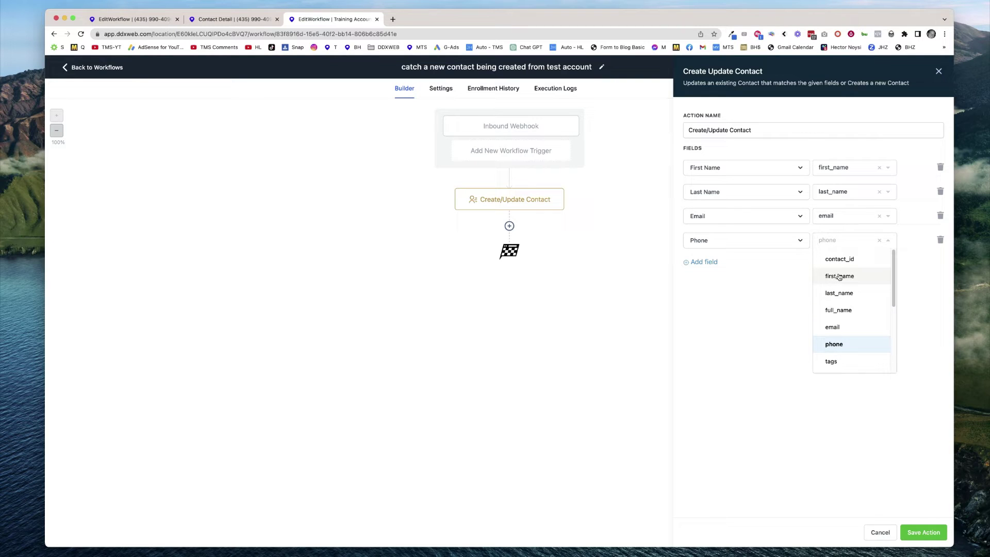
scroll(842, 309, down, 5)
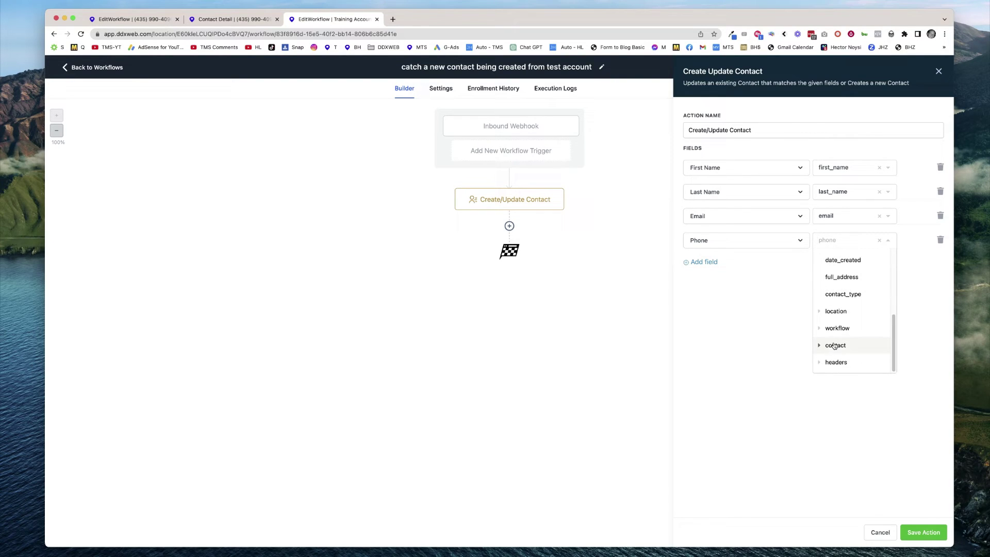
click(790, 301)
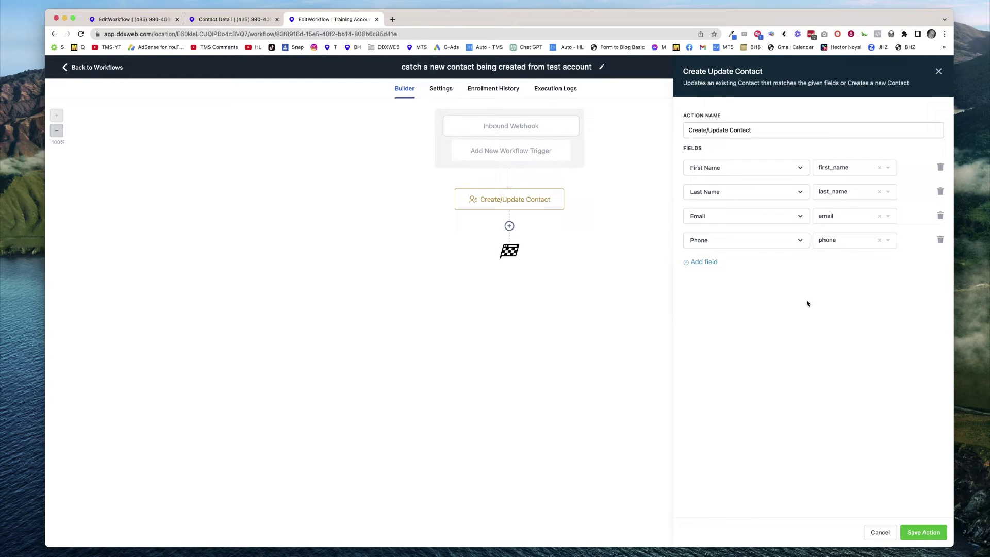
click(926, 535)
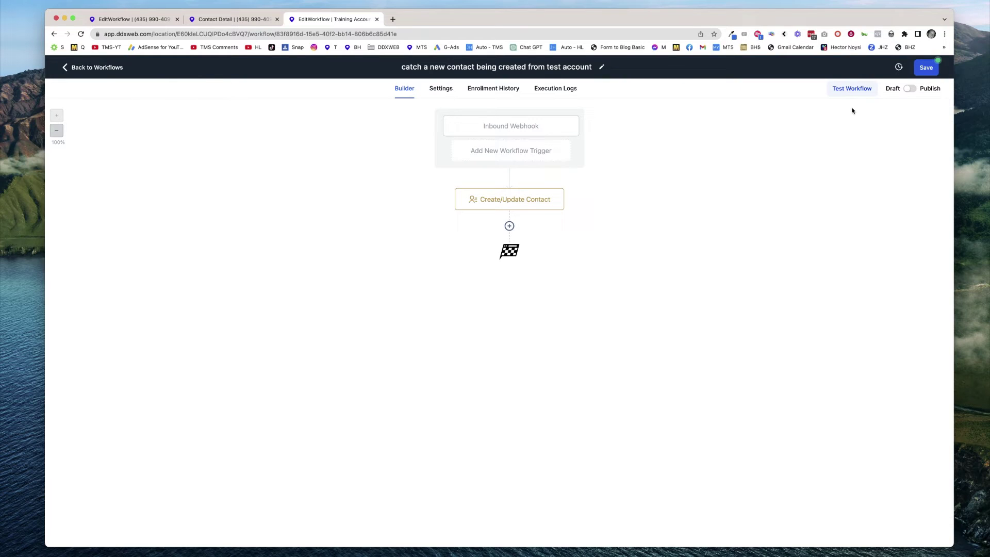
click(911, 89)
click(927, 68)
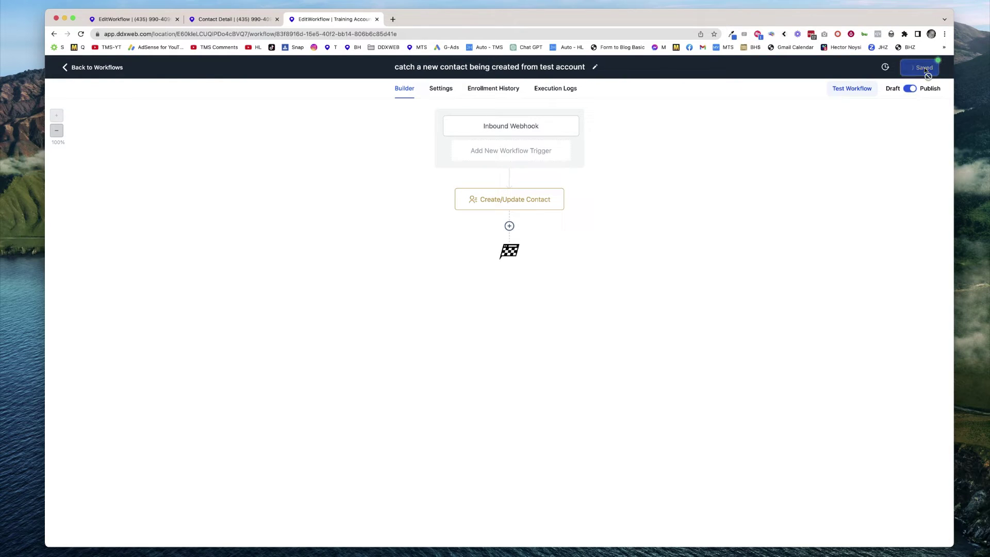
Turn on Allow re-entry in the 'send contact to training account' workflow settings and save.
click(152, 20)
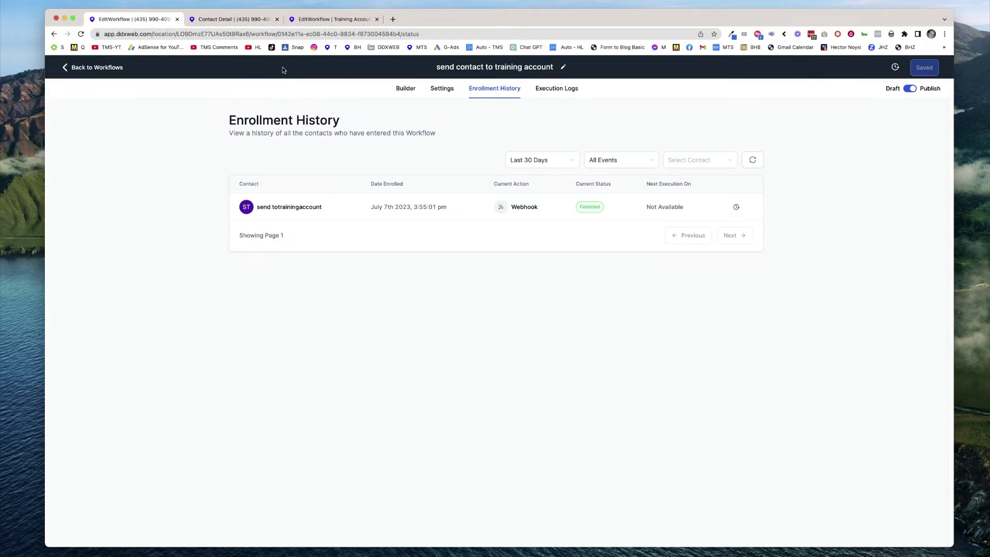
click(240, 19)
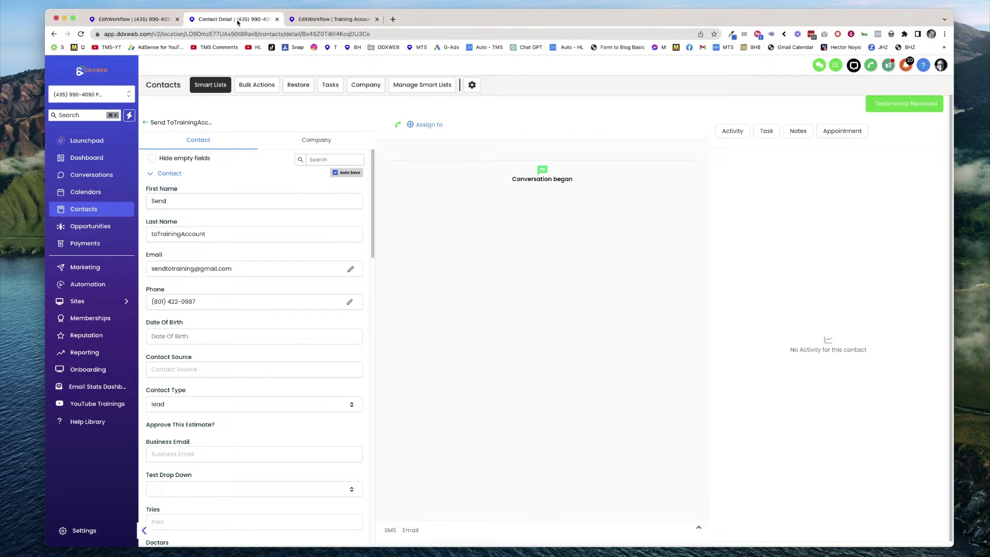
click(138, 20)
click(405, 89)
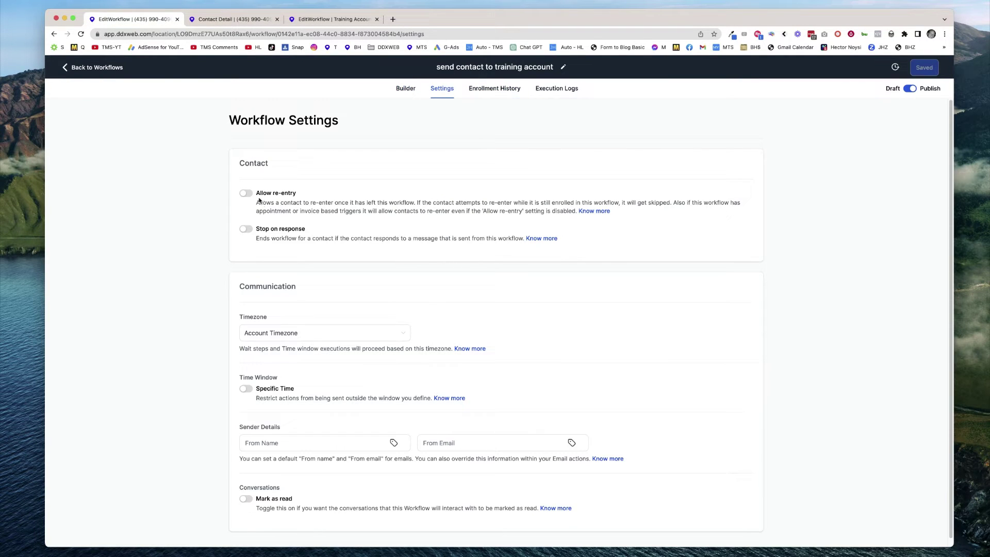
click(247, 194)
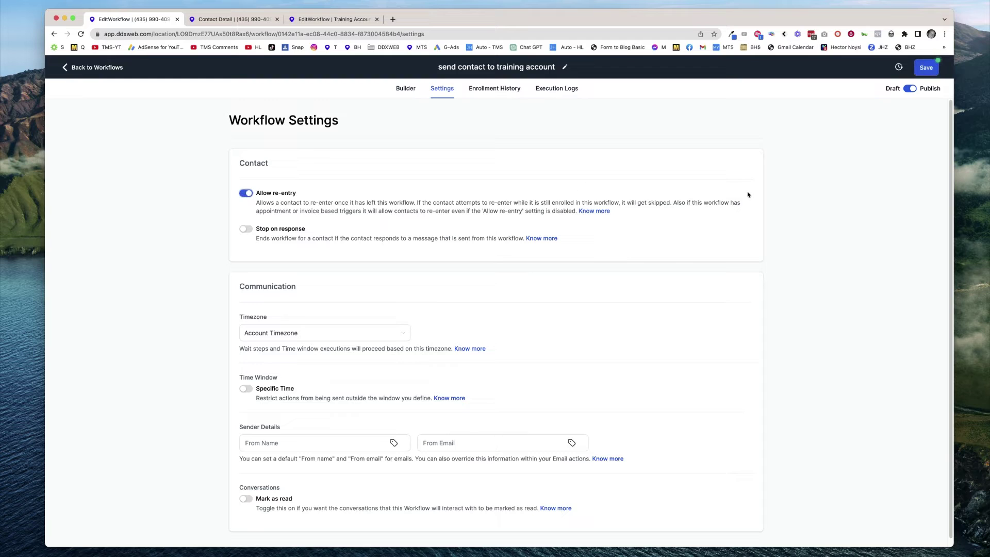
click(927, 69)
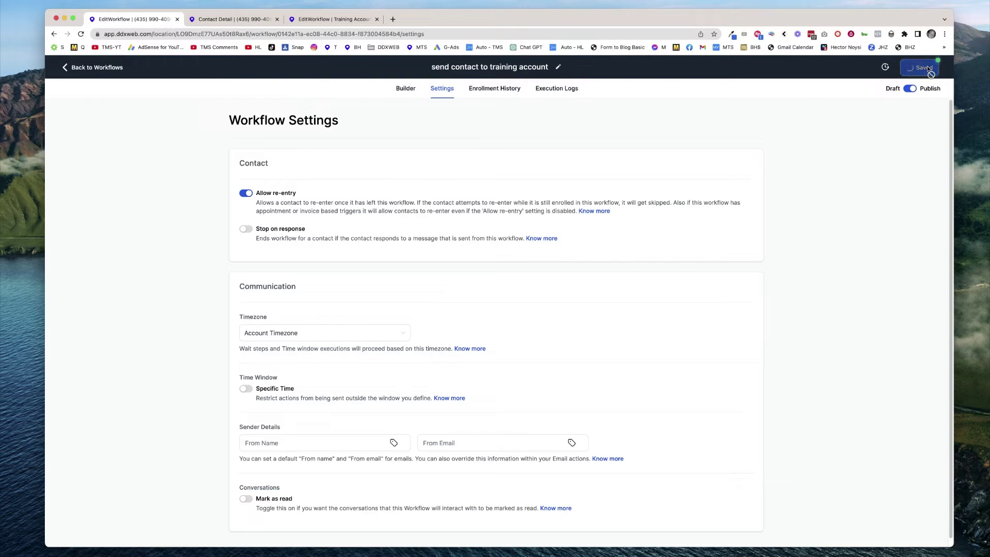
Add a Contact Changed trigger to the send-to-training workflow and save the workflow.
click(406, 89)
click(509, 150)
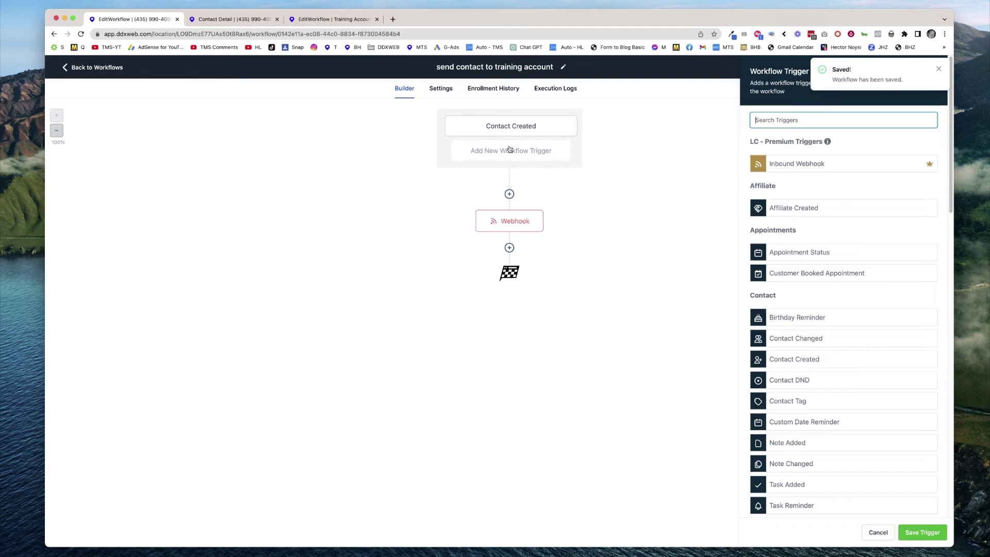
click(797, 340)
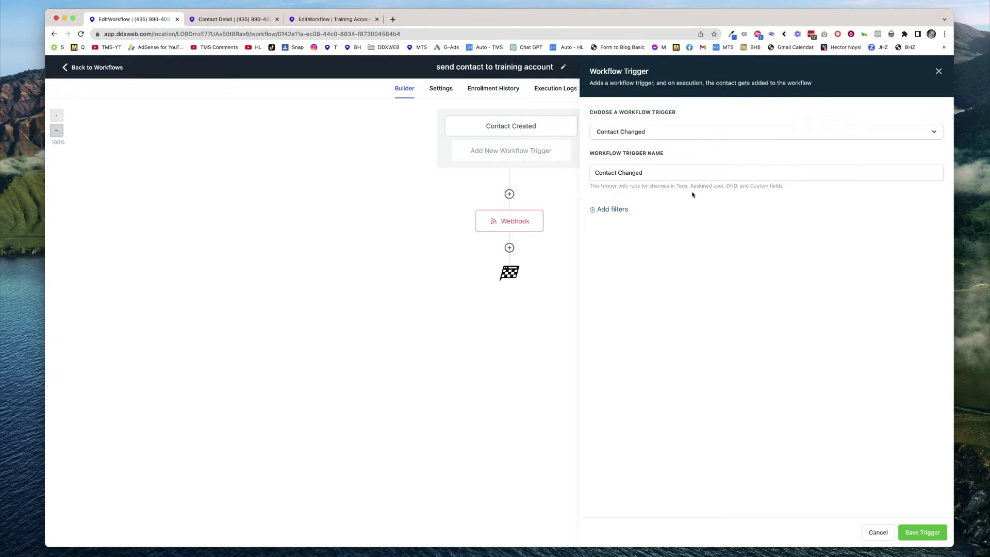
drag(673, 193, 773, 214)
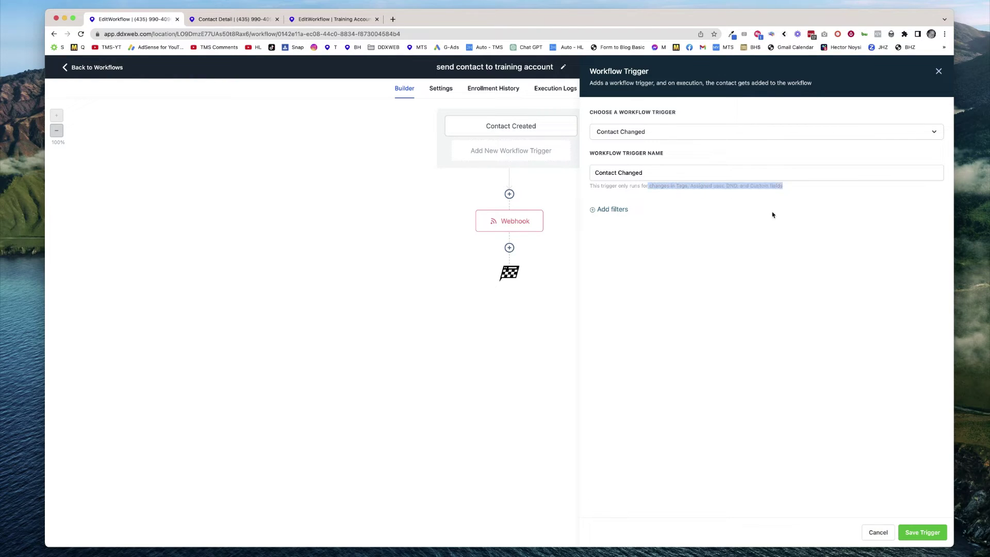
click(921, 533)
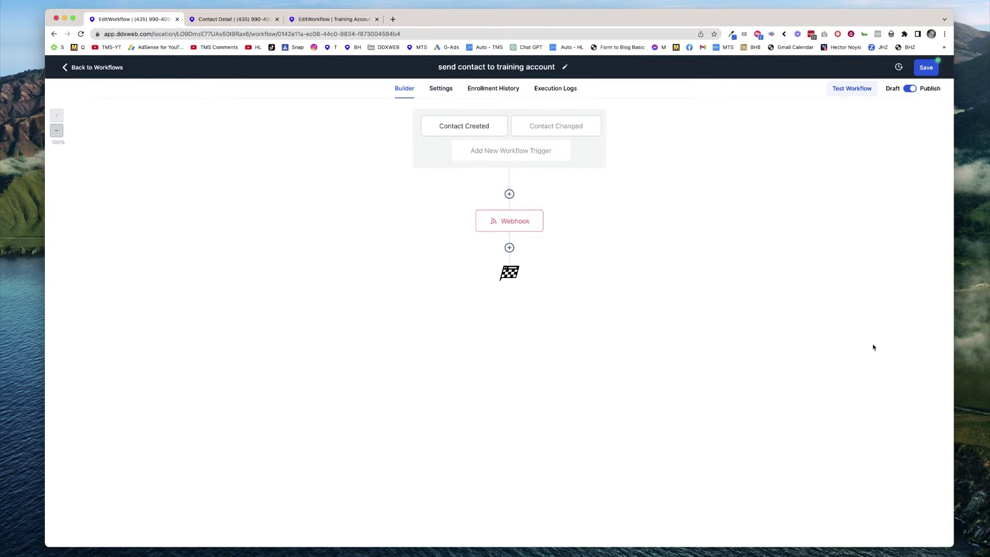
click(926, 67)
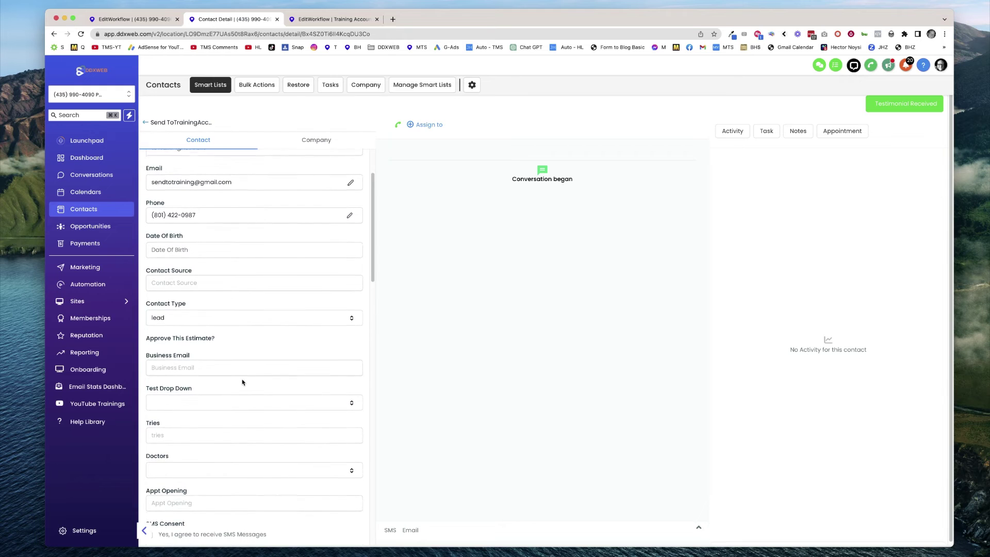
Set the test contact's Party Duration to 2 Hours.
scroll(270, 384, down, 5)
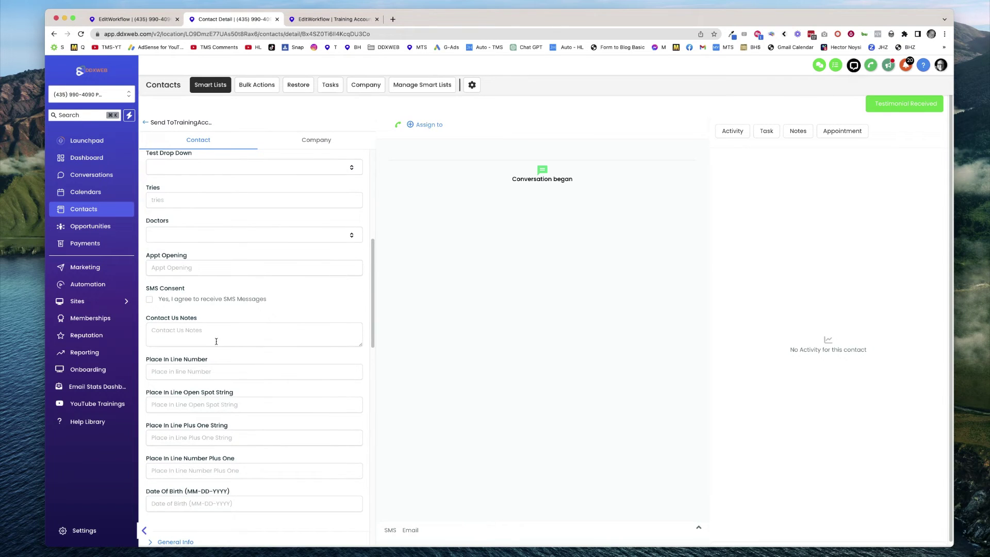
scroll(261, 321, down, 2)
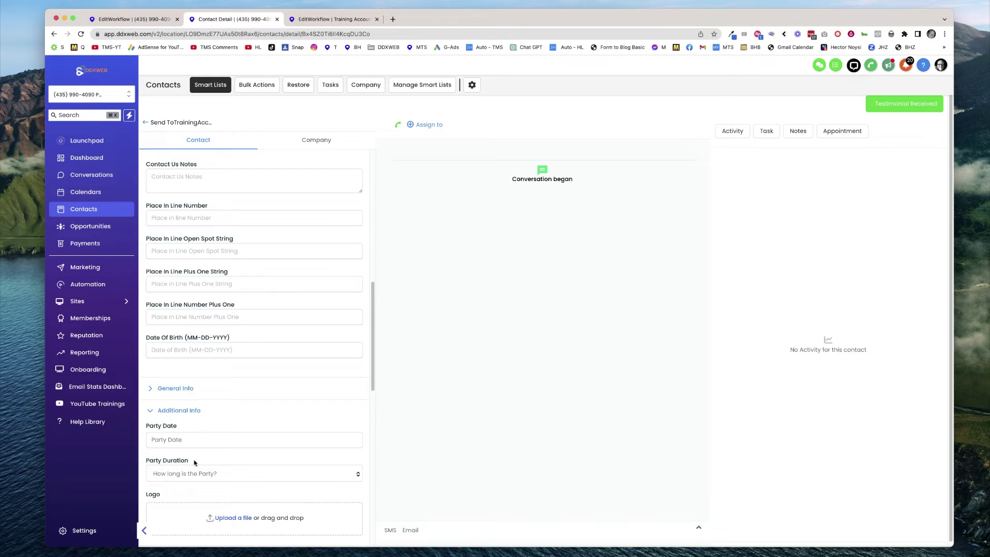
click(194, 473)
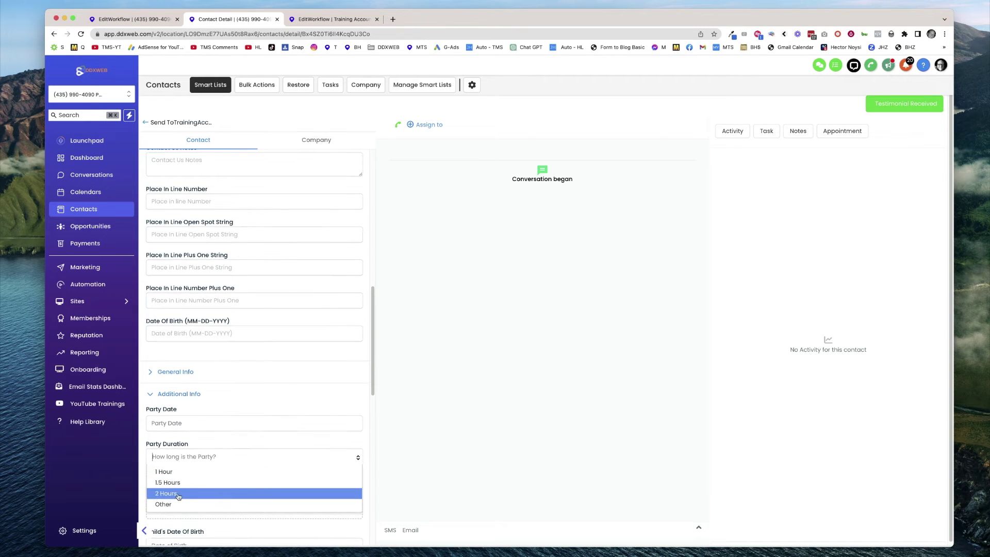
click(178, 494)
Add the tag tag1 to the contact and go back to the sending workflow.
scroll(340, 371, down, 1)
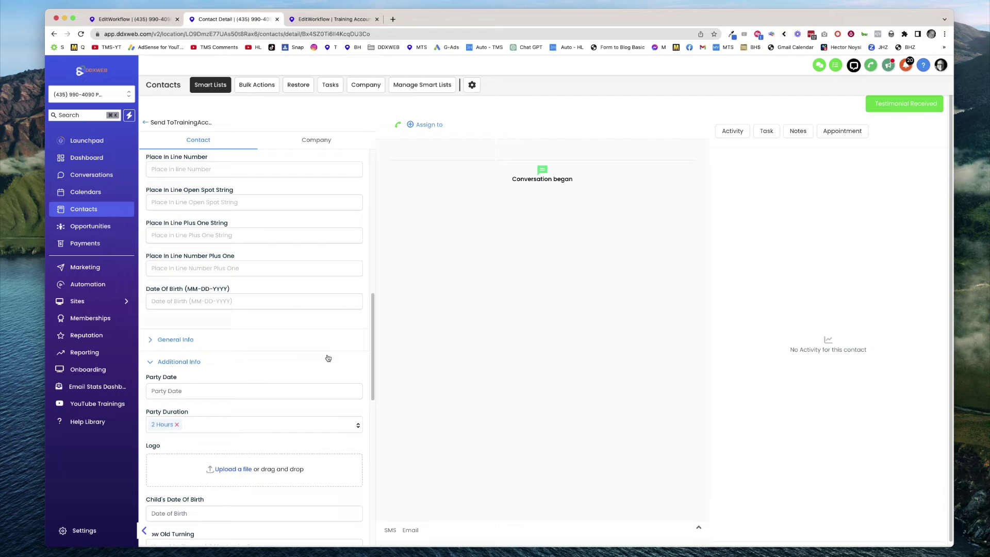
scroll(335, 338, down, 4)
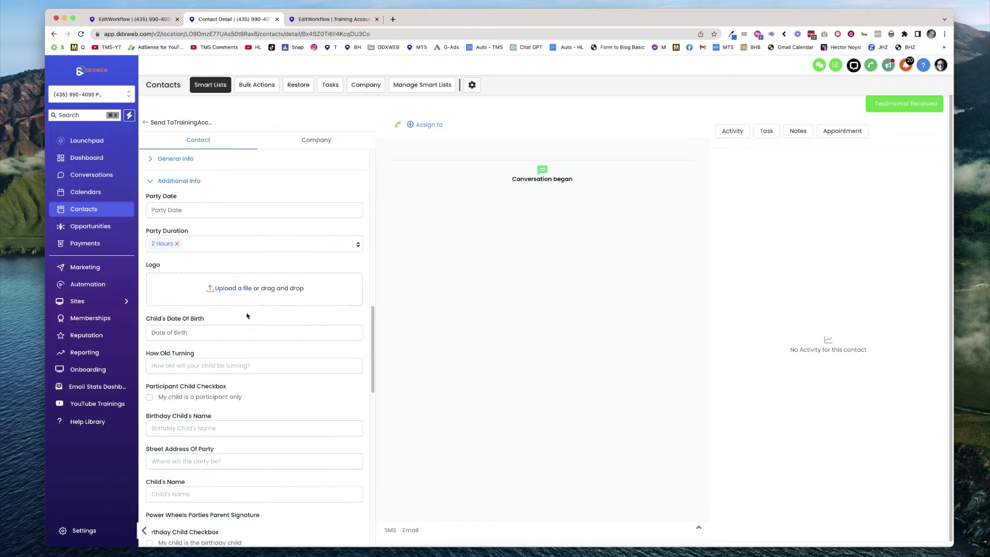
scroll(222, 389, down, 5)
scroll(223, 389, down, 2)
scroll(221, 325, up, 4)
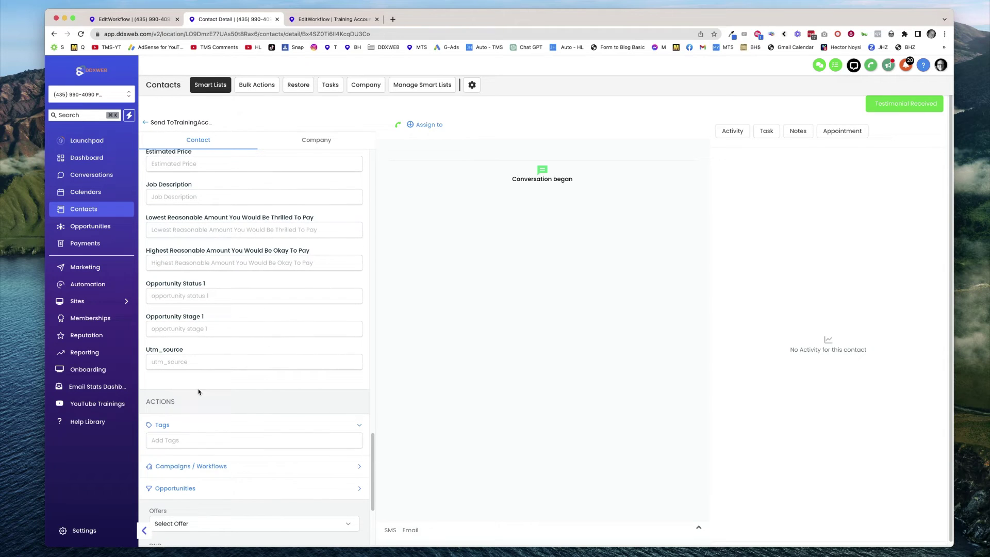
click(181, 441)
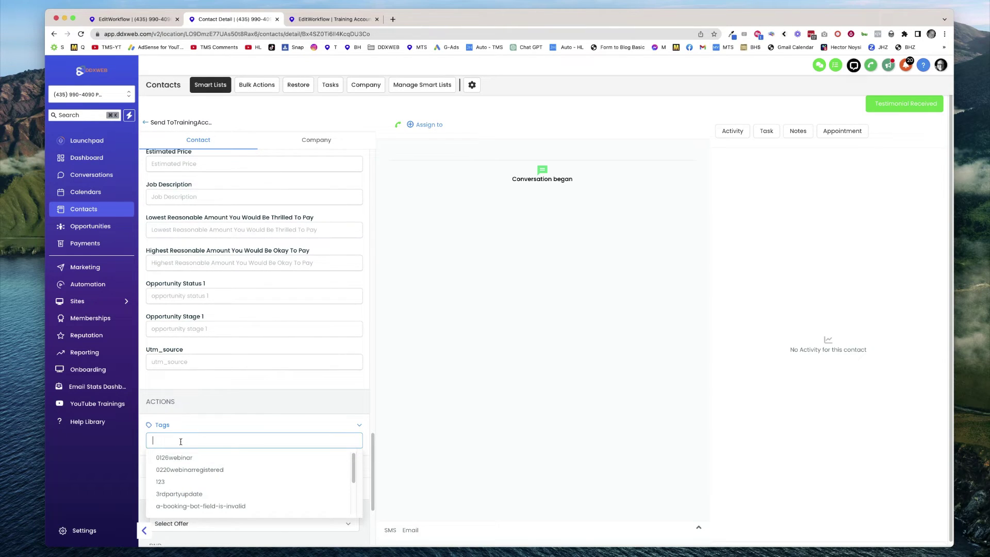
text(tag1)
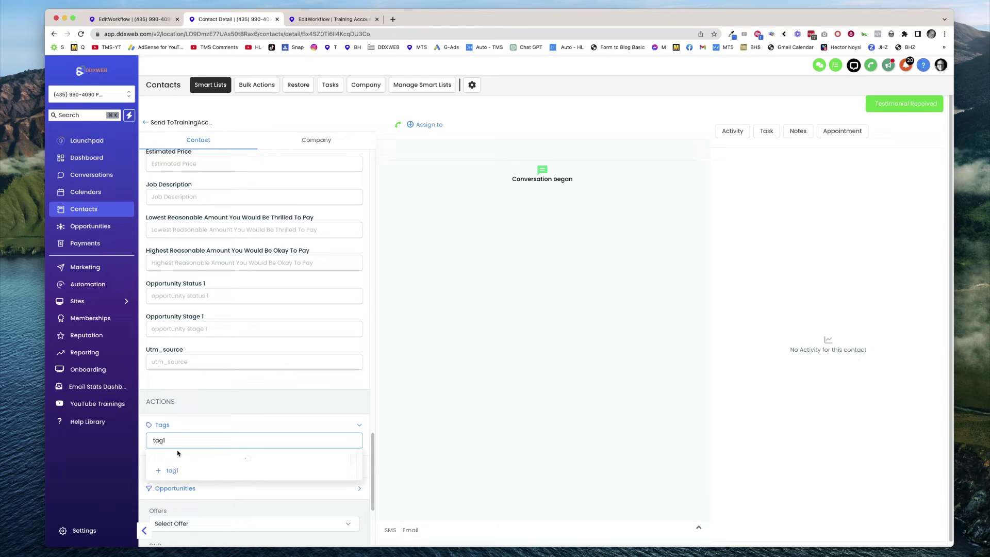
key(Return)
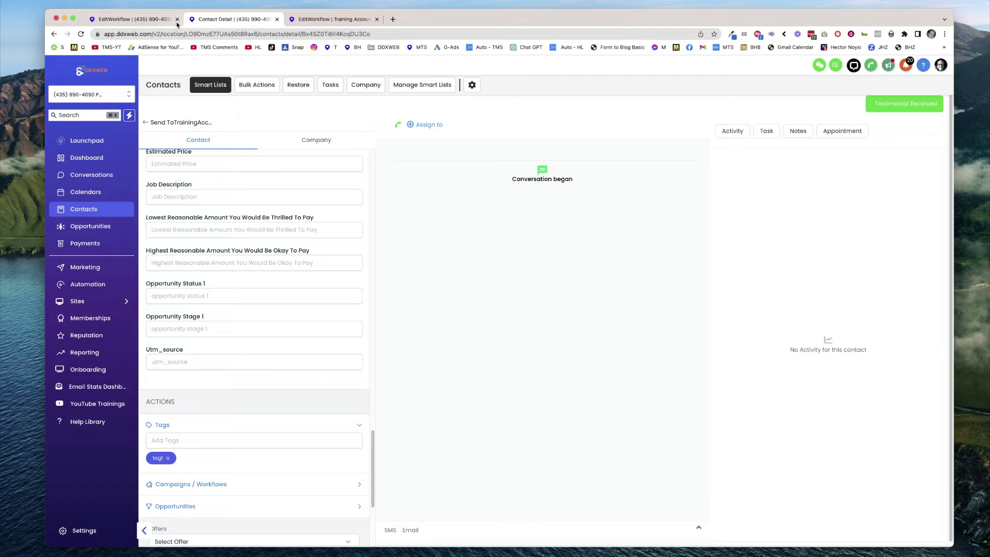
click(127, 16)
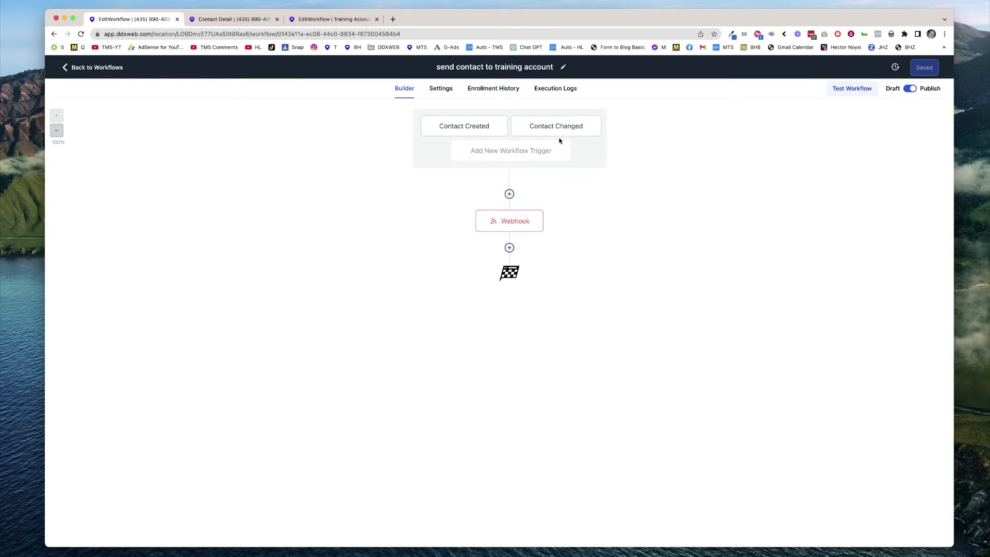
Check the sending workflow's three enrollments, then open the training workflow's Create/Update Contact settings.
click(504, 93)
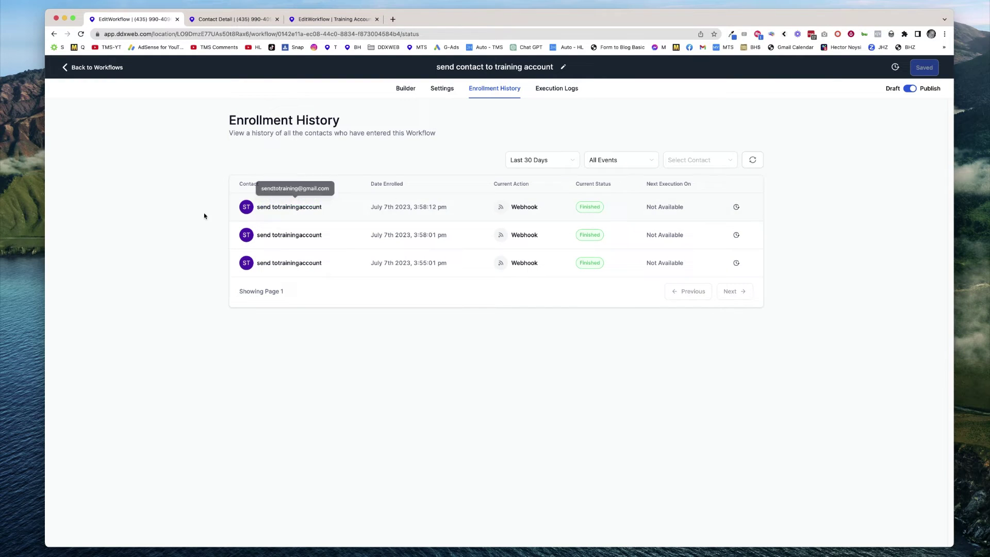
click(336, 21)
click(517, 204)
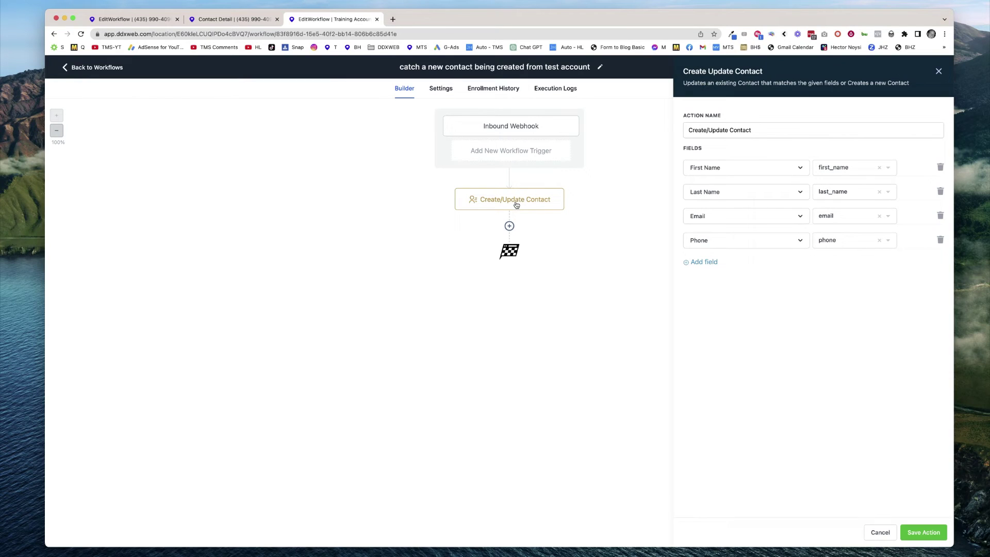
Set the Inbound Webhook trigger's mapping reference to the 17:58:13 request.
click(519, 128)
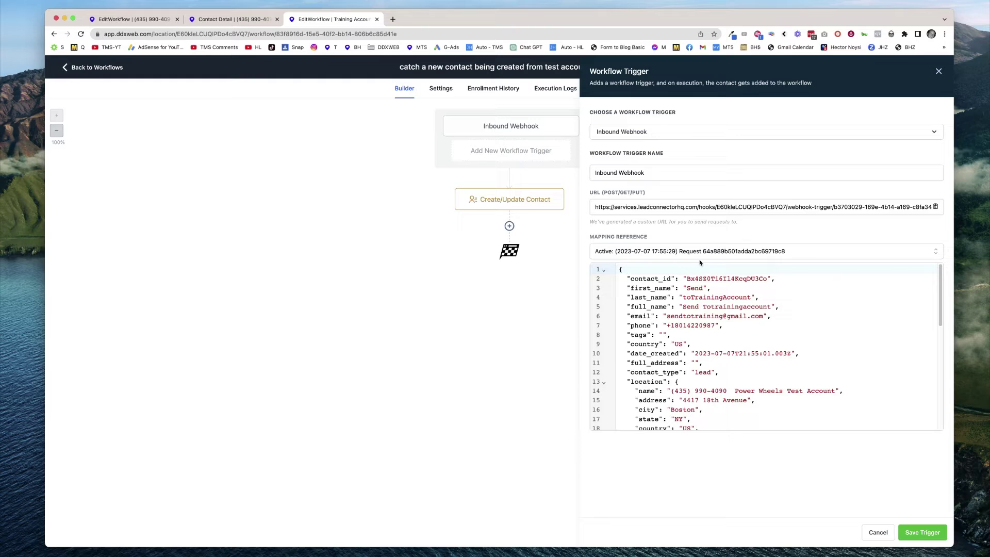
click(807, 253)
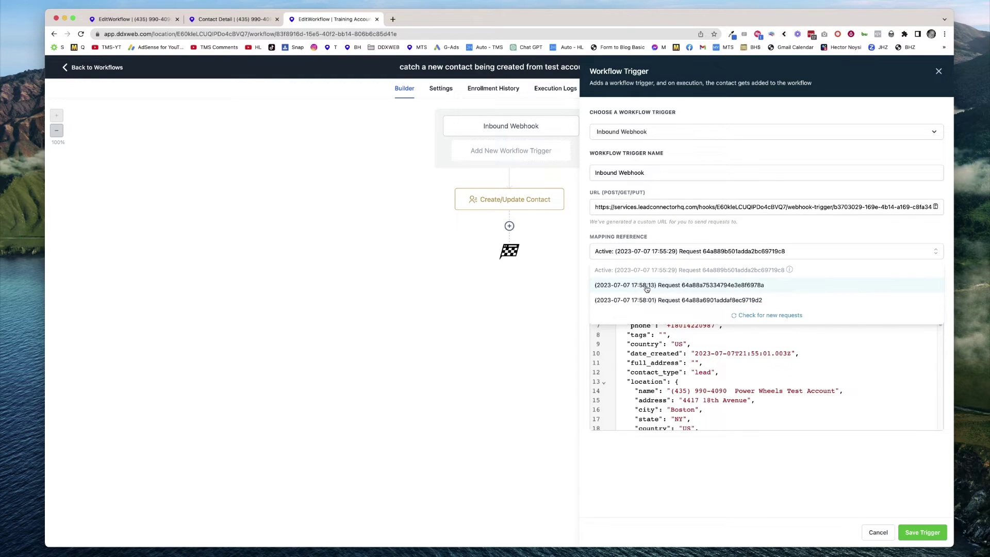
click(647, 288)
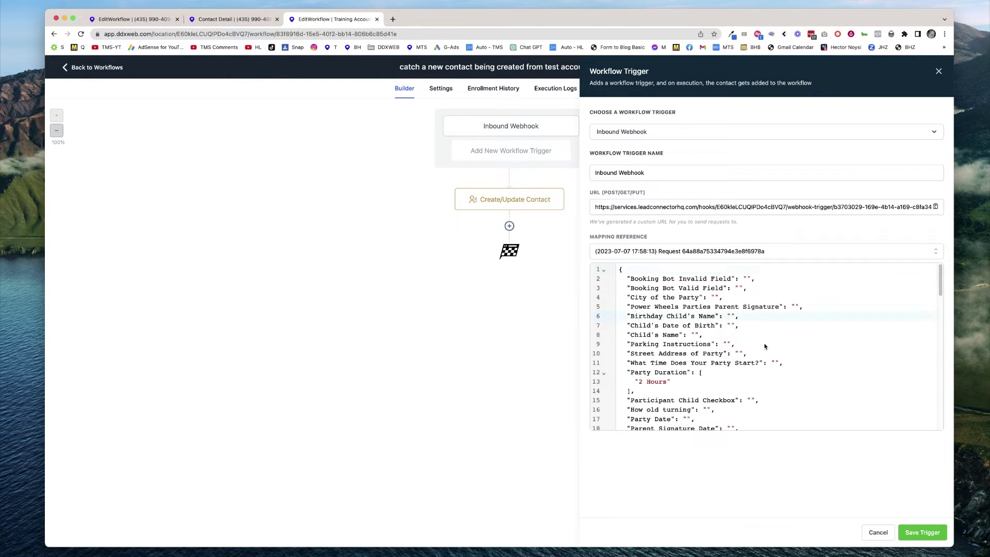
Inspect the webhook payload to confirm it carries tag1 and Party Duration 2 Hours.
scroll(702, 325, down, 10)
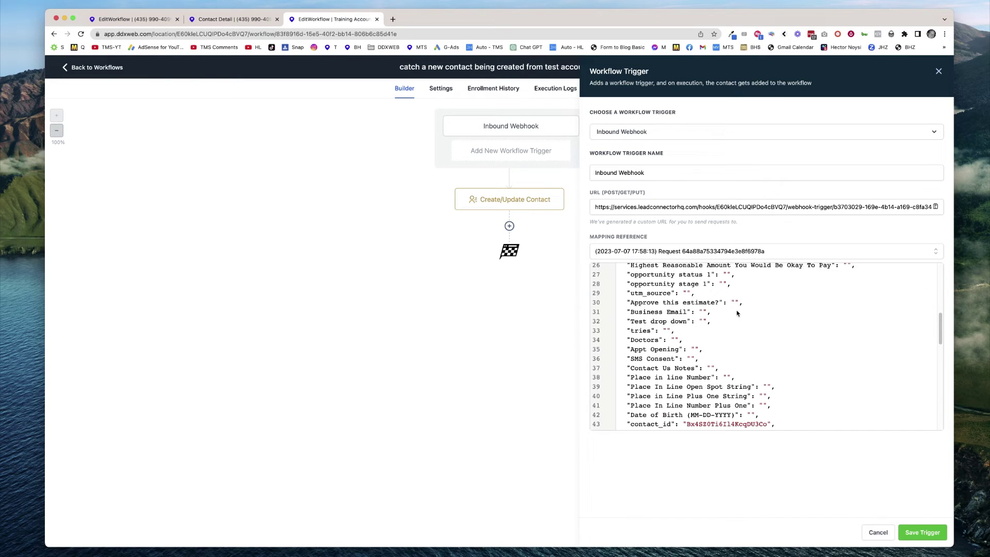
scroll(712, 318, down, 2)
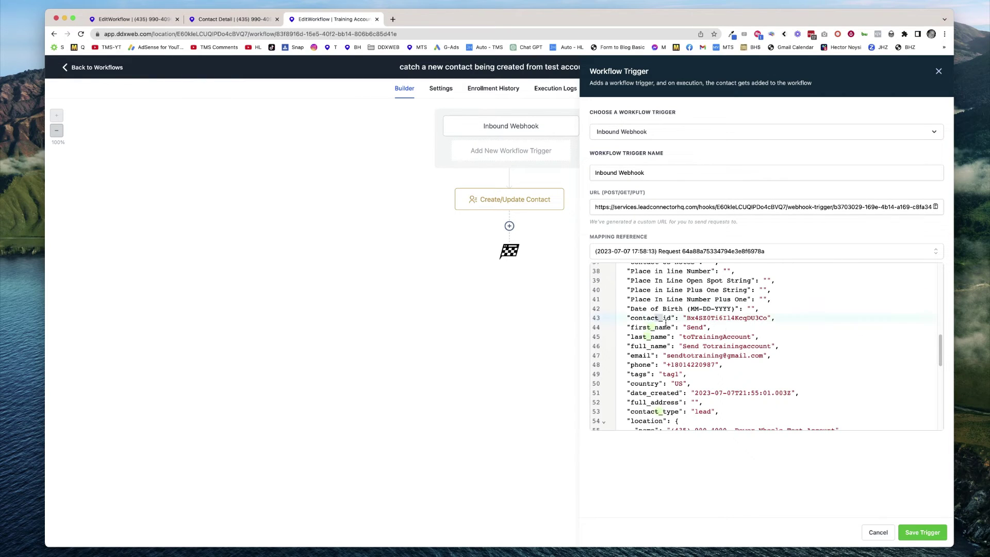
drag(666, 320, 690, 372)
double_click(667, 374)
scroll(811, 328, down, 2)
scroll(809, 329, down, 3)
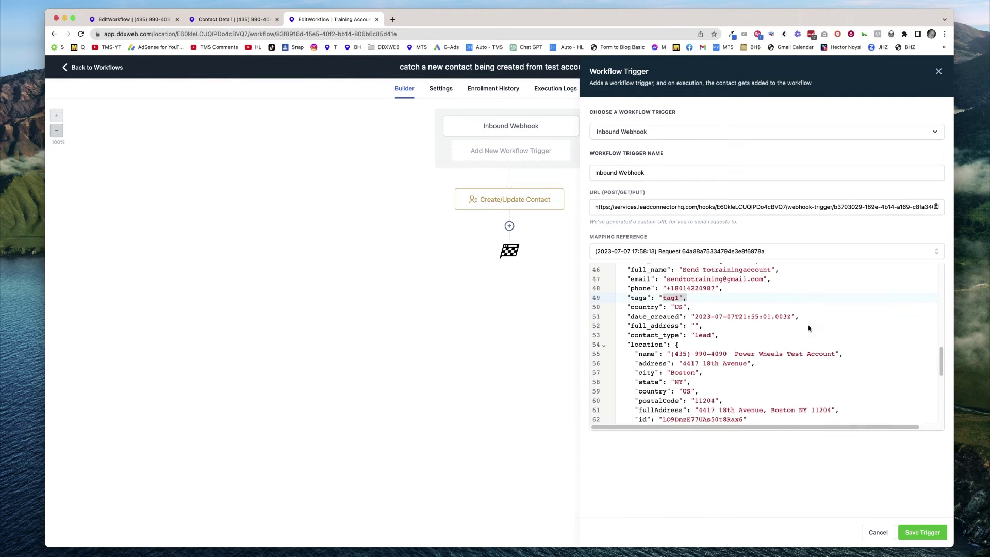
scroll(808, 330, down, 5)
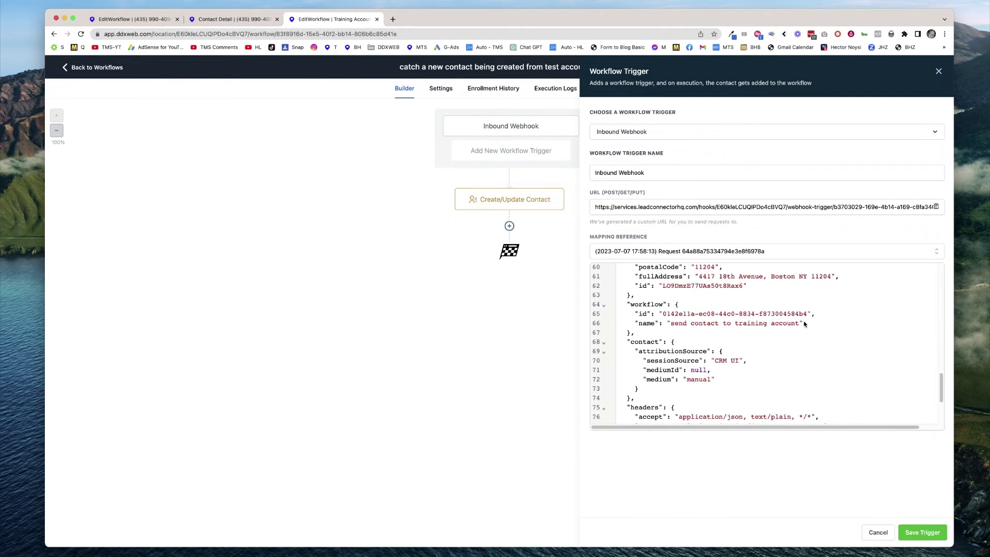
scroll(802, 330, down, 2)
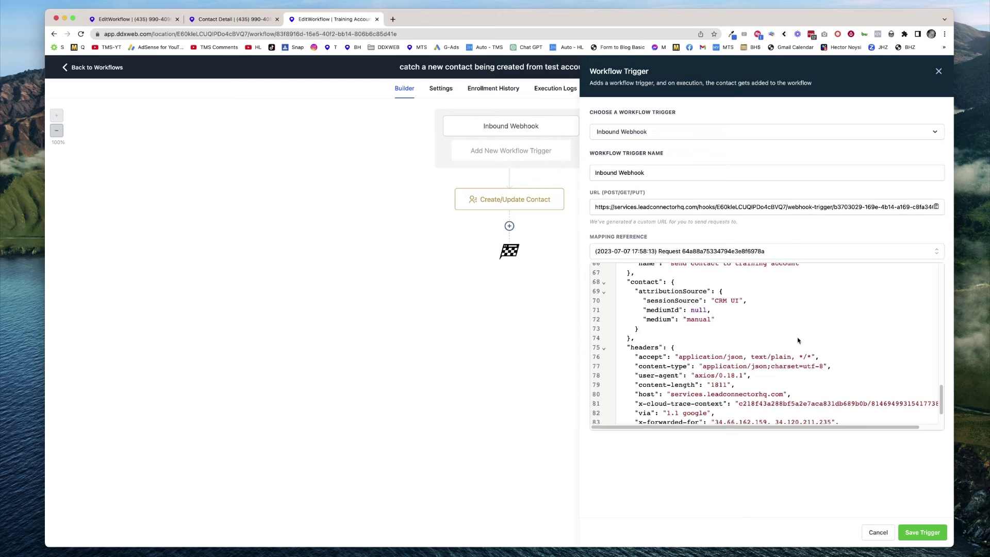
scroll(798, 341, up, 6)
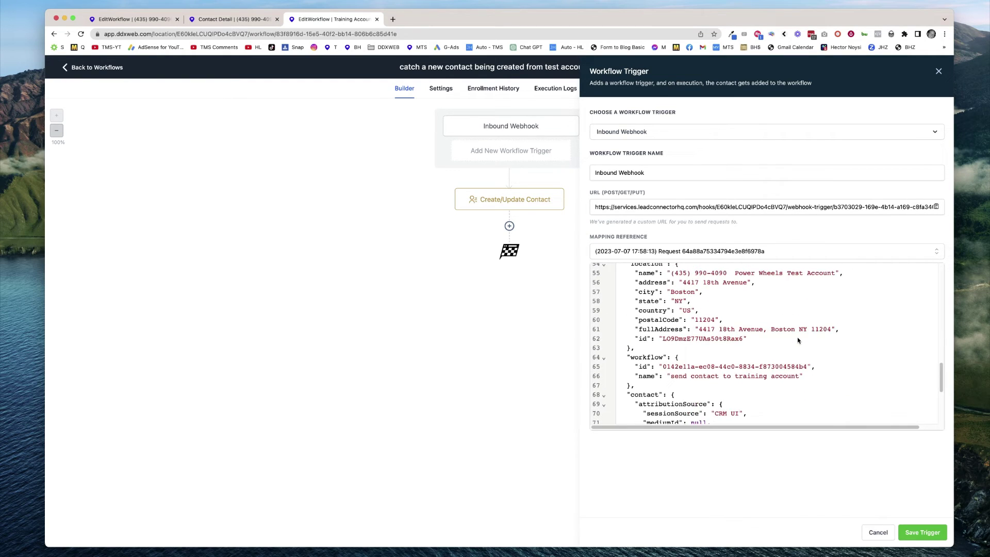
scroll(797, 340, up, 9)
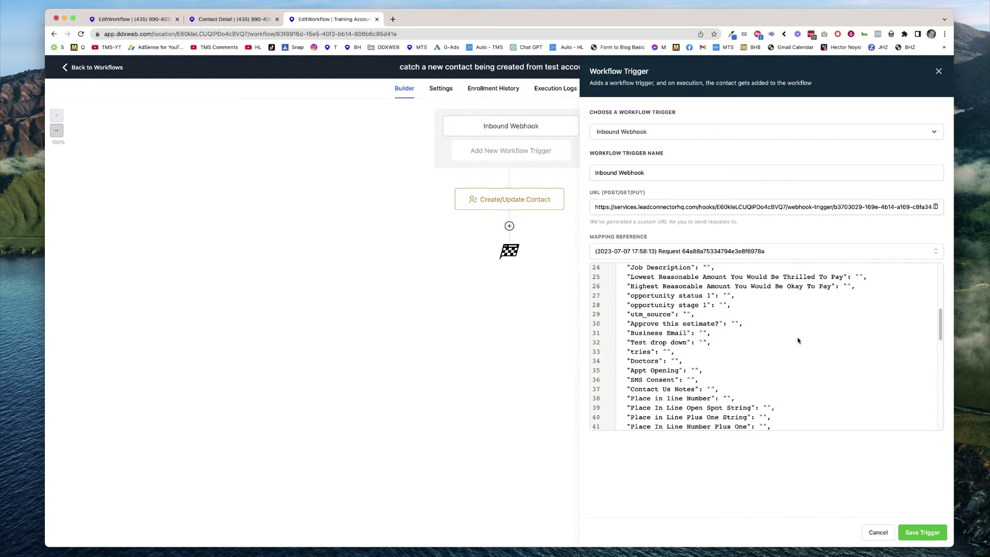
scroll(798, 340, up, 4)
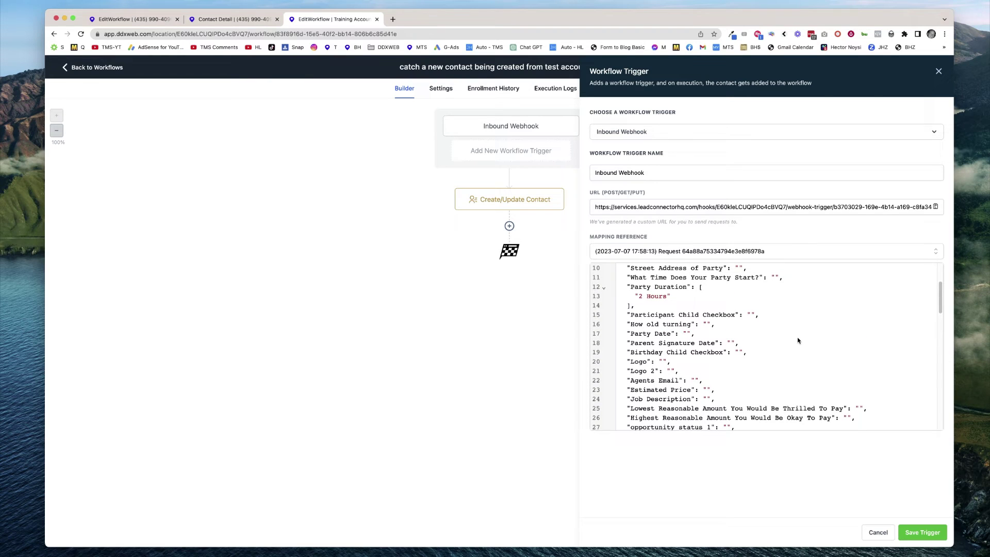
drag(640, 293, 670, 296)
Save the webhook trigger and map 'Enter your main website URL' to Party Duration.
click(919, 534)
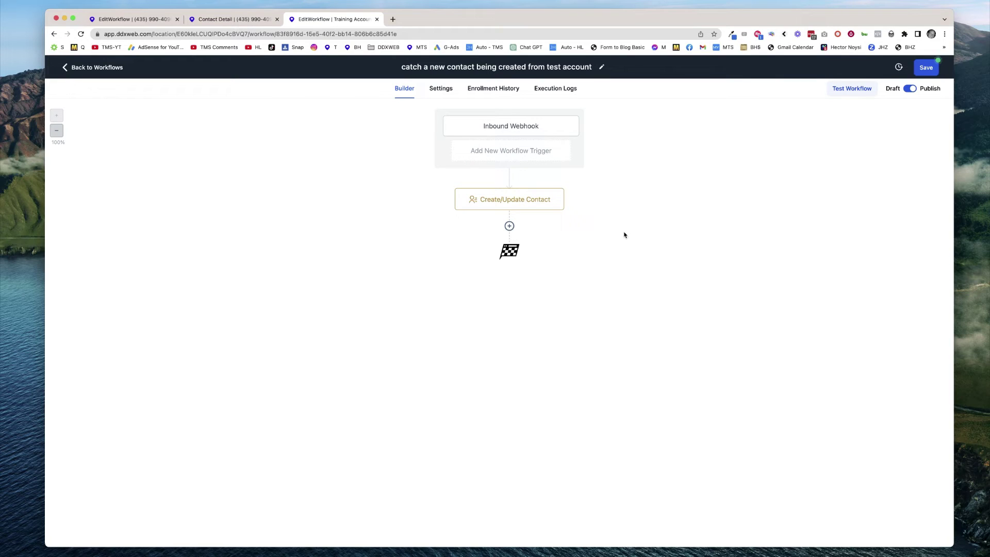
click(533, 203)
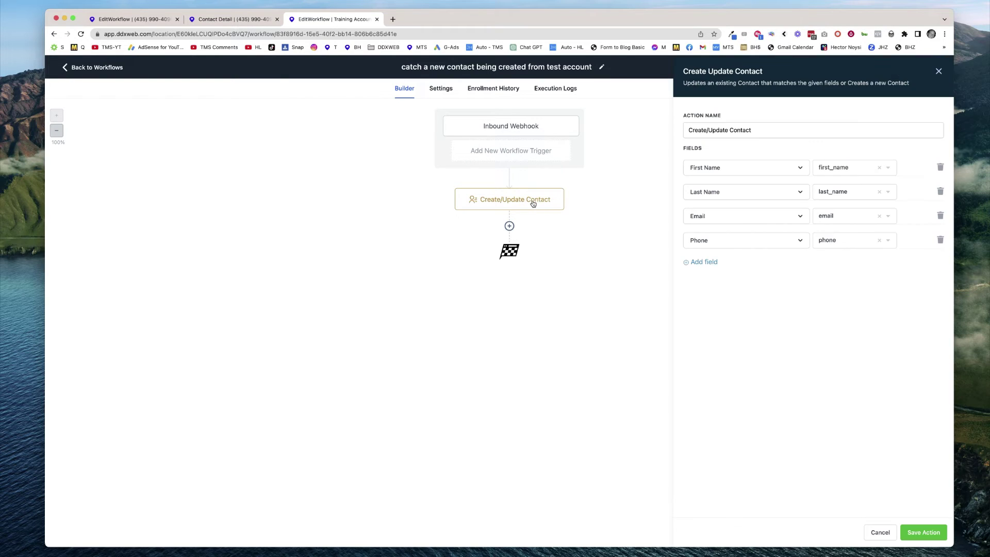
click(711, 264)
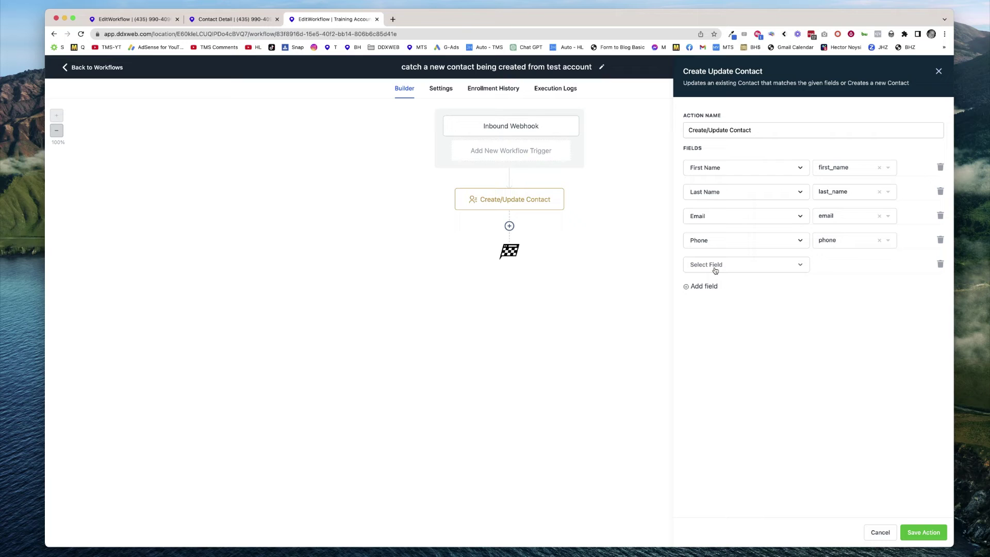
click(715, 270)
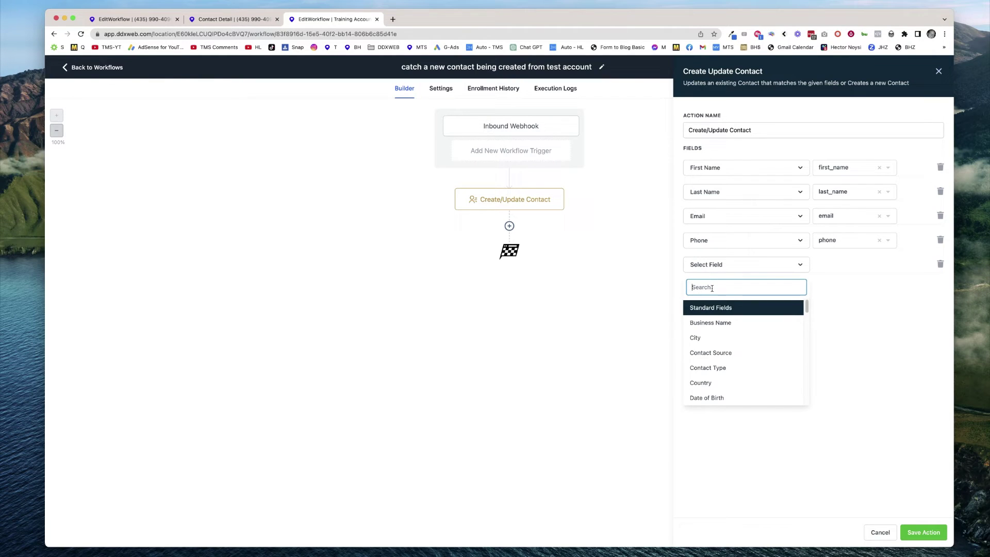
text(pho)
key(BackSpace)
key(BackSpace)
key(BackSpace)
scroll(744, 335, down, 10)
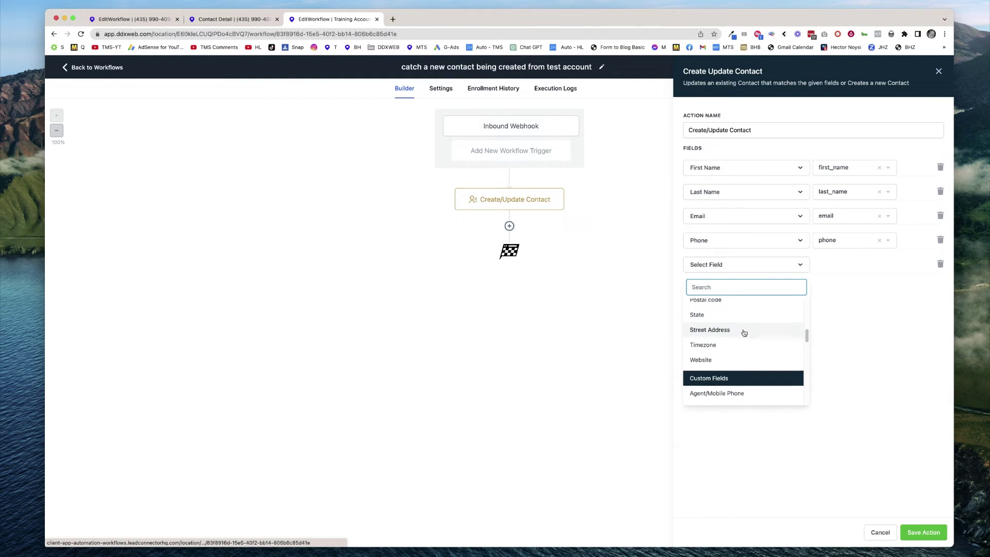
scroll(743, 337, down, 3)
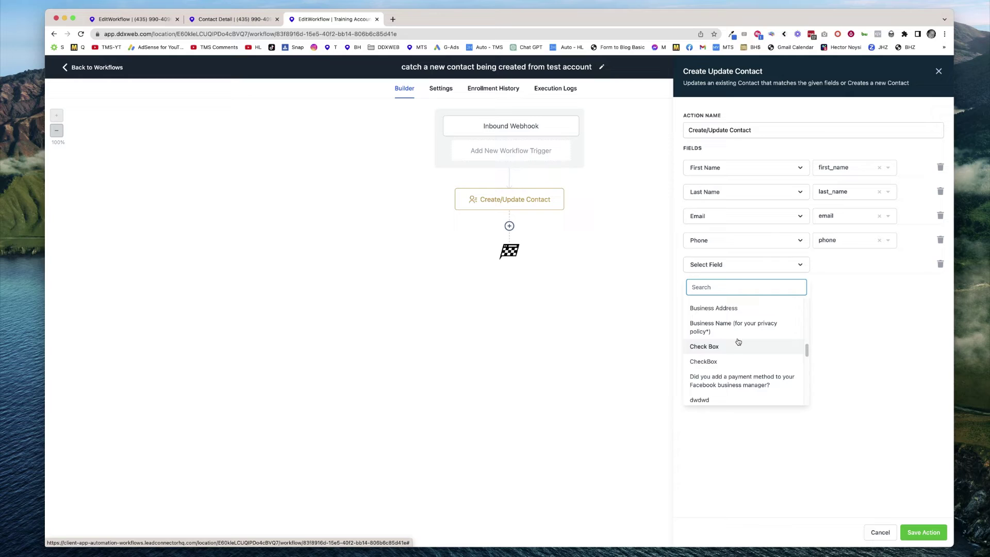
scroll(739, 342, down, 2)
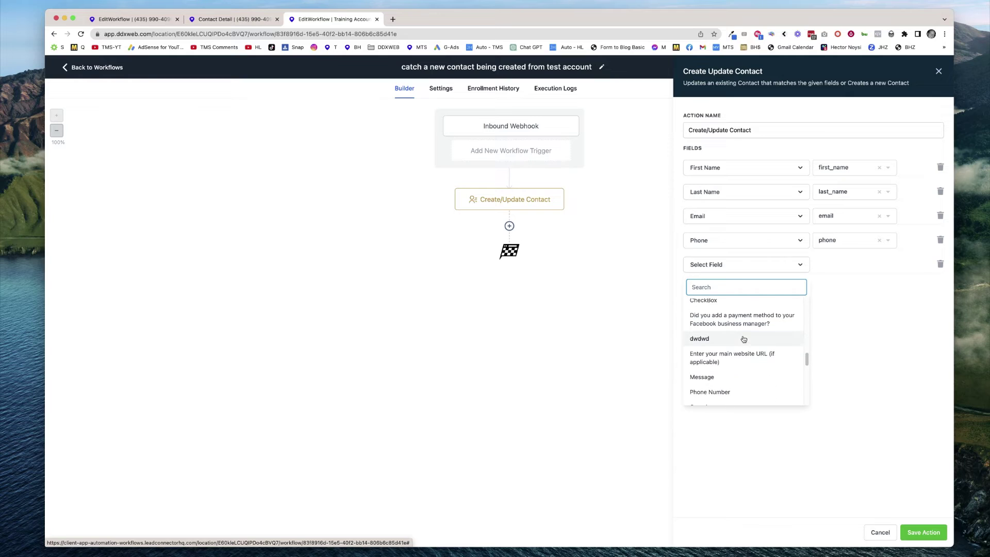
click(714, 353)
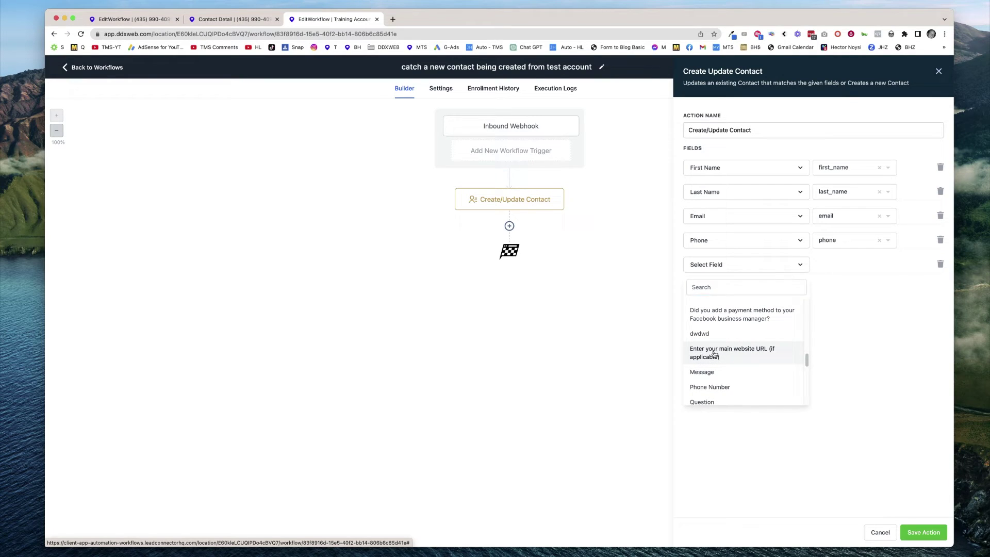
click(853, 268)
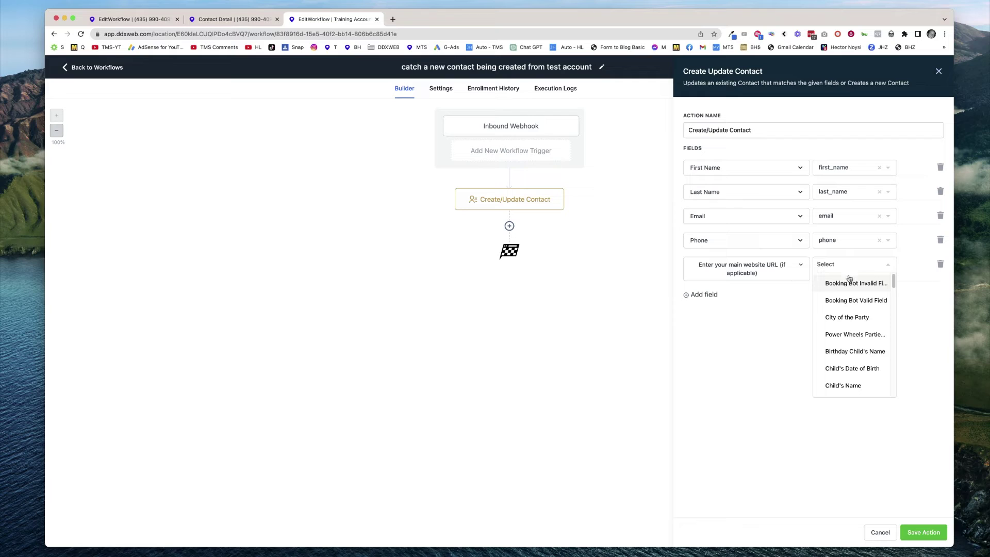
text(par)
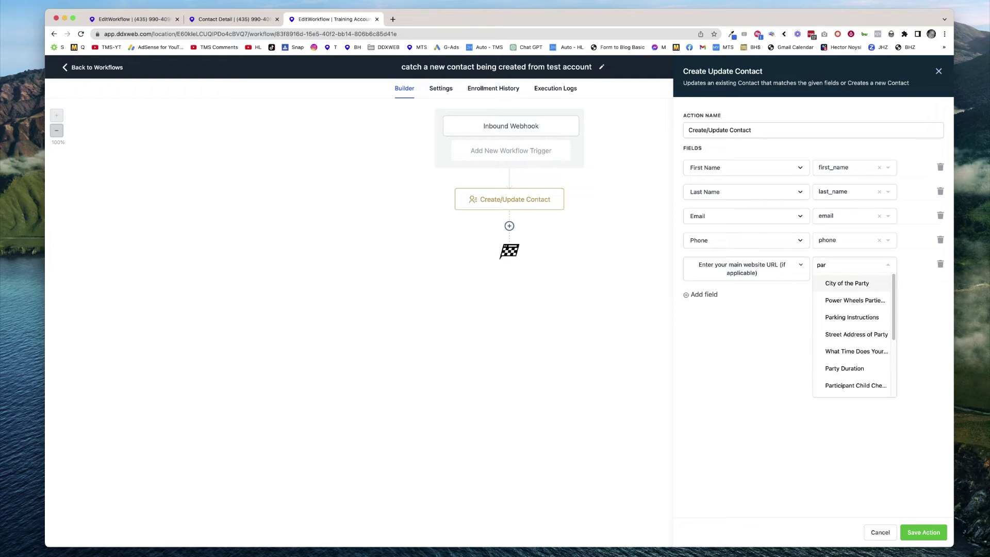
text(ty du)
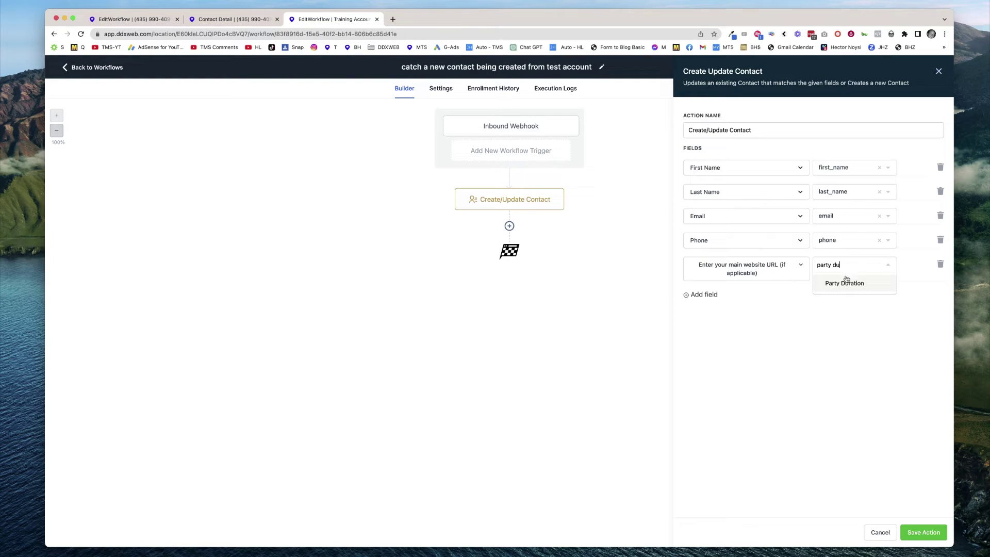
click(846, 282)
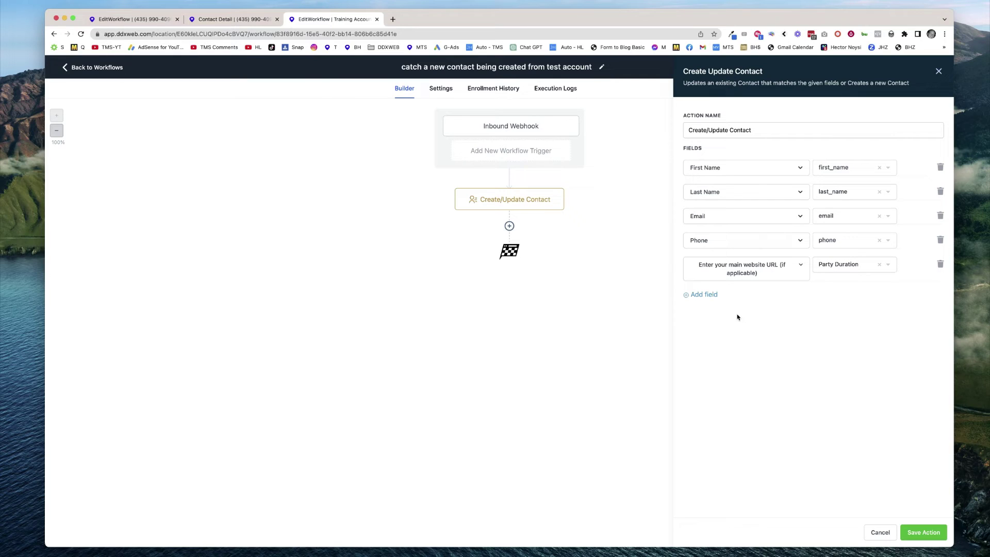
Add a Question field mapped to tags, then save the action and the workflow.
click(709, 301)
click(716, 299)
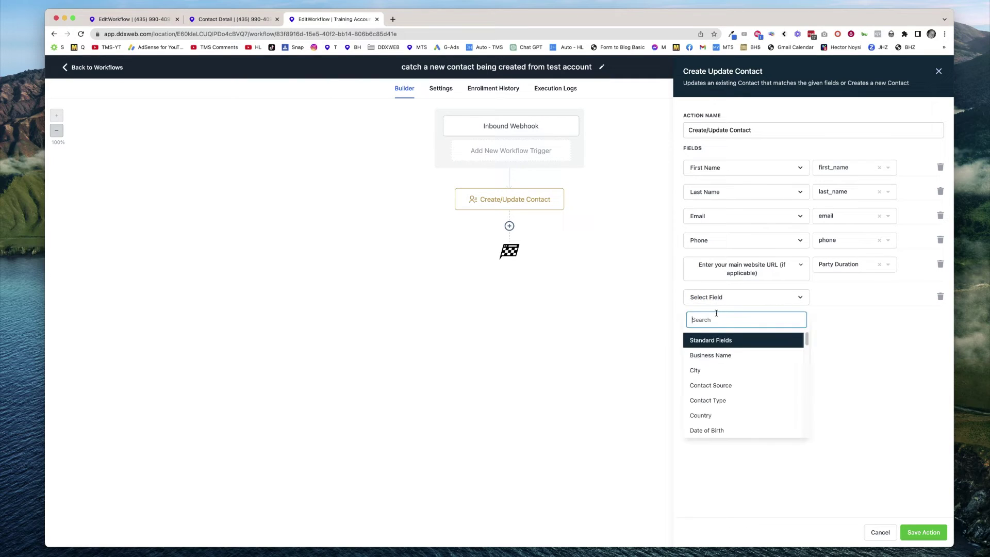
text(tags)
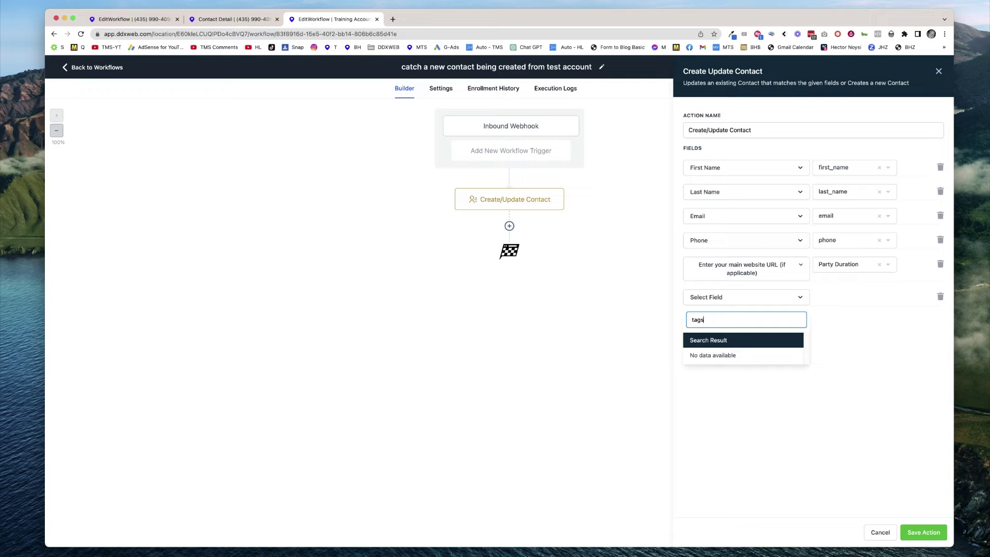
key(super+a)
key(BackSpace)
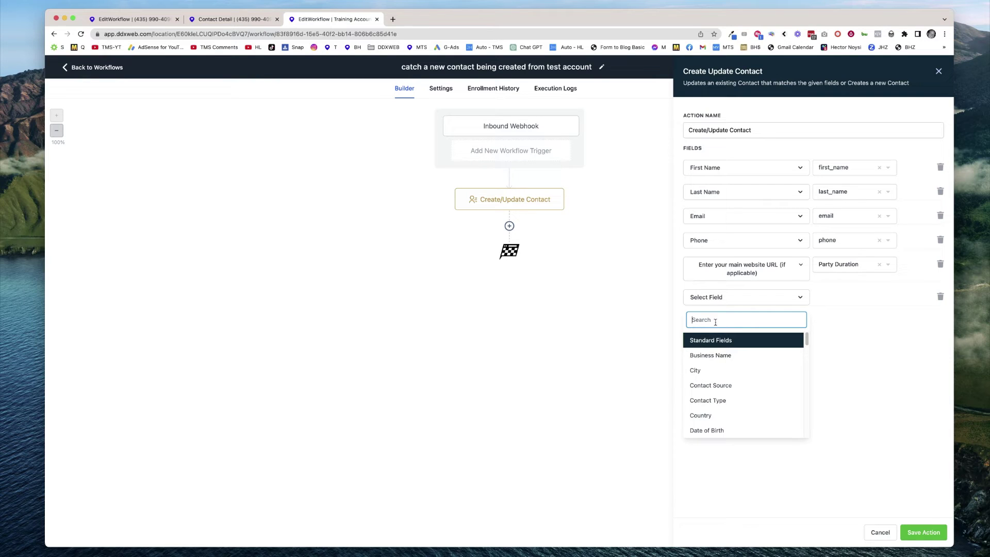
scroll(732, 367, down, 2)
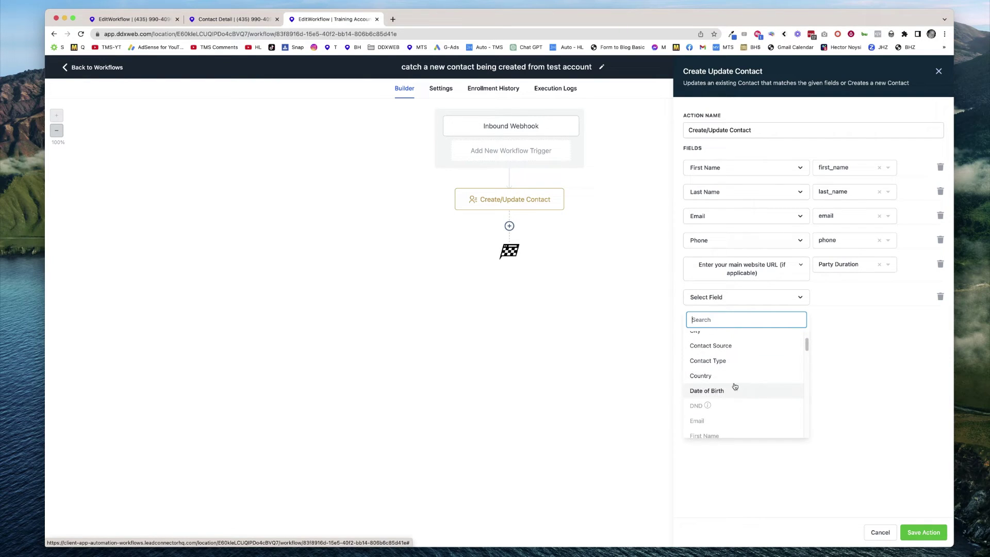
scroll(735, 386, down, 5)
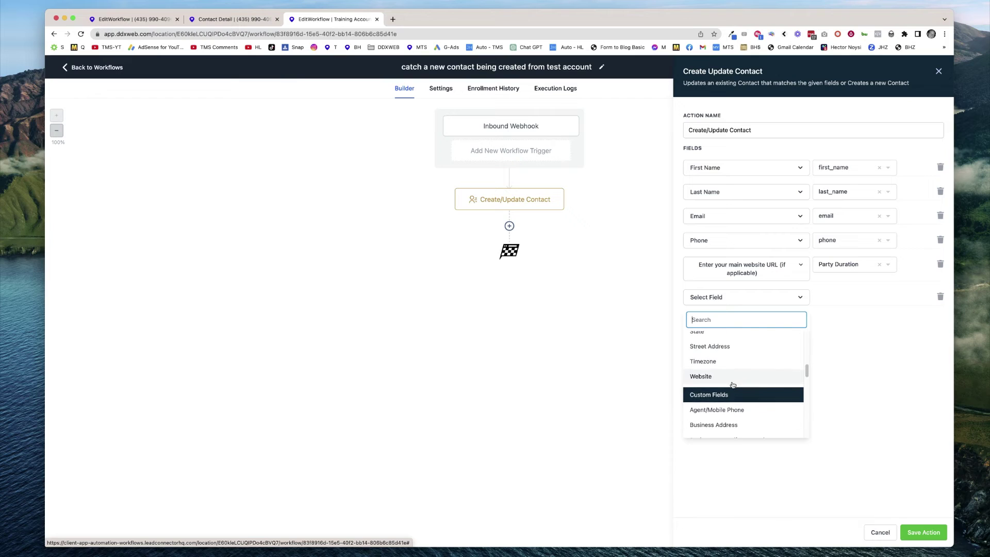
scroll(735, 390, down, 5)
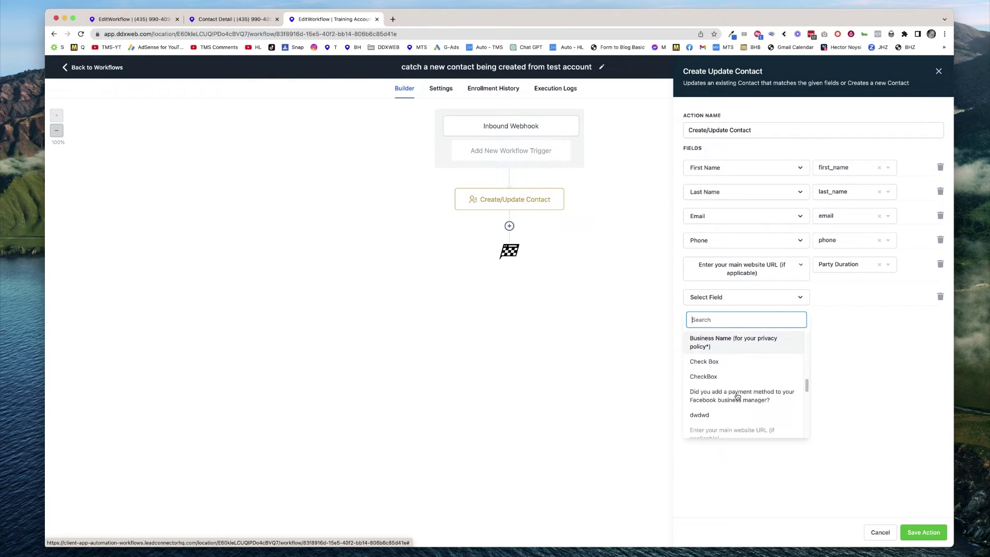
scroll(737, 394, down, 5)
click(715, 378)
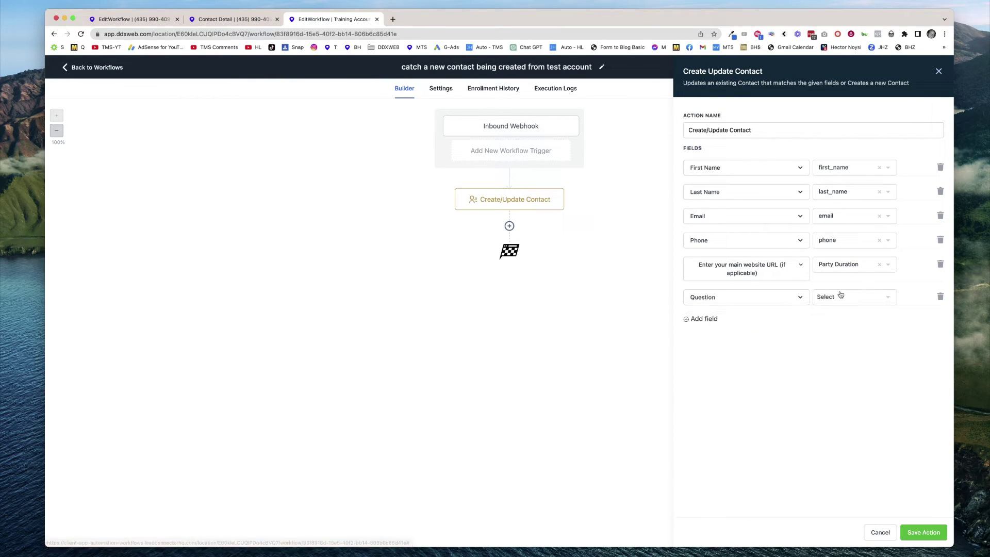
click(840, 296)
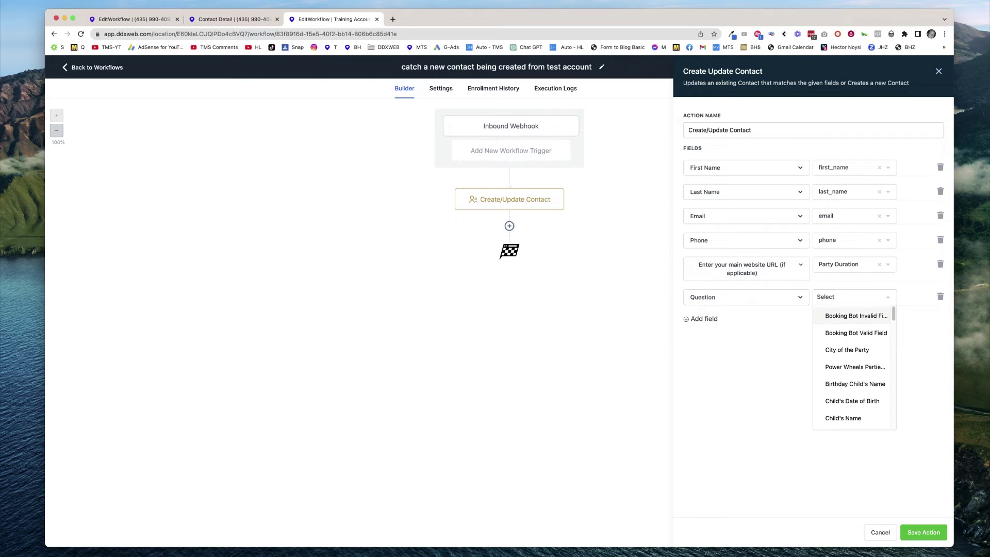
text(tags)
click(831, 317)
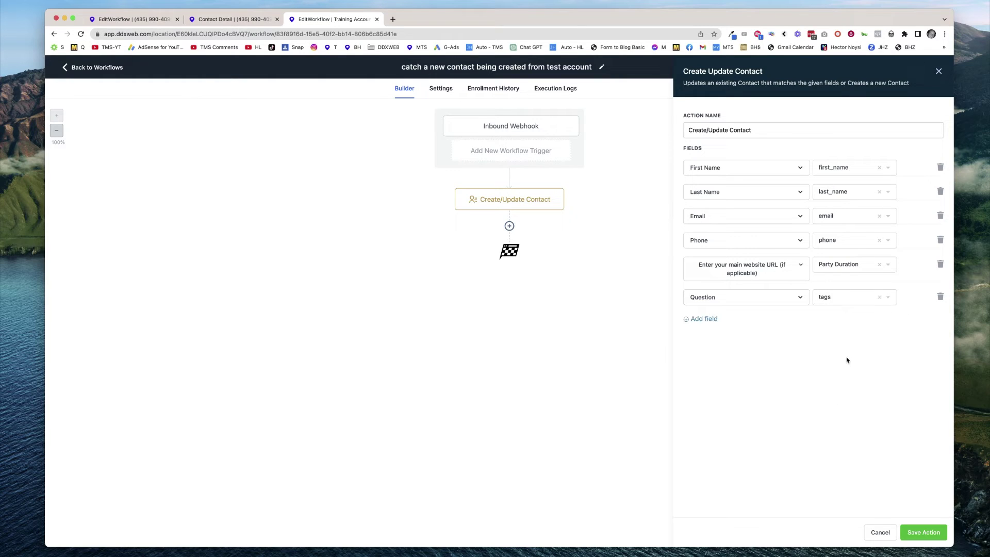
click(925, 531)
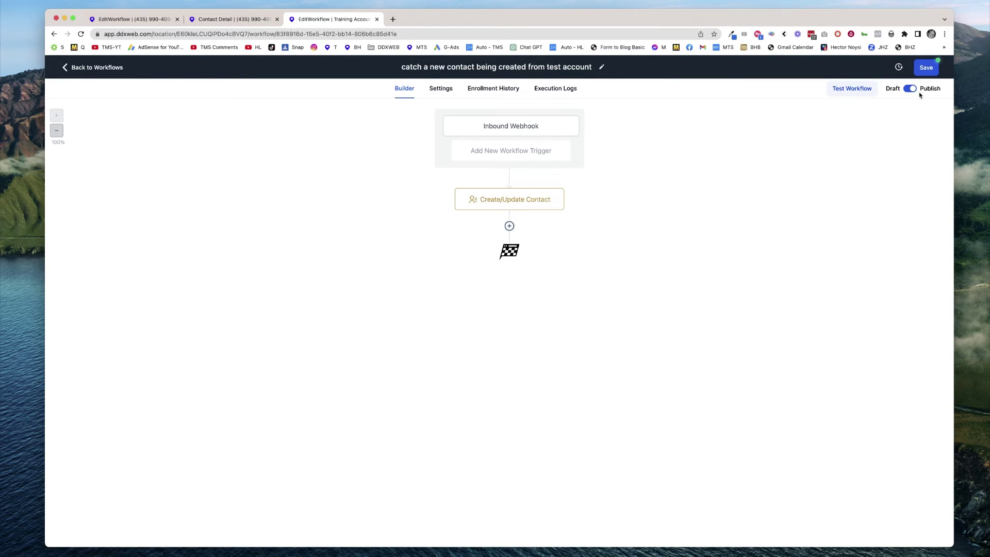
click(928, 70)
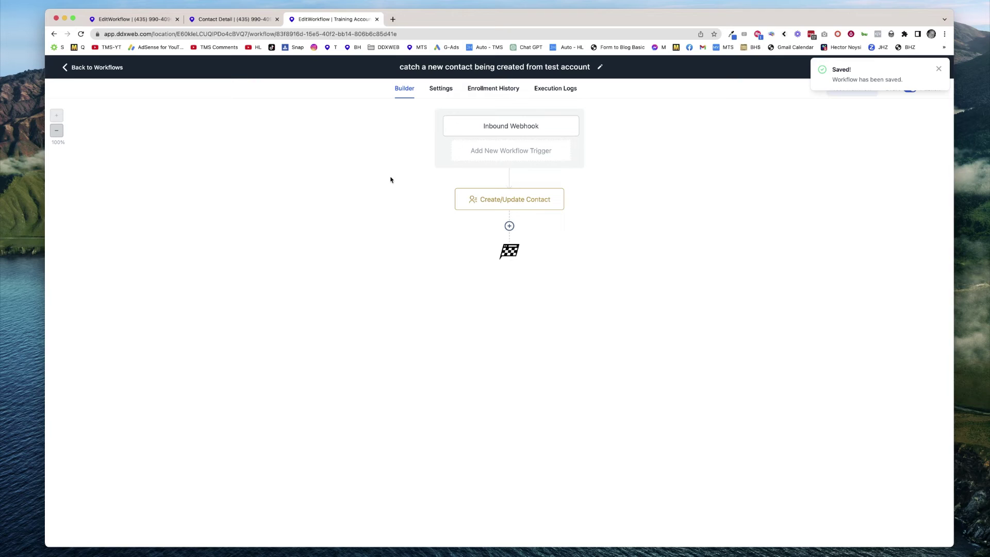
Open a contact from the contacts list and fill in its last name and e-mail.
click(149, 20)
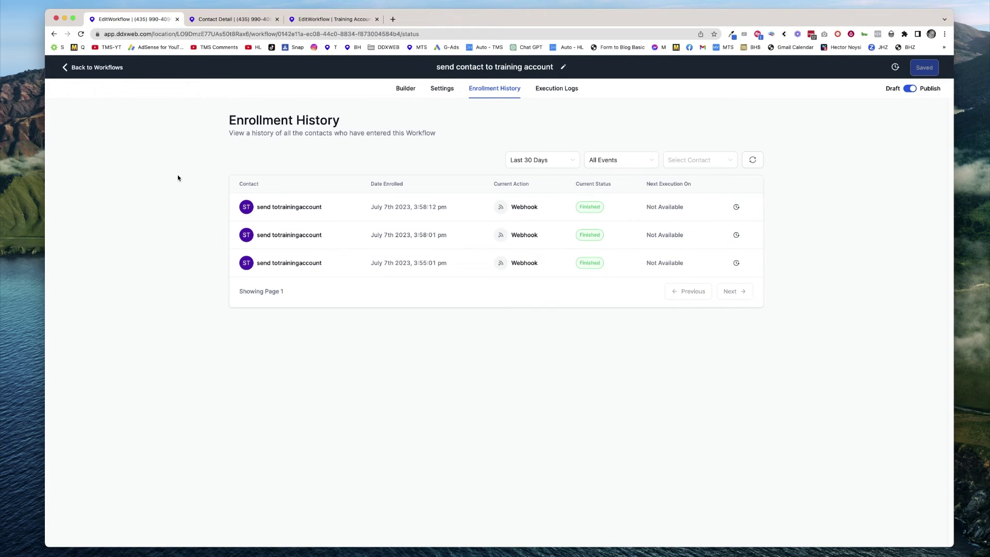
click(203, 22)
click(146, 123)
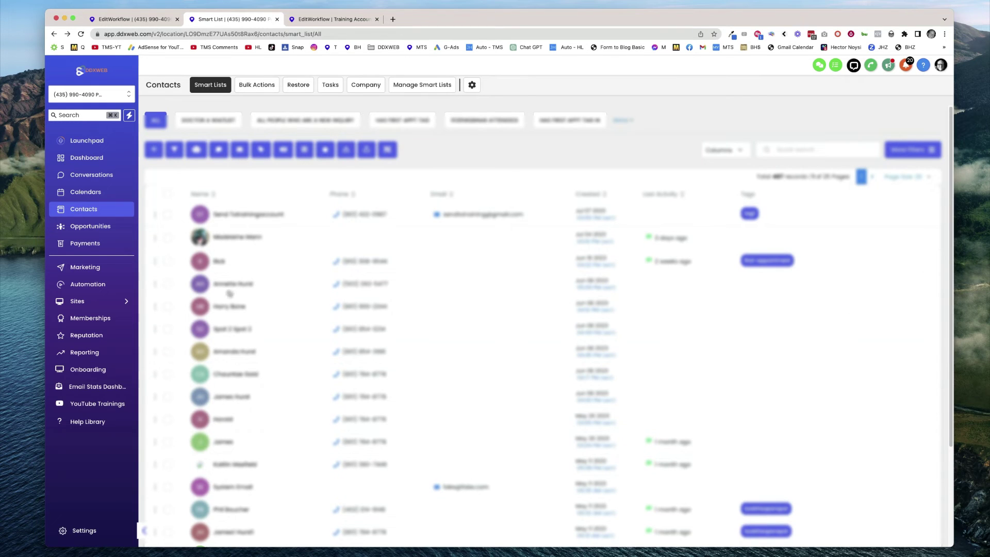
click(220, 262)
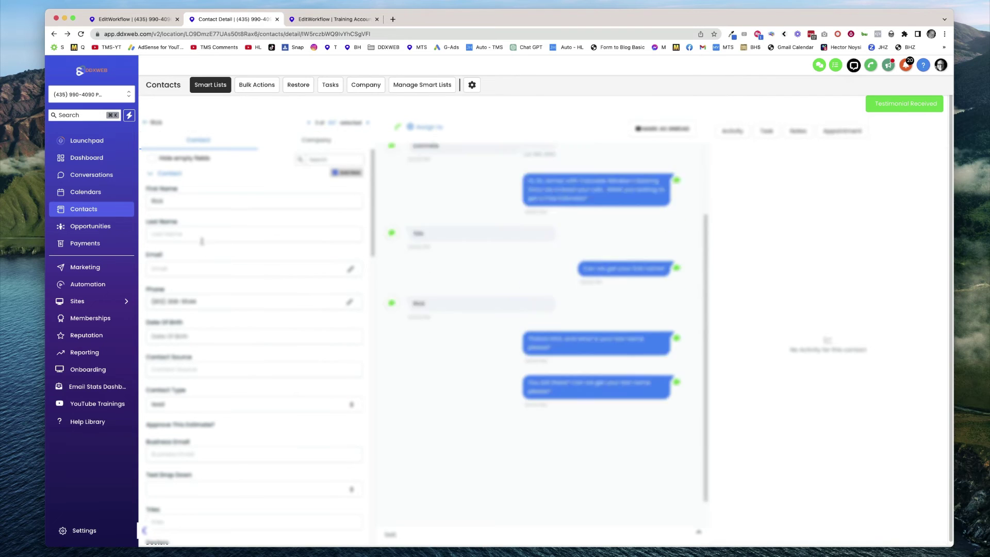
click(201, 237)
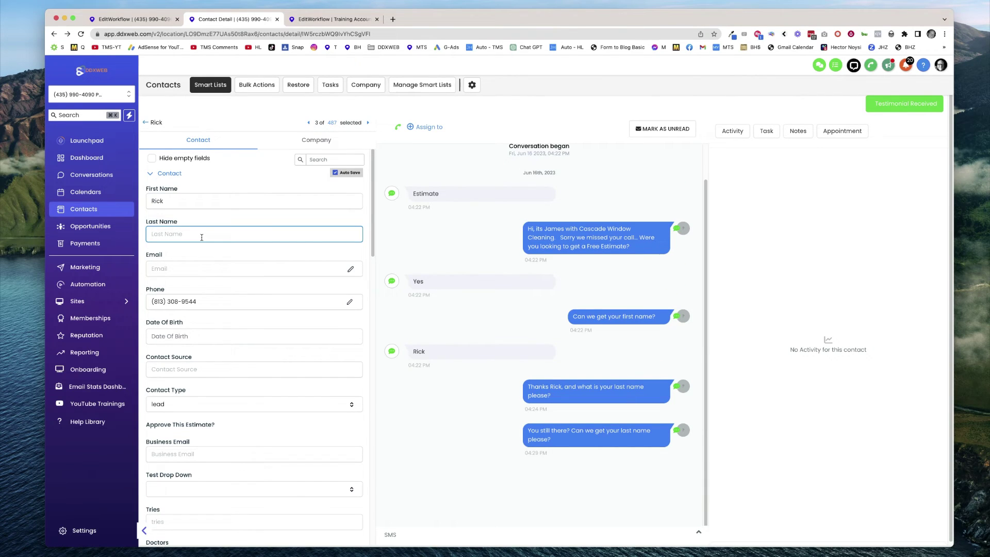
text(Hurst)
click(226, 275)
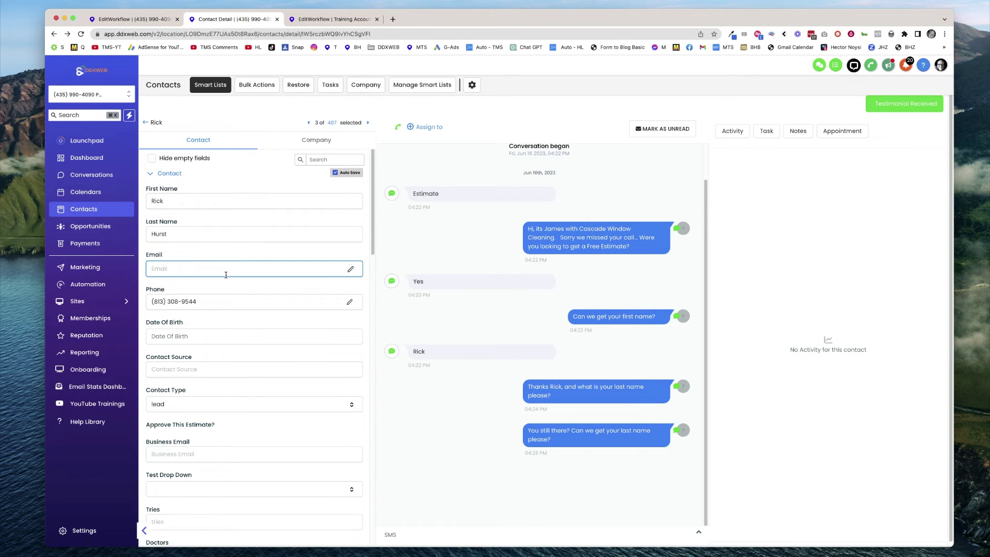
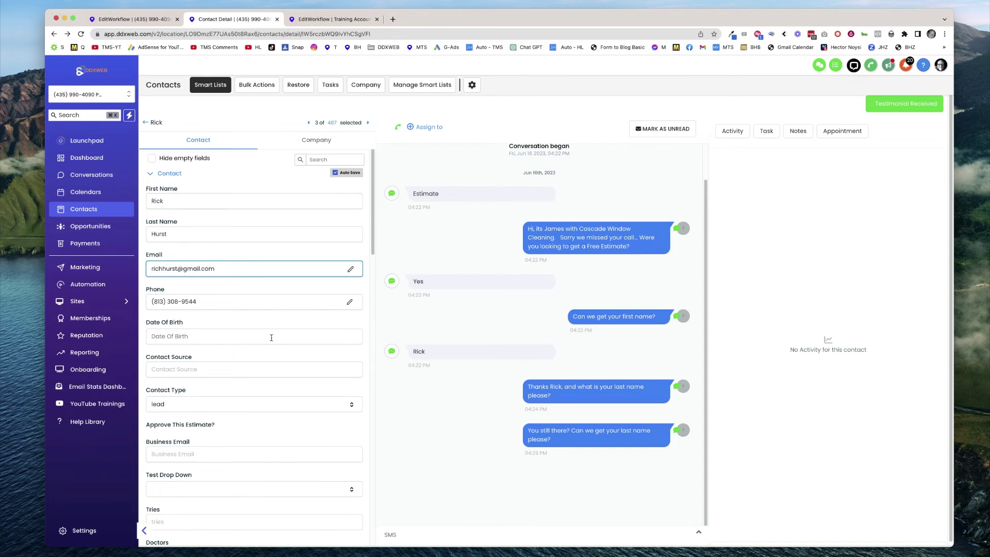
Set the contact's Party Duration to 2 Hours.
scroll(272, 338, down, 5)
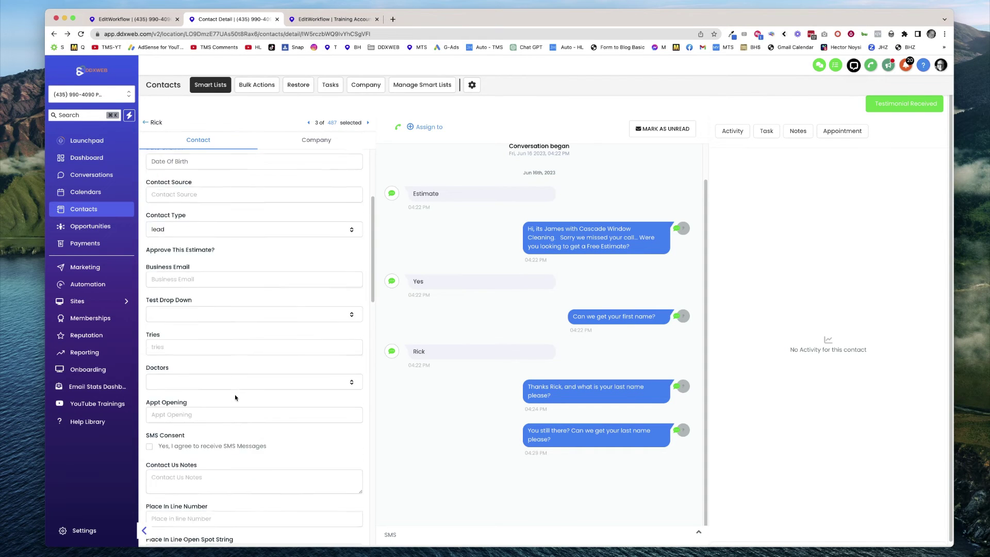
scroll(235, 398, down, 9)
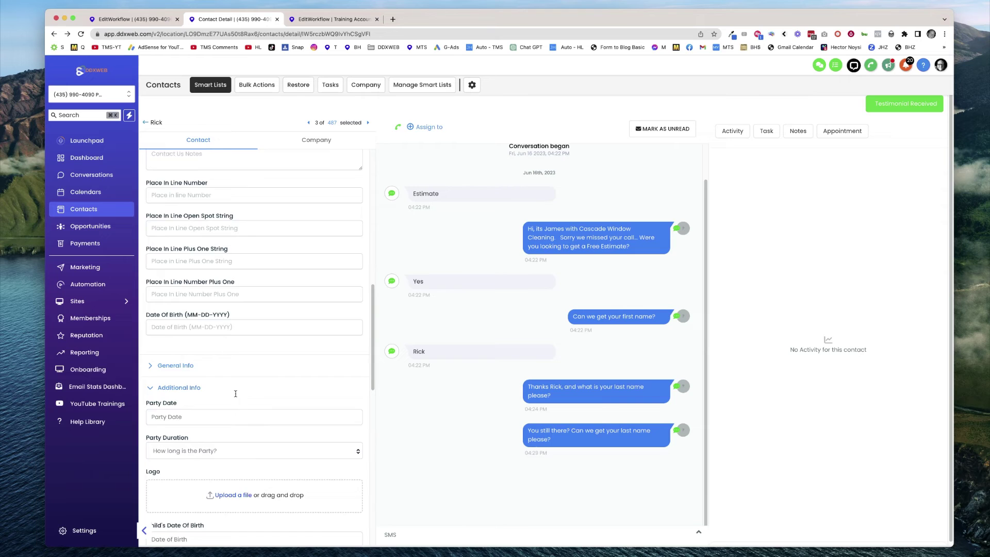
click(237, 437)
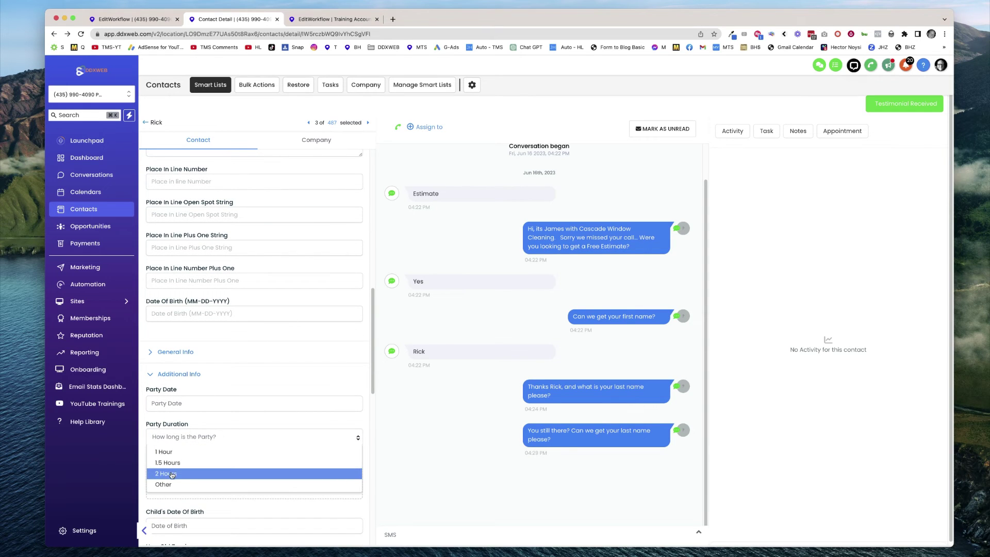
click(172, 474)
Add the 0126webinar tag to the contact and go back to the training workflow builder.
scroll(229, 408, down, 4)
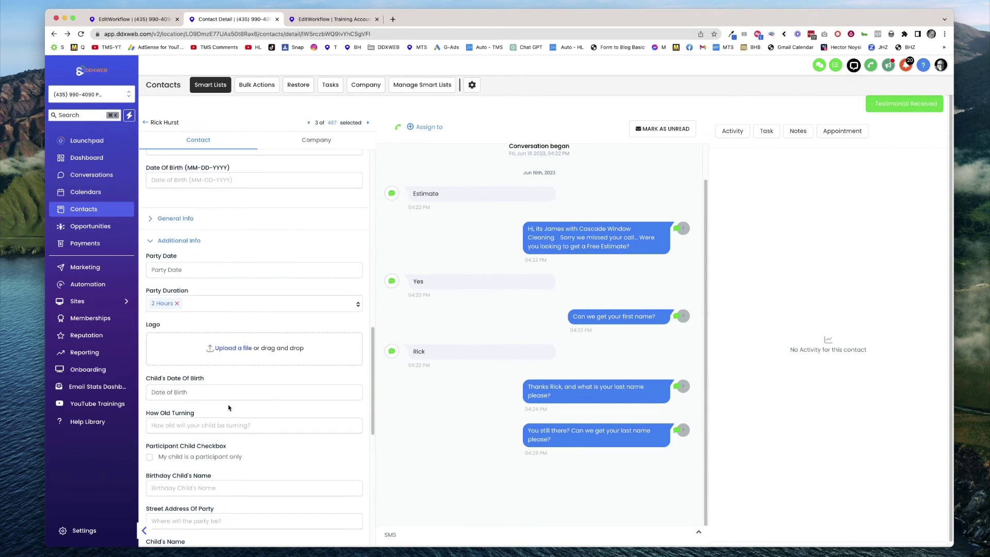
scroll(229, 408, down, 8)
scroll(225, 408, down, 7)
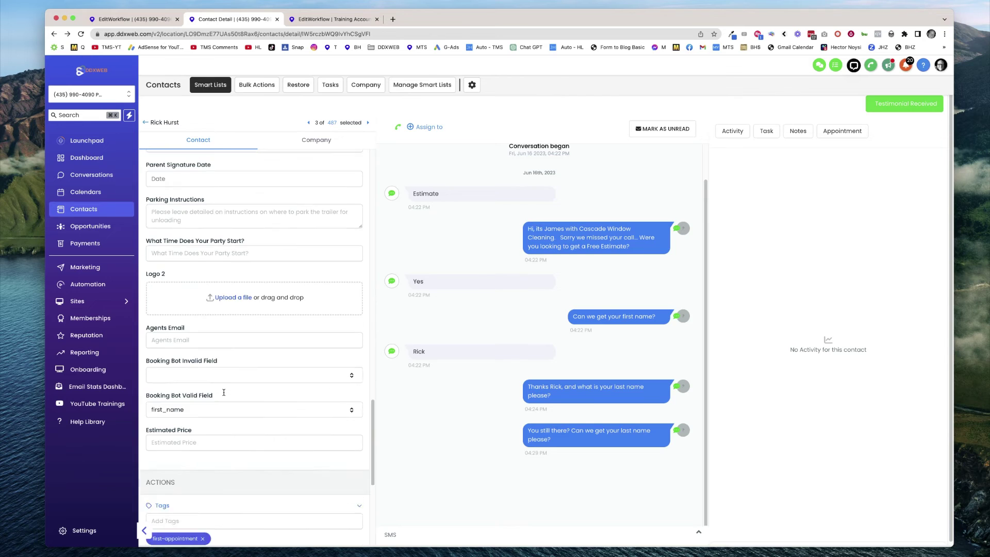
scroll(223, 393, down, 8)
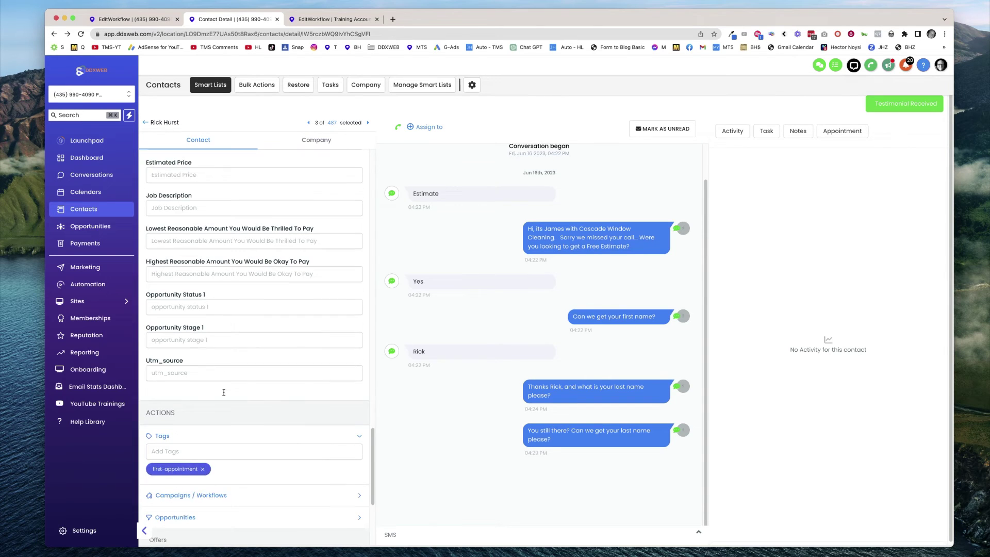
scroll(223, 392, down, 2)
click(185, 406)
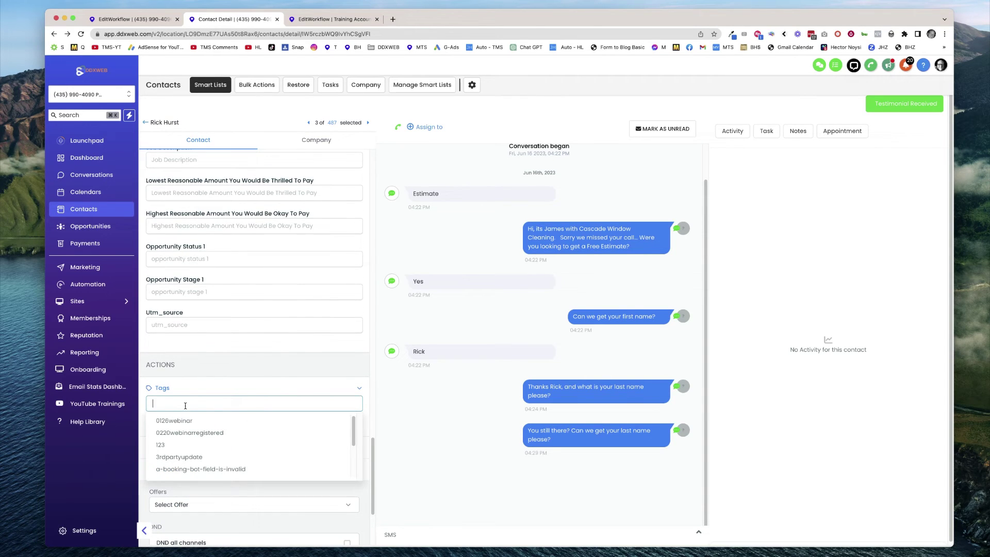
click(183, 422)
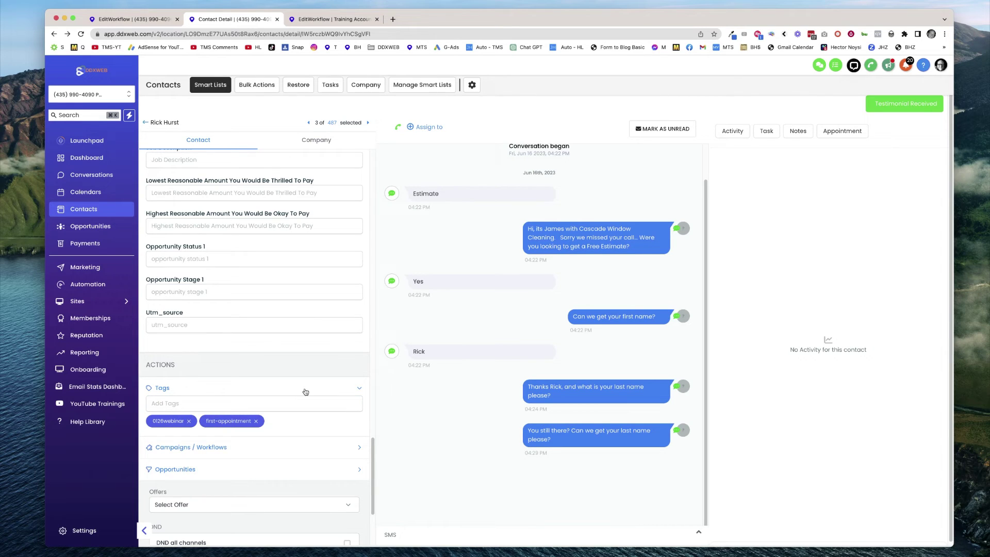
click(344, 20)
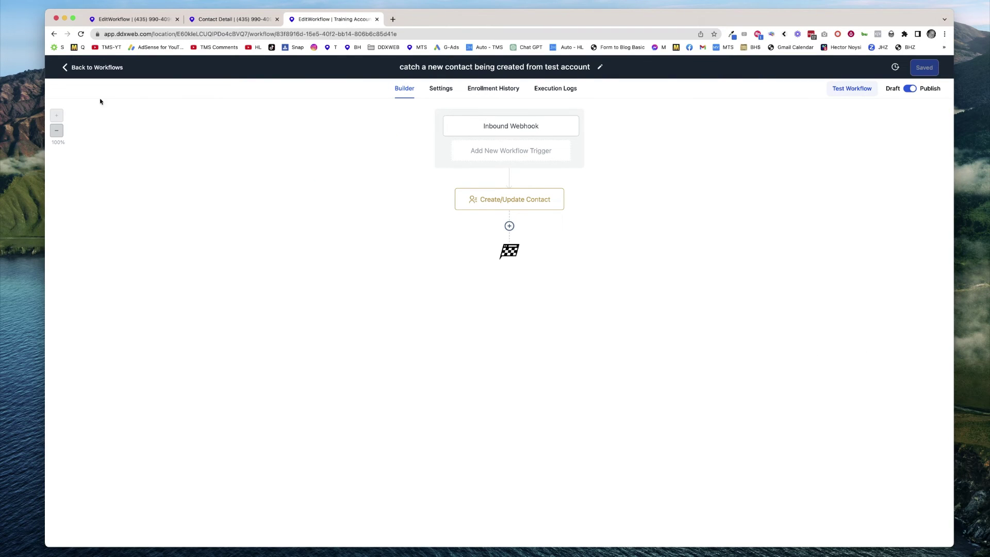
Duplicate the workflow tab and open the training account's copy of the contact.
right_click(357, 15)
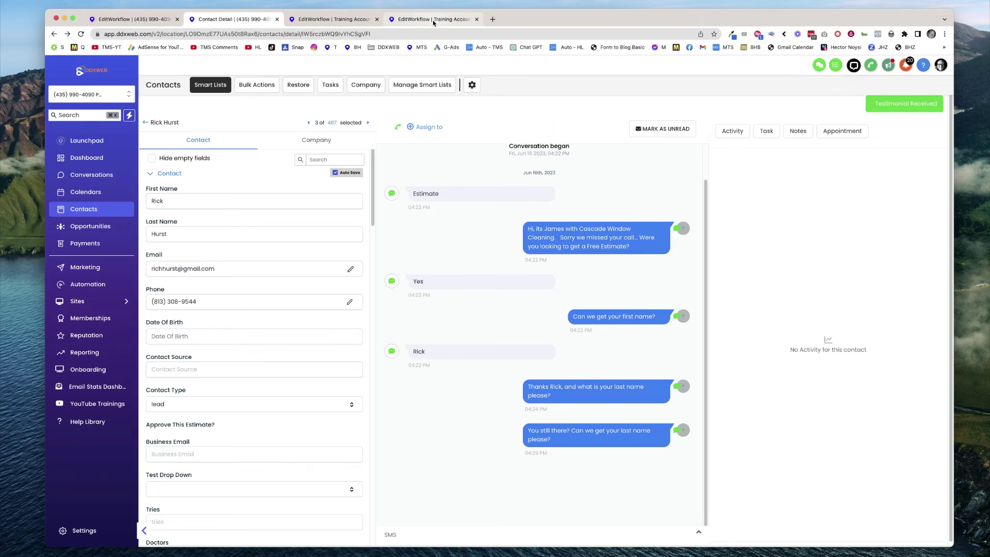
click(434, 20)
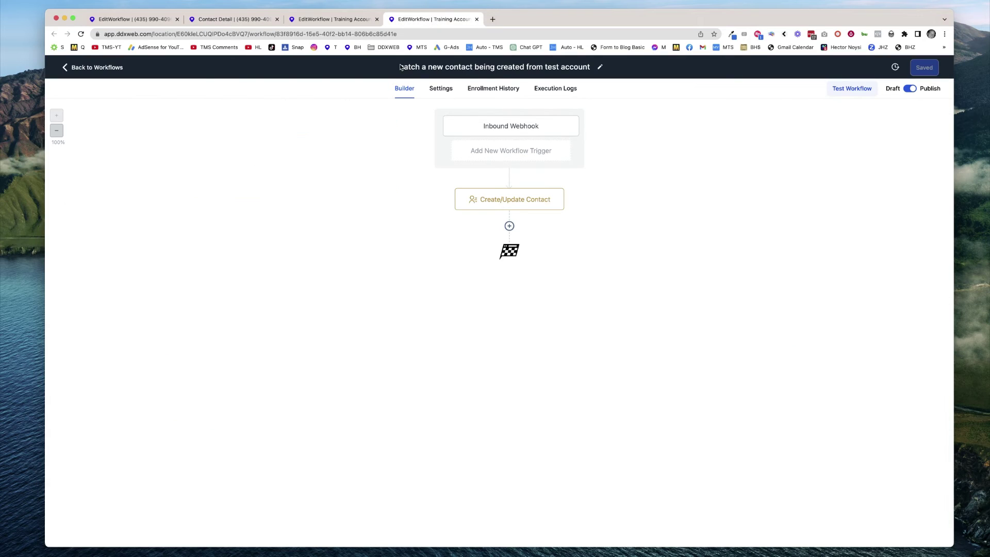
click(104, 72)
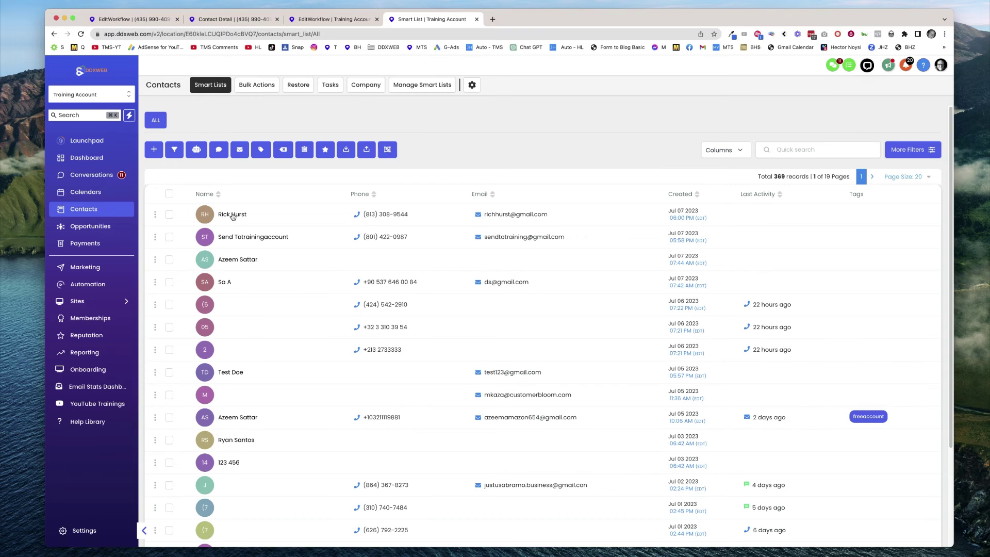
click(232, 215)
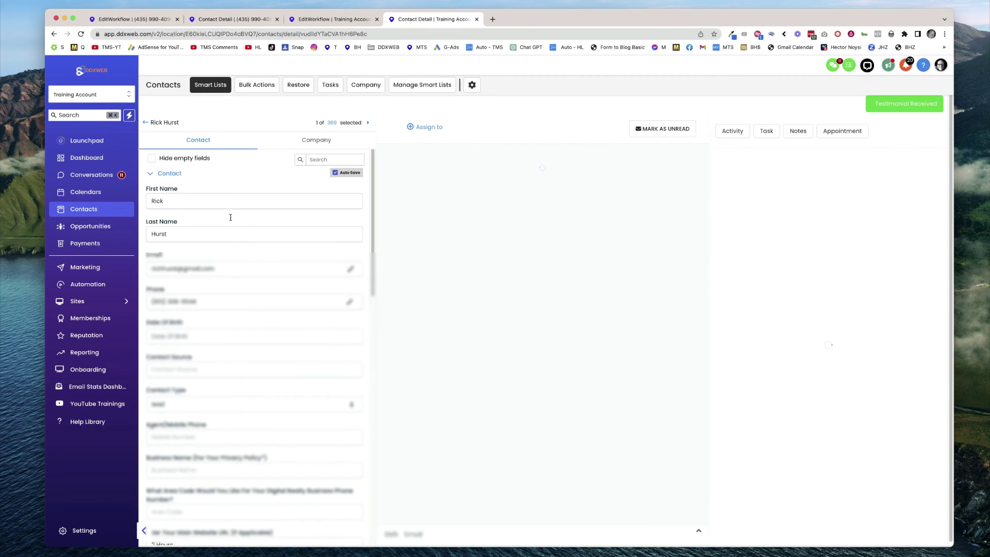
Verify the website URL field shows 2 Hours and tags are missing, then return to the builder.
drag(163, 269, 214, 269)
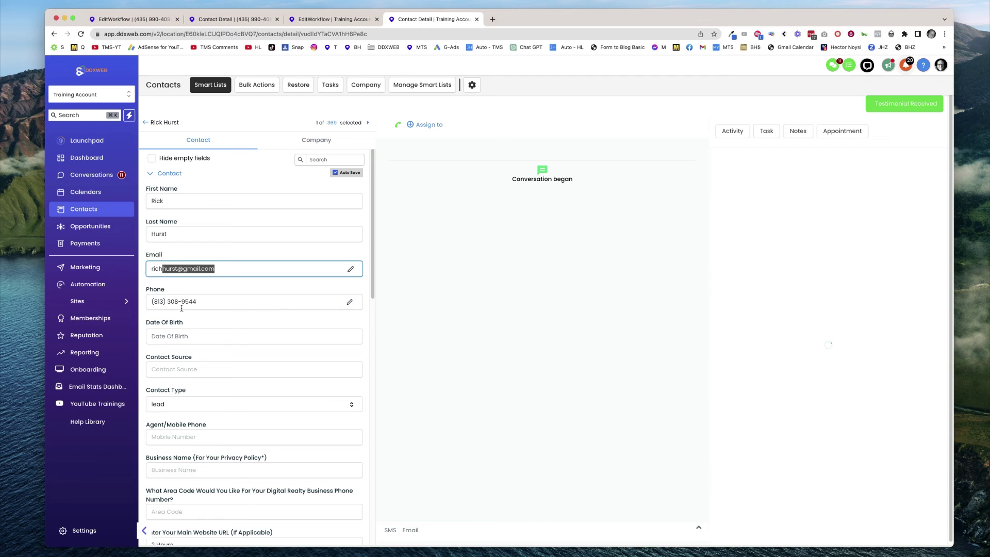
scroll(285, 311, down, 3)
scroll(285, 311, down, 2)
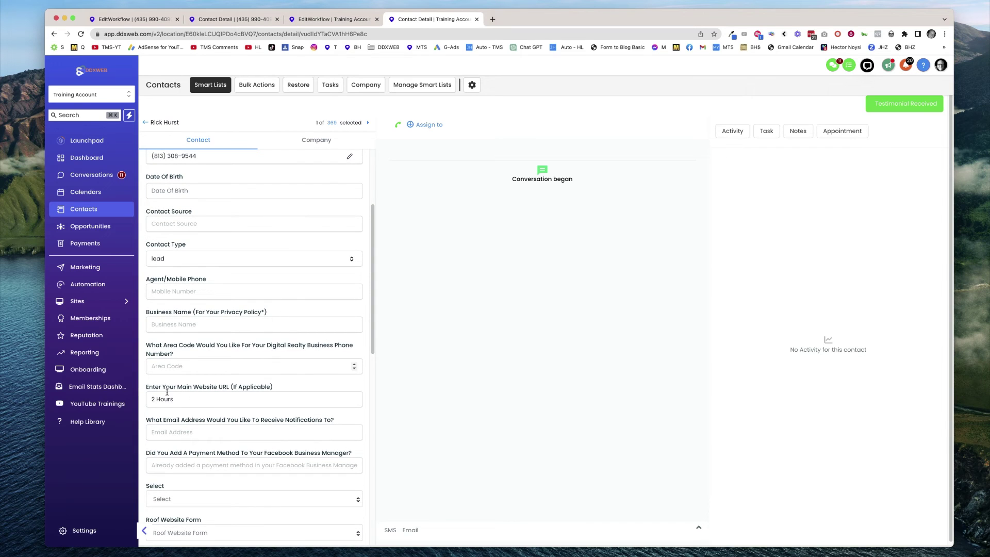
drag(154, 391, 291, 392)
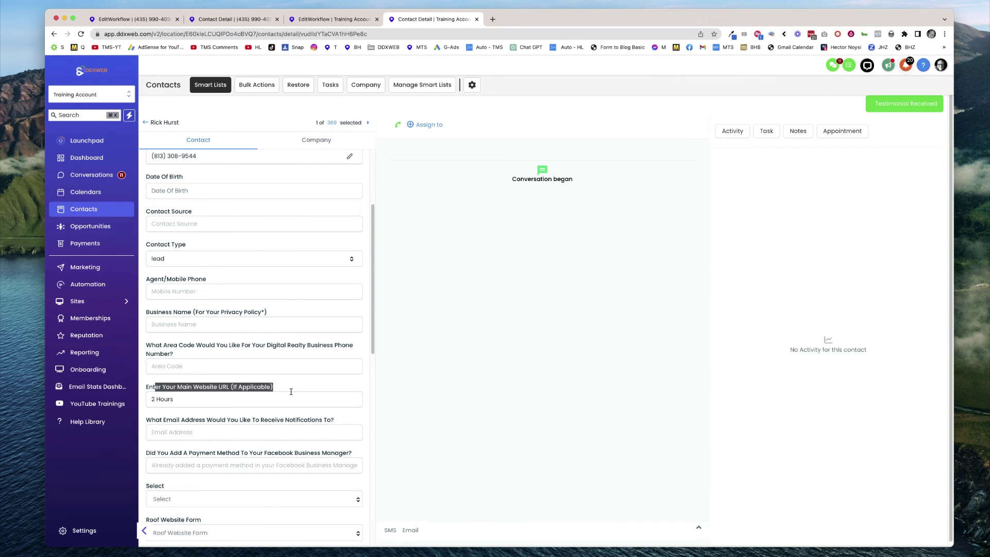
click(150, 398)
drag(151, 398, 266, 387)
scroll(265, 389, down, 12)
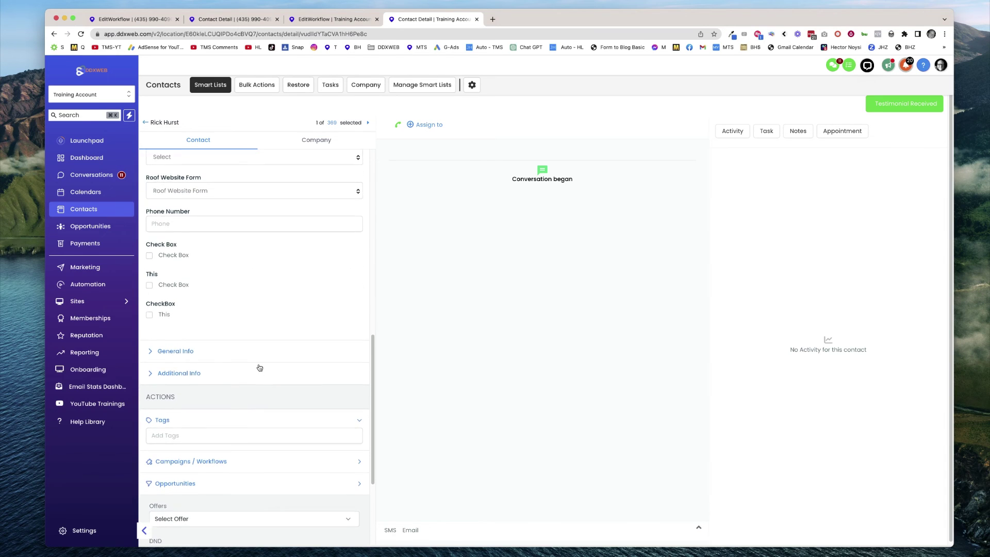
scroll(260, 367, down, 5)
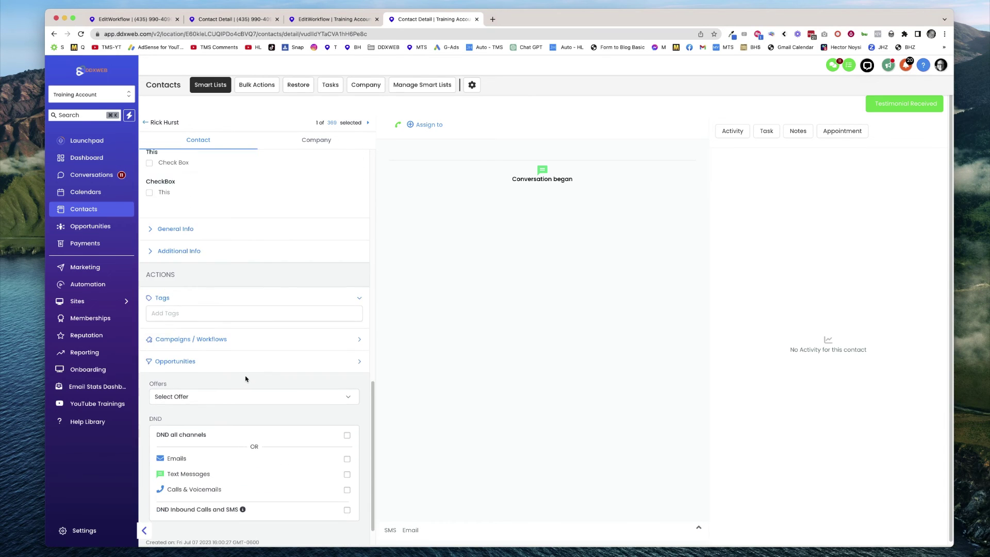
scroll(246, 380, down, 2)
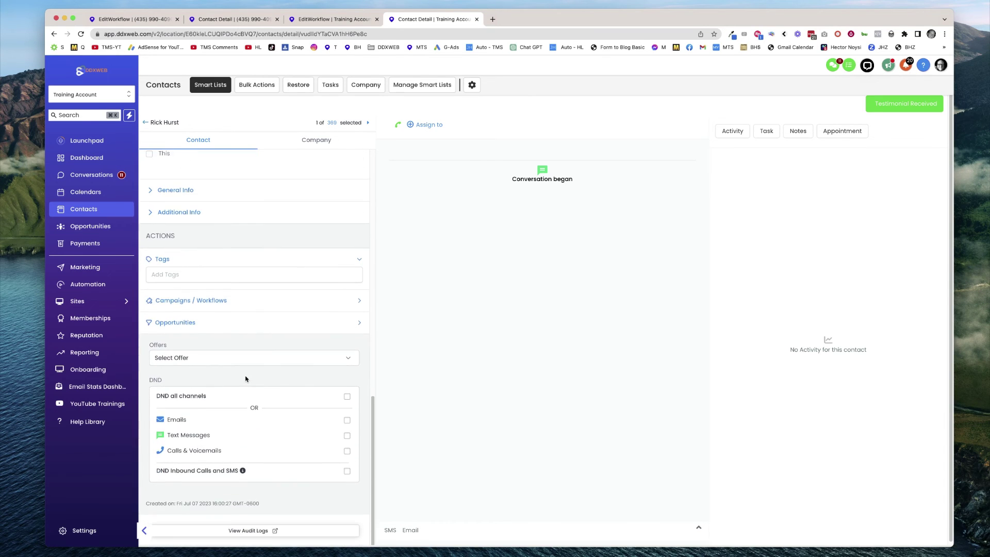
click(349, 19)
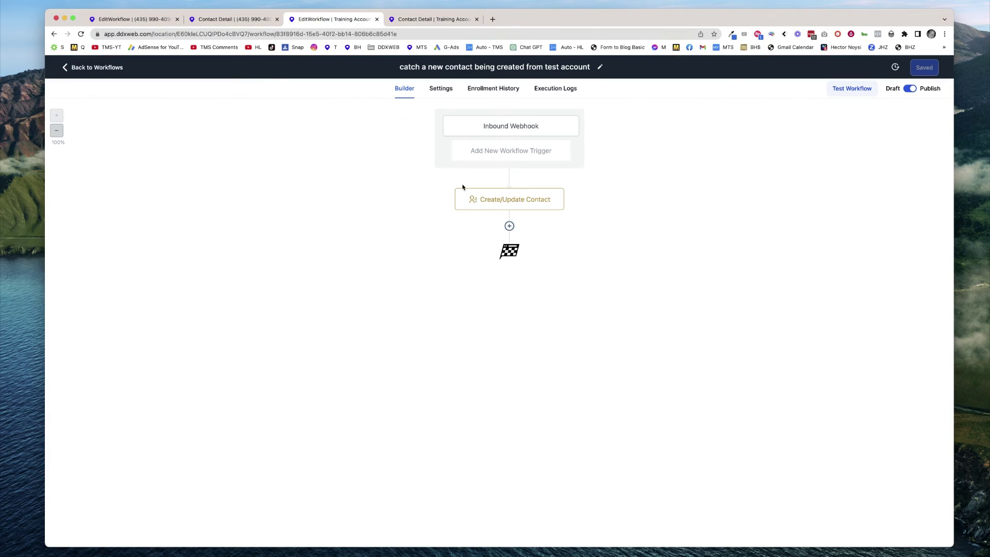
Review the webhook sample data and Create/Update Contact mappings, then return to the training contact's details.
click(514, 129)
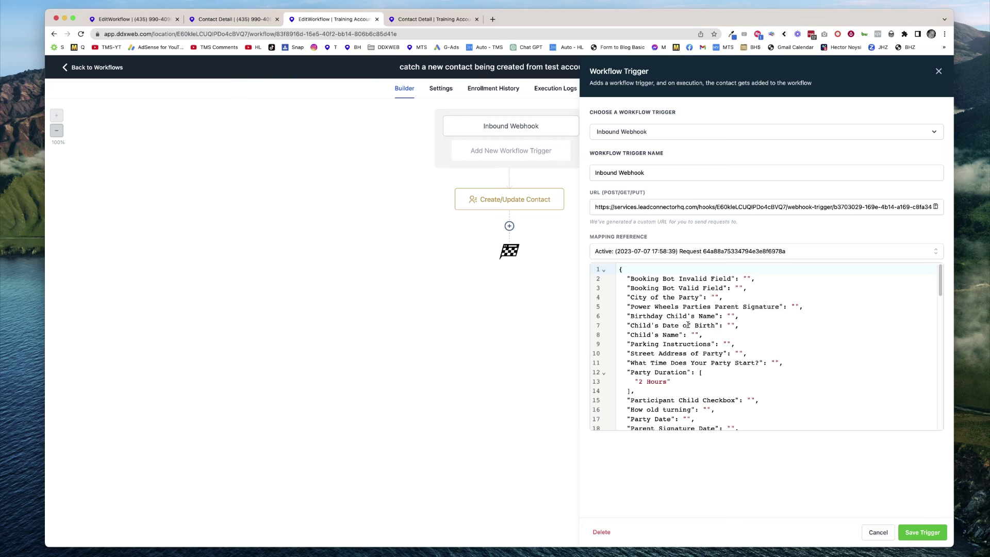
scroll(801, 347, down, 10)
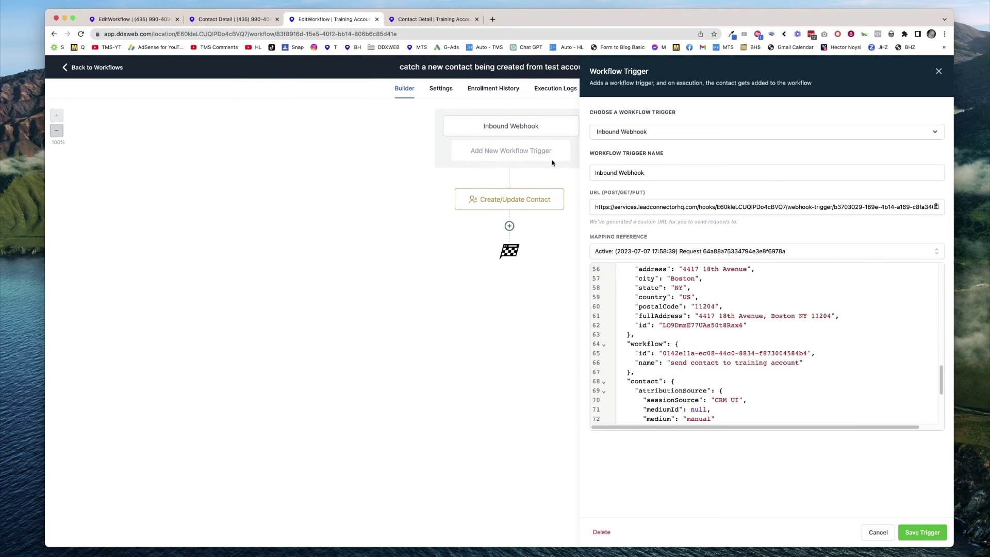
click(522, 201)
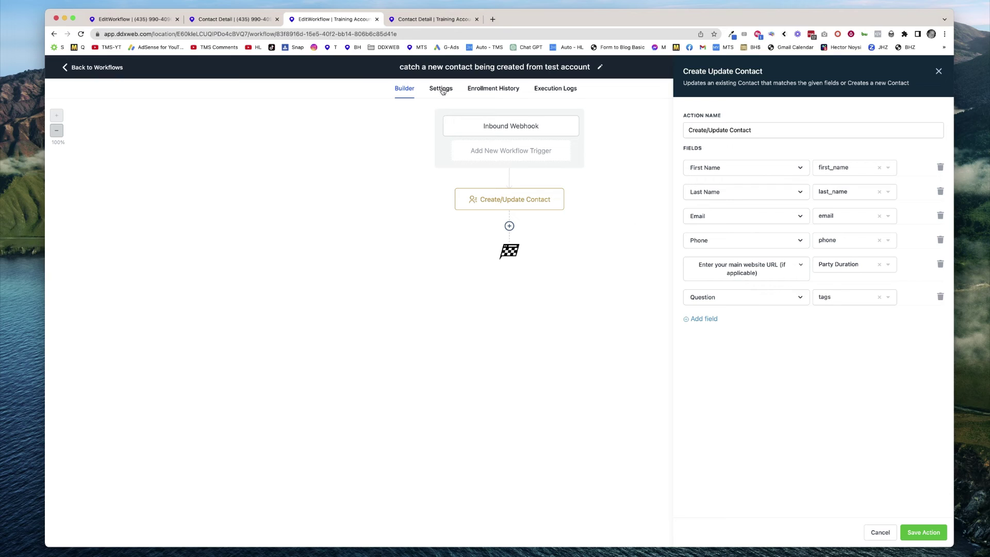
click(450, 21)
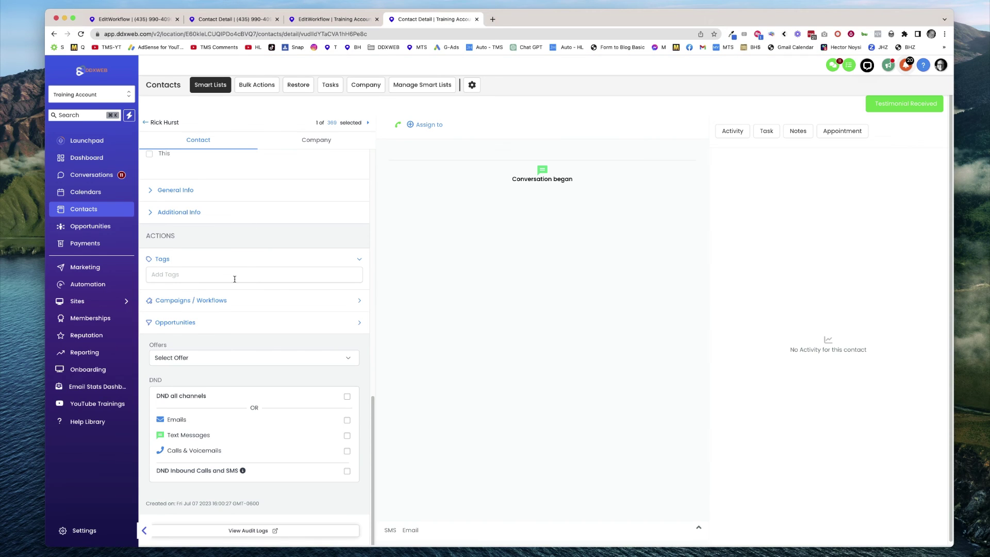
Filter the training contact's fields by 'quest' and verify Question holds first-appointment,0126webinar.
scroll(234, 279, up, 15)
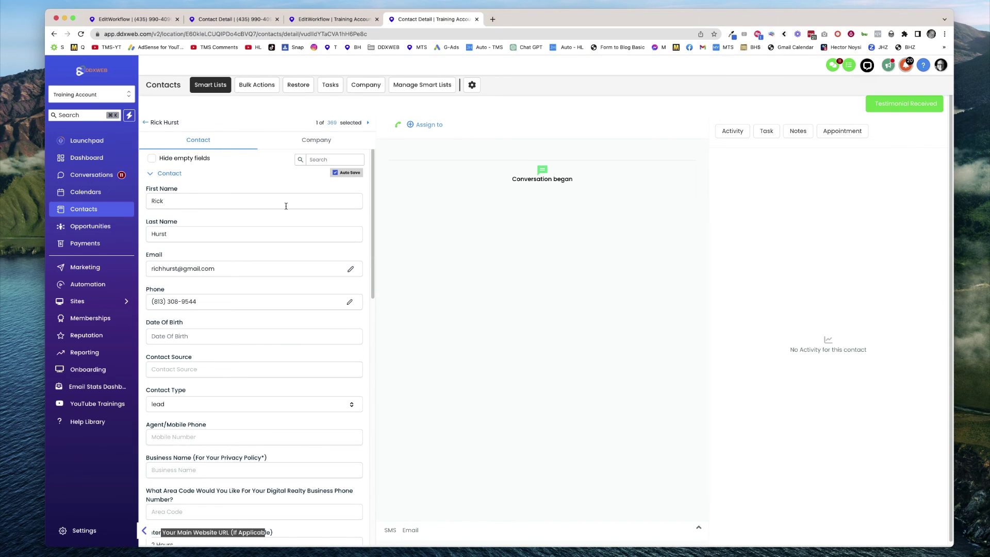
click(325, 161)
text(q)
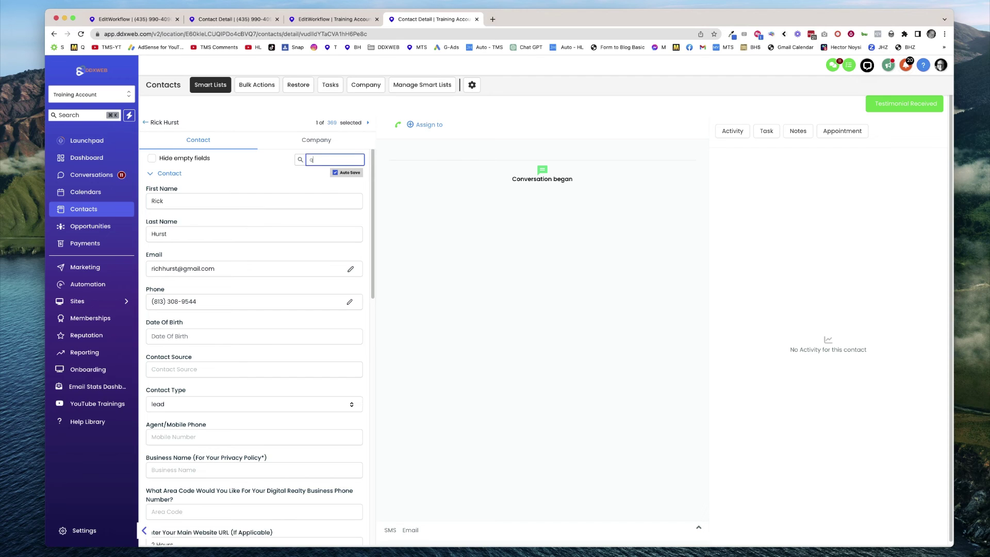
text(uest)
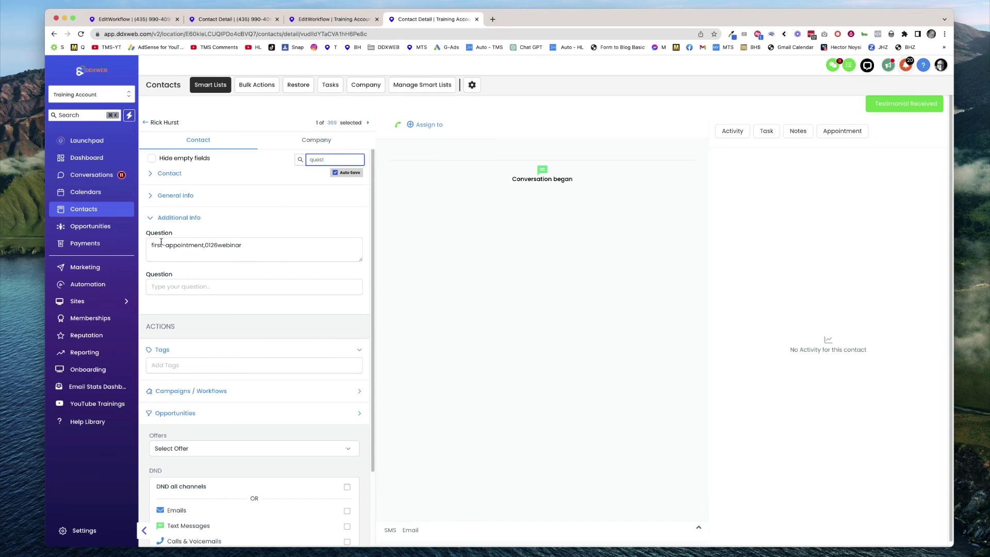
drag(156, 245, 248, 244)
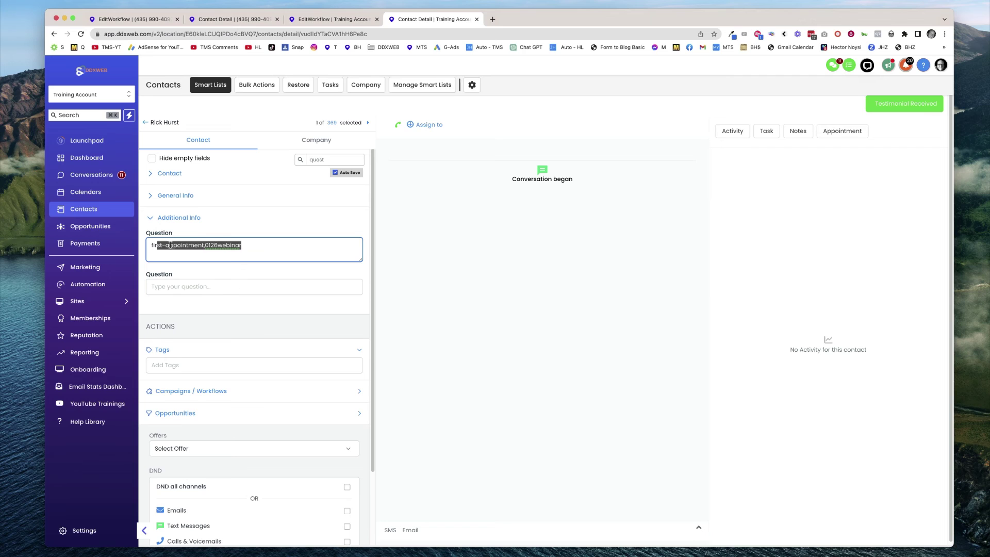
click(210, 247)
drag(197, 245, 158, 246)
drag(241, 245, 221, 248)
key(Right)
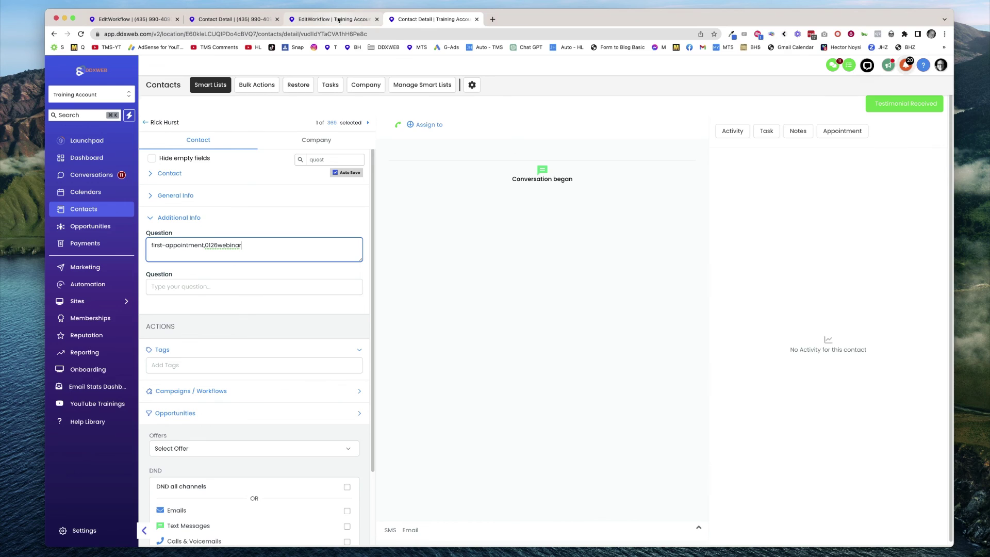
Switch back to the EditWorkflow | Training Account Create/Update Contact panel mapping Question from tags.
click(340, 19)
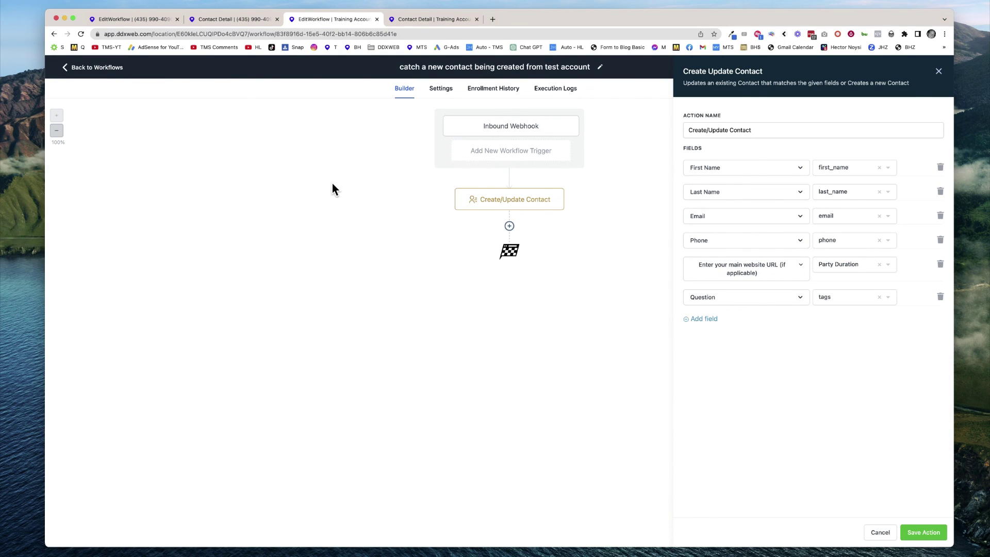